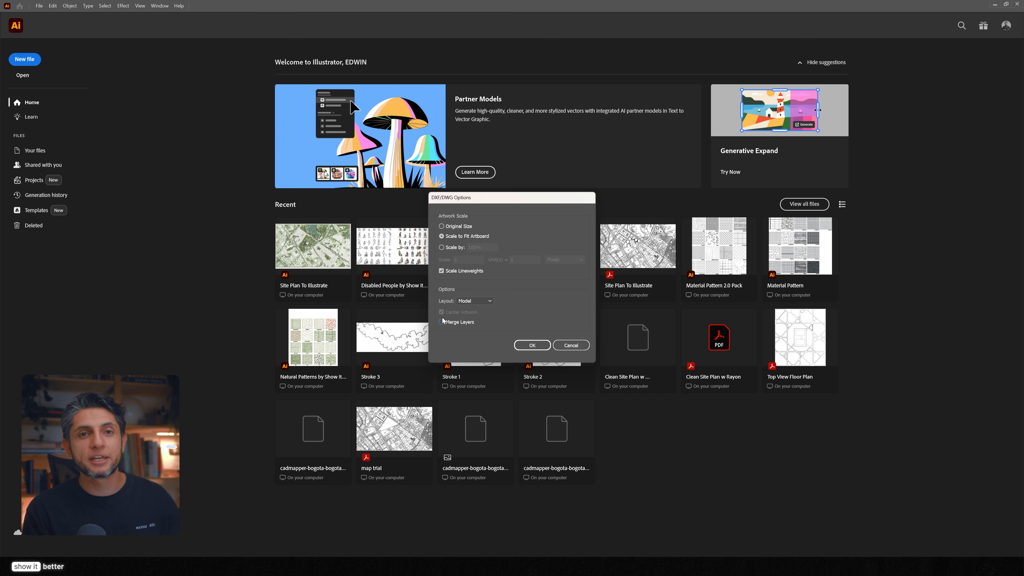
# Import the site plan drawing scaled to fit the artboard with its layers unmerged, and go through the imported layers.
pyautogui.click(533, 346)
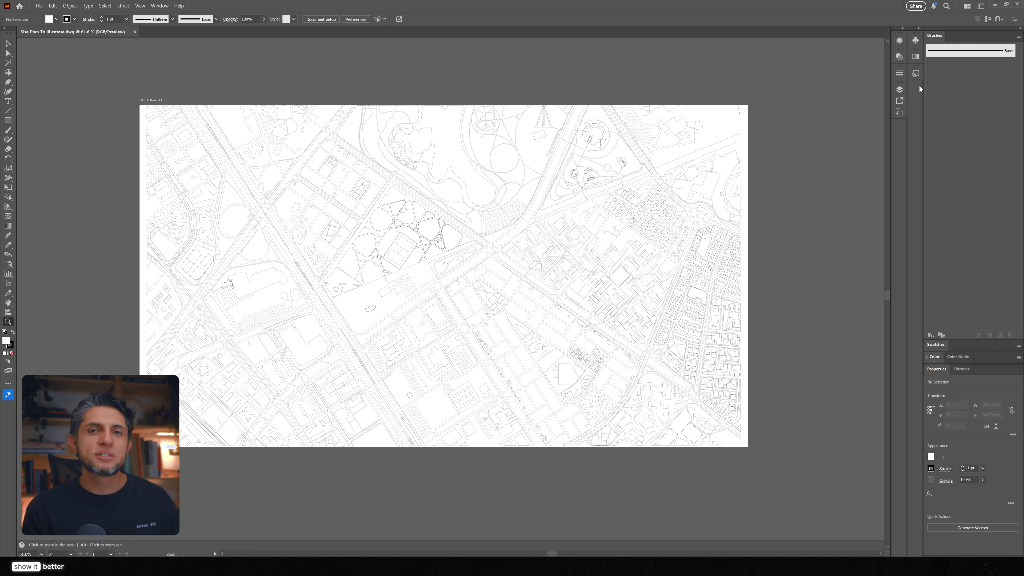
pyautogui.click(900, 89)
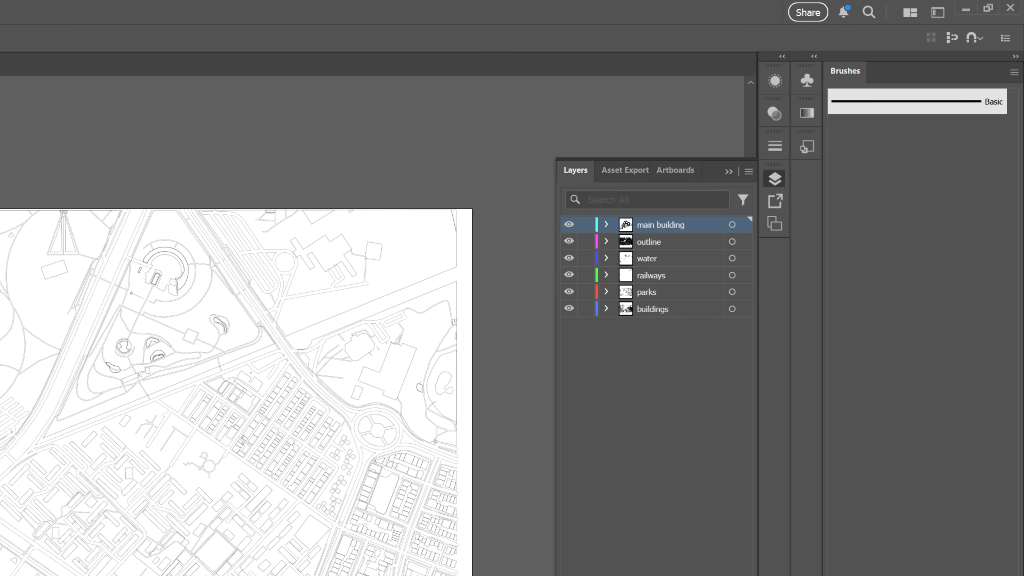
pyautogui.click(662, 243)
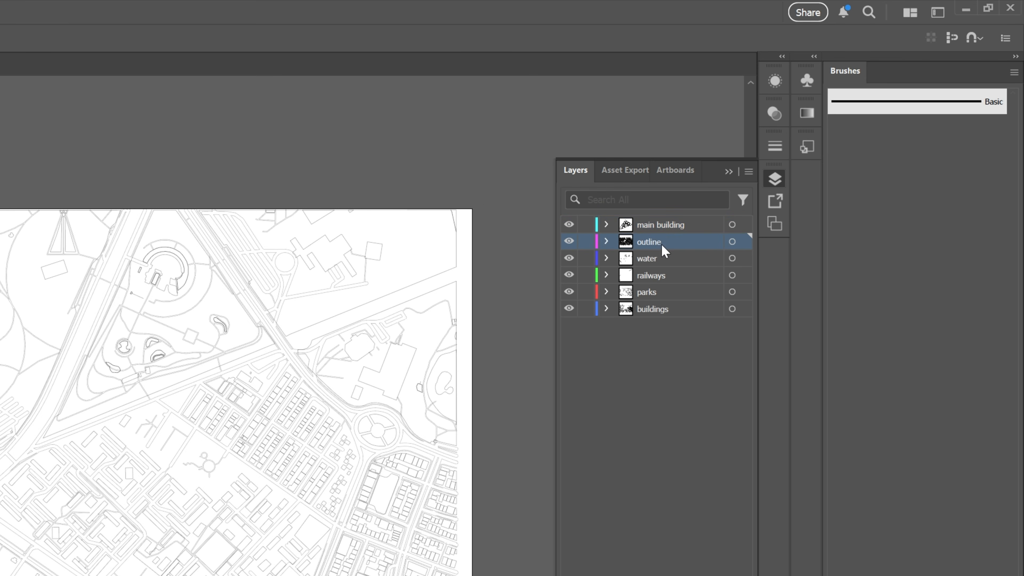
pyautogui.click(654, 255)
pyautogui.click(654, 277)
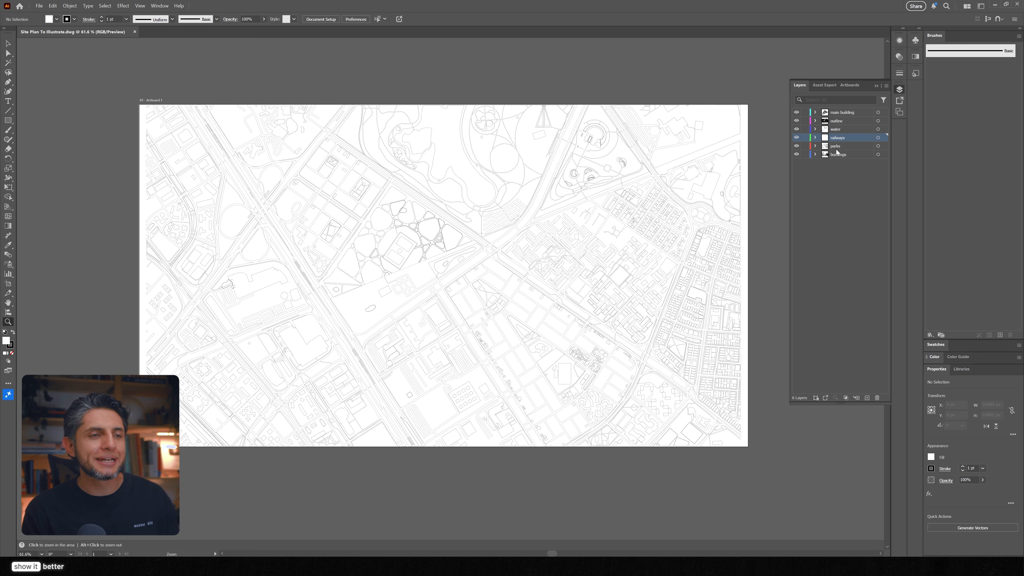
pyautogui.click(837, 149)
pyautogui.click(839, 158)
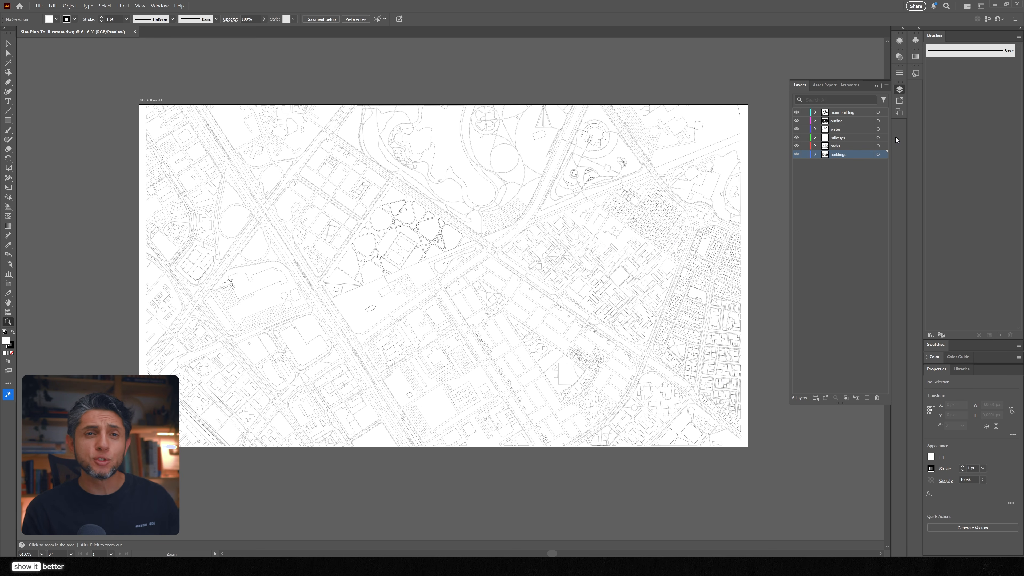
# Create a new layer beneath the buildings layer and name it Background.
pyautogui.click(867, 398)
pyautogui.moveTo(843, 155); pyautogui.dragTo(842, 167)
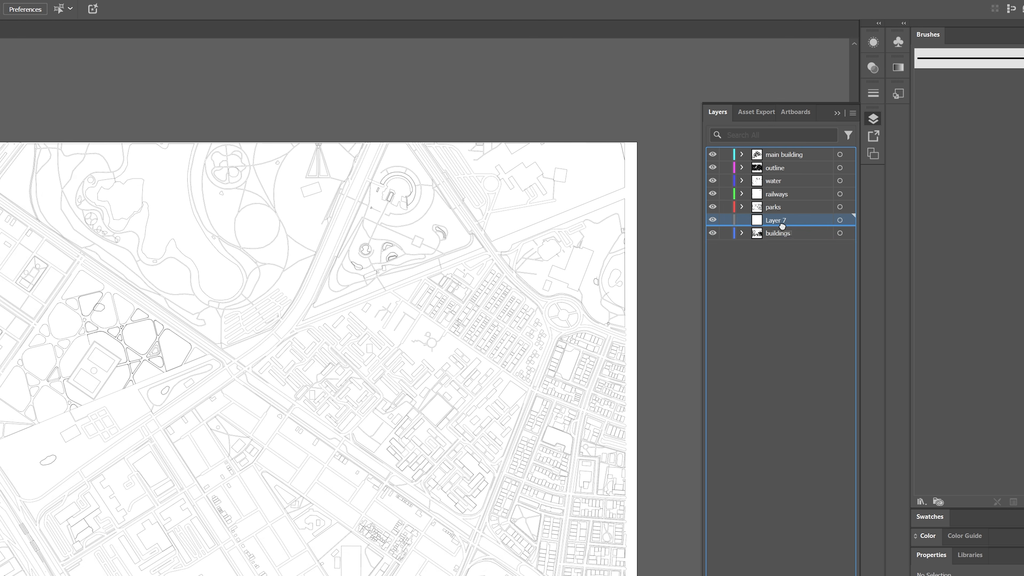
pyautogui.moveTo(784, 240); pyautogui.dragTo(782, 236)
pyautogui.doubleClick(780, 233)
pyautogui.write('Background')
pyautogui.press('Return')
# Draw a rectangle covering the whole artboard on the Background layer, about 1919 by 1078 px.
pyautogui.press('m')
pyautogui.moveTo(0, 143); pyautogui.dragTo(0, 193)
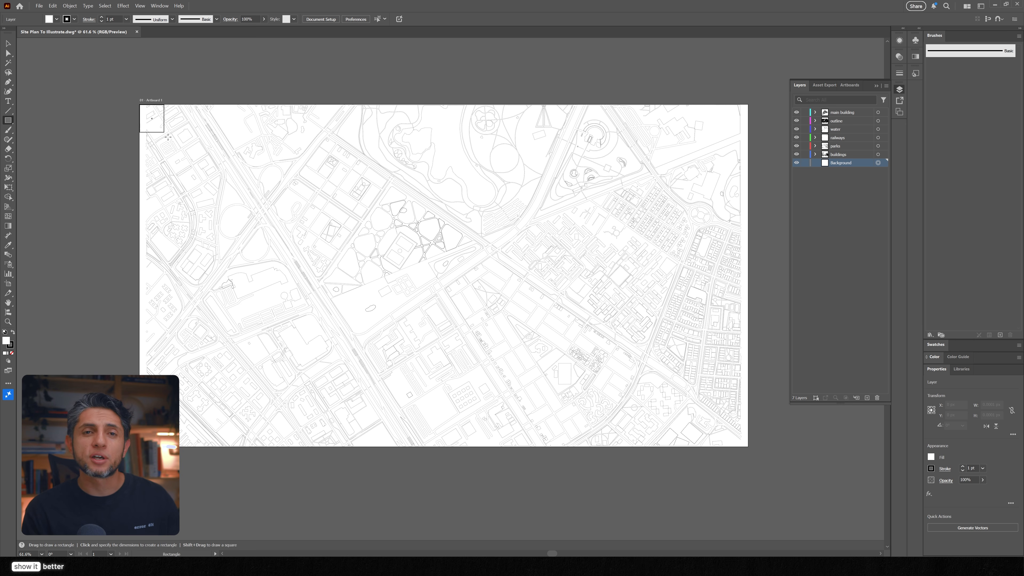
pyautogui.moveTo(169, 137); pyautogui.dragTo(749, 445)
# Fill the background rectangle with light grey #edebeb and no stroke, and lock the Background layer.
pyautogui.doubleClick(6, 341)
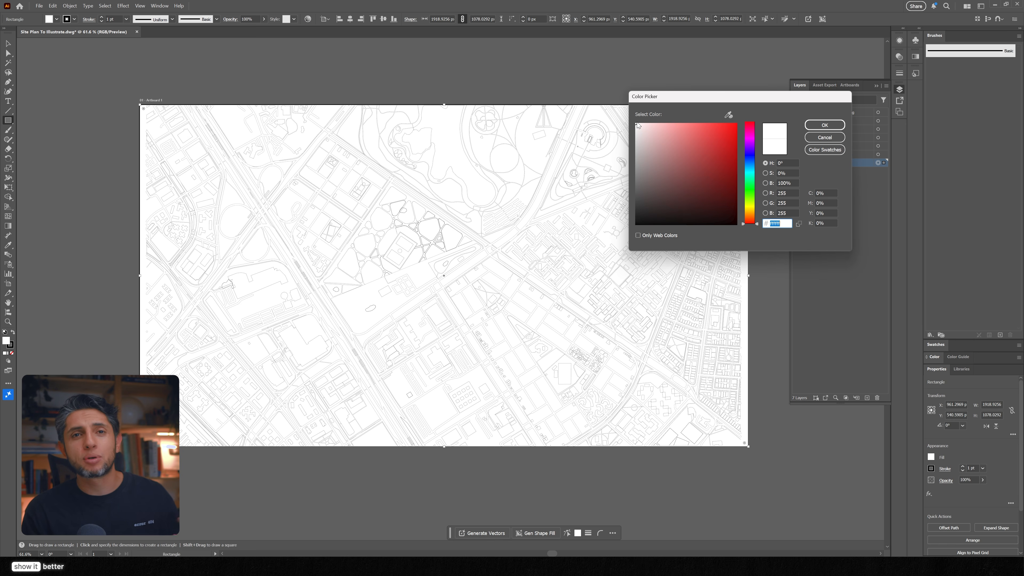
pyautogui.moveTo(637, 123); pyautogui.dragTo(637, 129)
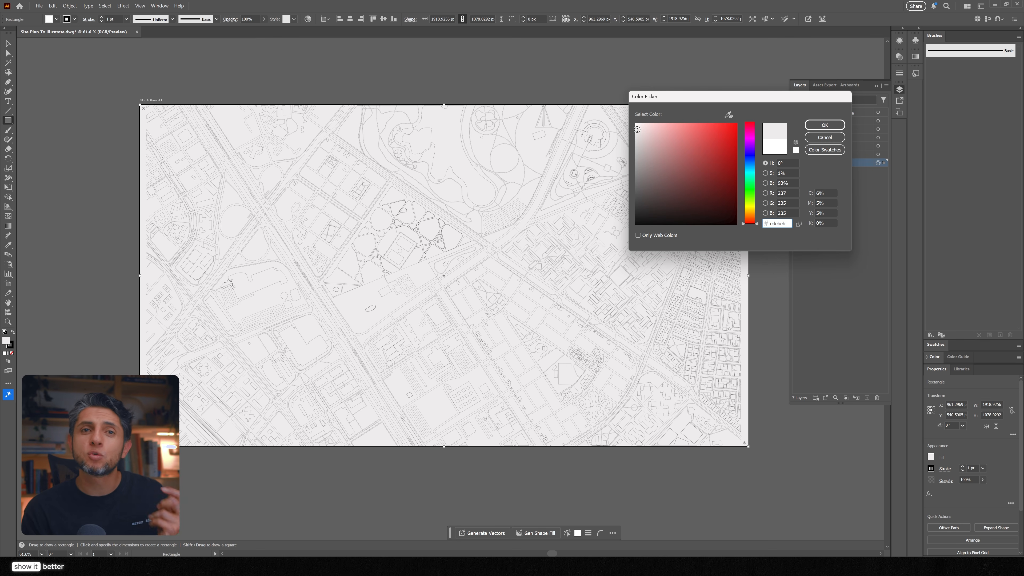
pyautogui.click(812, 125)
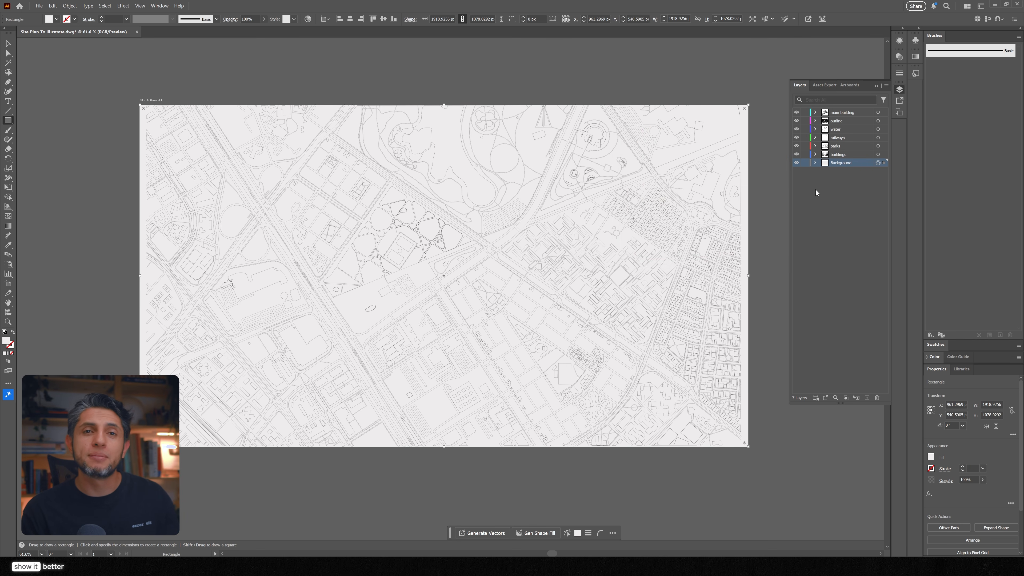
pyautogui.click(806, 163)
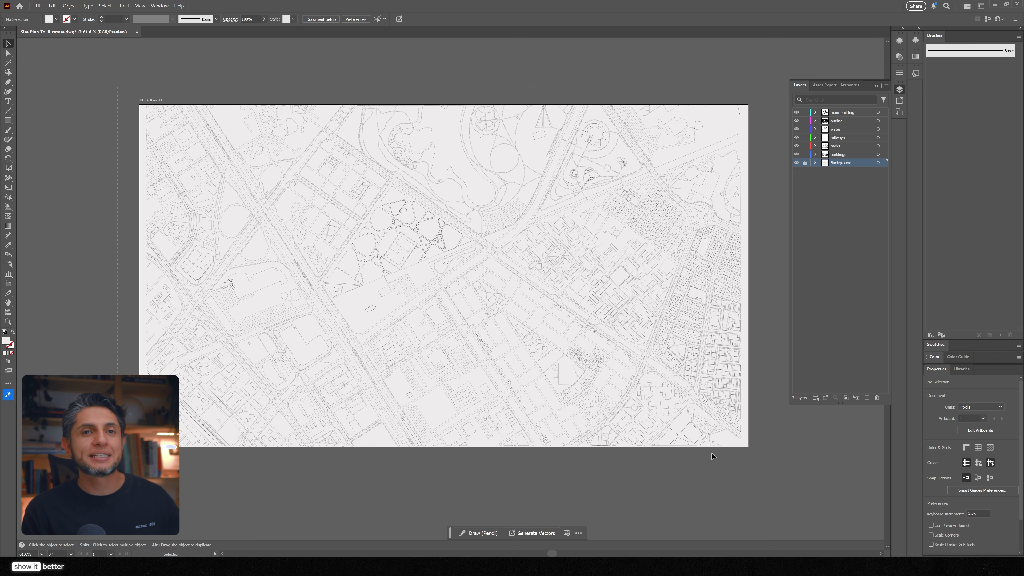
# Select all the site plan linework and set its stroke weight to 0.25 pt.
pyautogui.moveTo(769, 470); pyautogui.dragTo(761, 463)
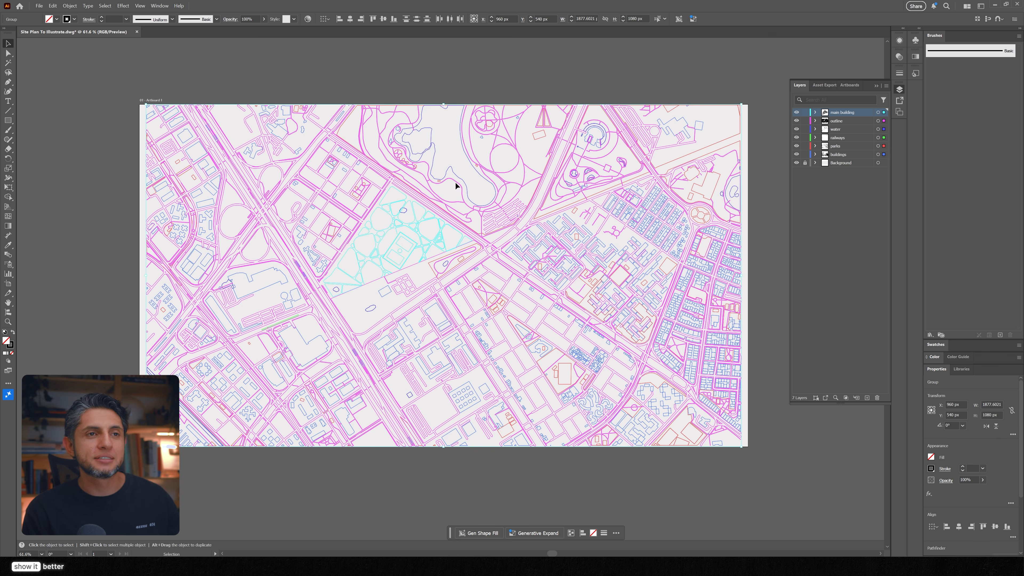
pyautogui.click(126, 19)
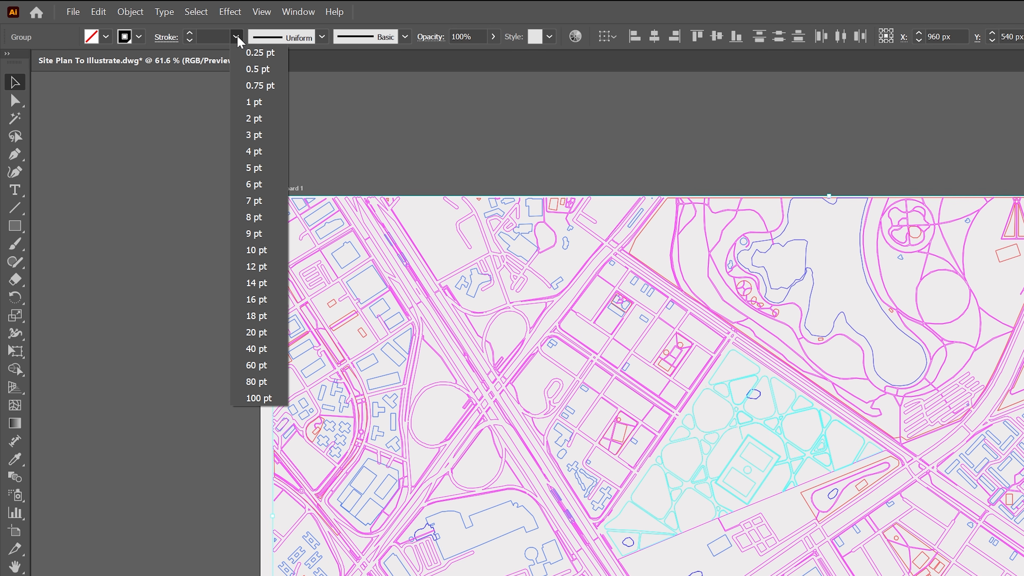
pyautogui.click(262, 52)
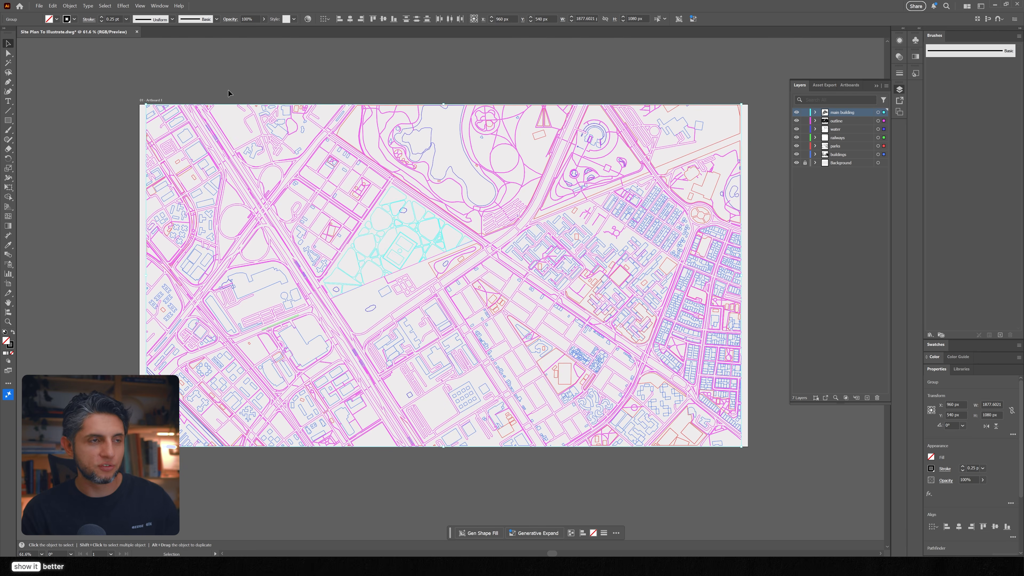
pyautogui.click(428, 172)
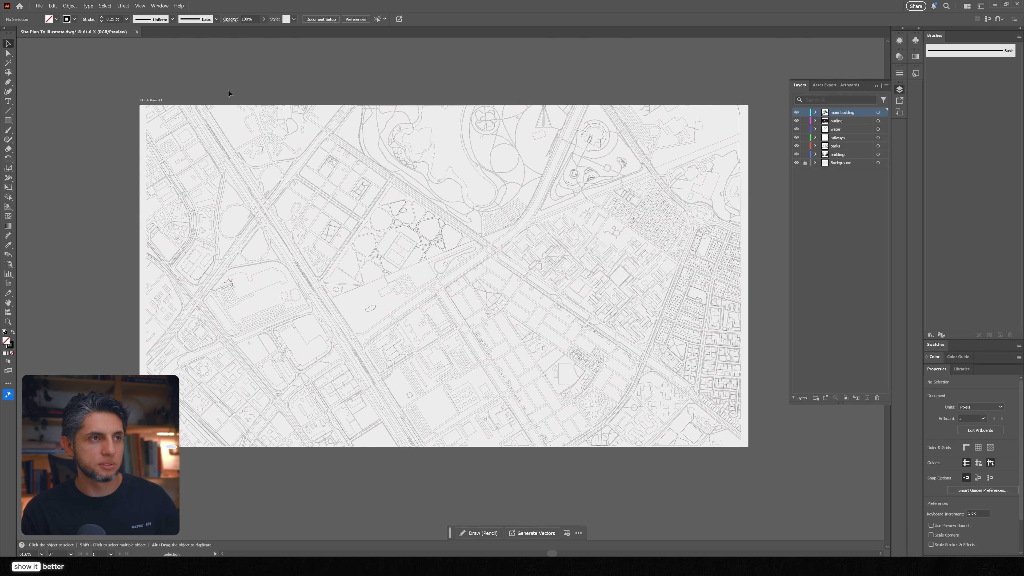
# With only the outline and Background layers visible, isolate the outline group and draw a frame rectangle about 1868 by 1070 px around its linework.
pyautogui.click(731, 154)
pyautogui.click(694, 129)
pyautogui.doubleClick(694, 129)
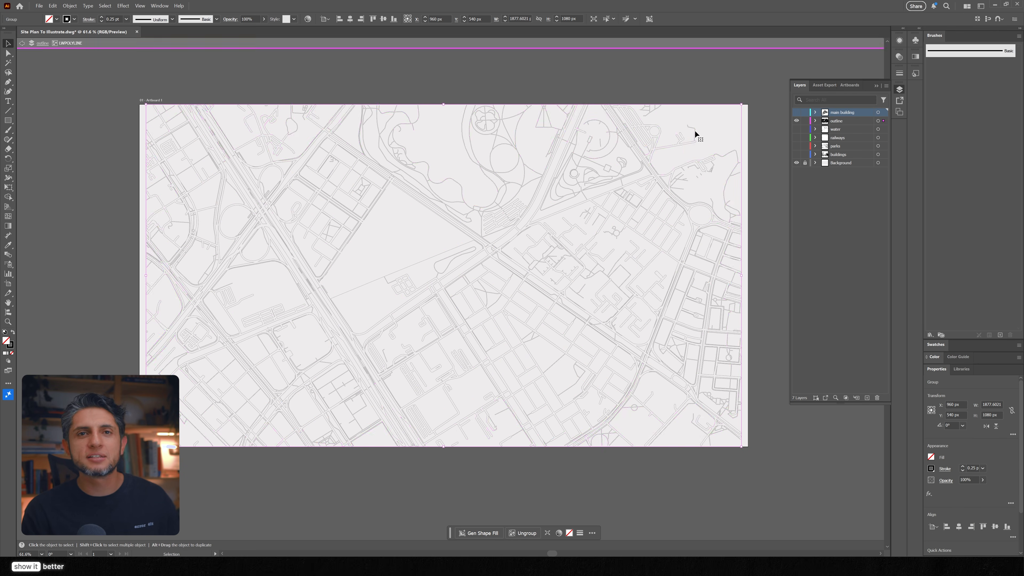
pyautogui.click(7, 120)
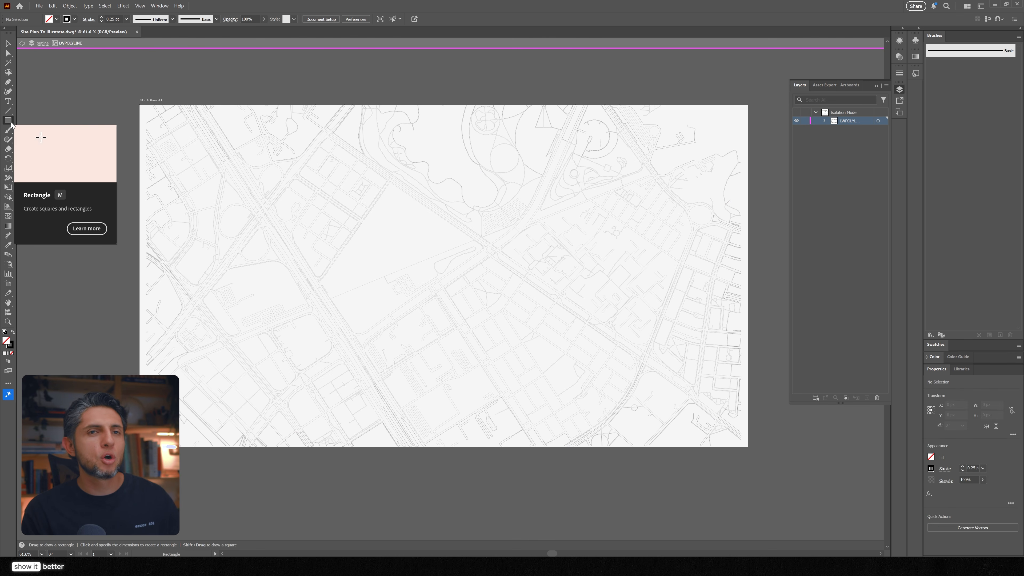
pyautogui.moveTo(148, 106); pyautogui.dragTo(739, 445)
pyautogui.press('v')
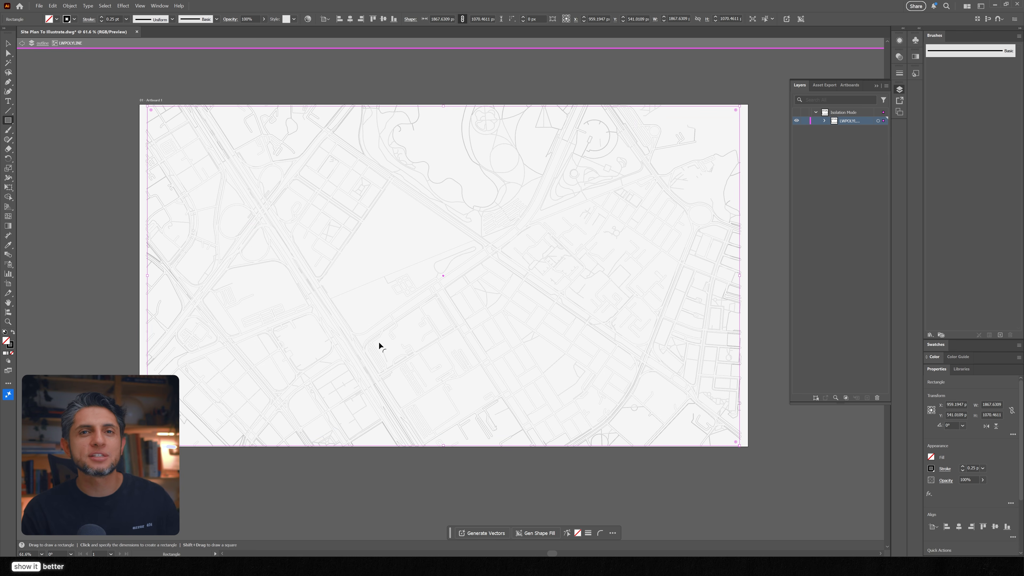
# Examine how the frame's edges cross and close the open road lines, and leave isolation mode with the whole artboard in view.
pyautogui.scroll(5, 501, 102)
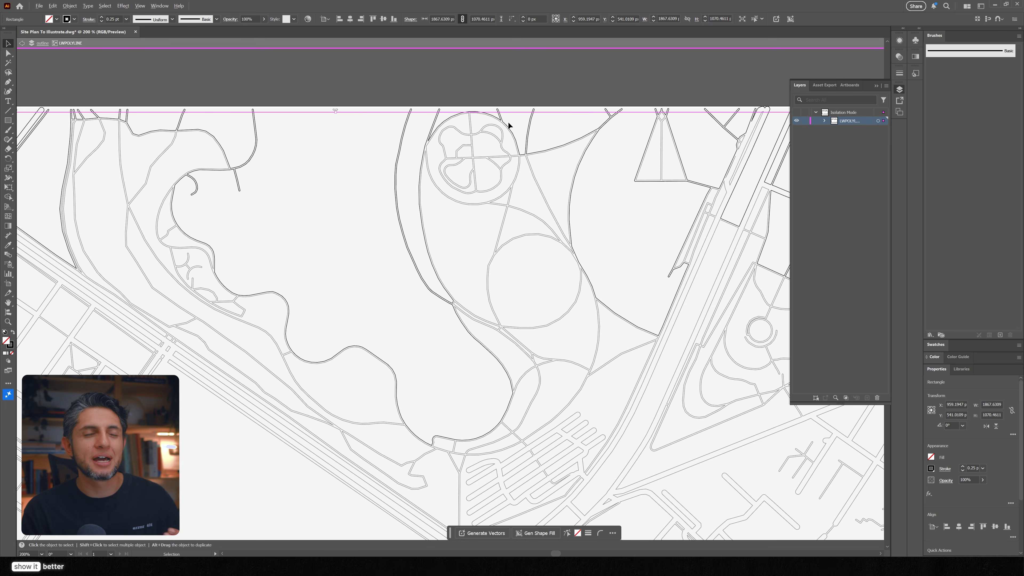
pyautogui.scroll(-6, 351, 166)
pyautogui.scroll(5, 176, 175)
pyautogui.scroll(-2, 176, 175)
pyautogui.scroll(3, 230, 235)
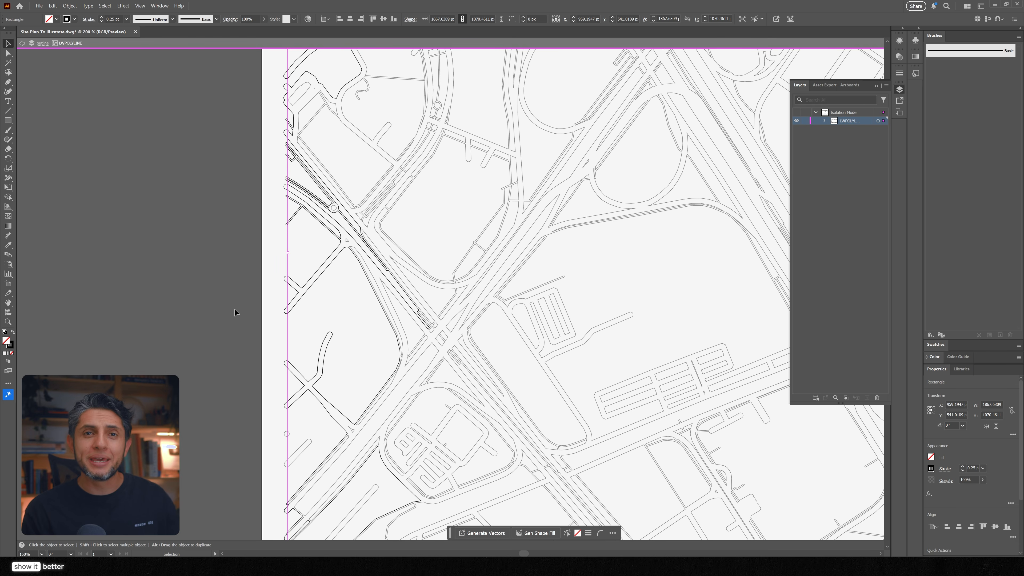
pyautogui.scroll(5, 286, 268)
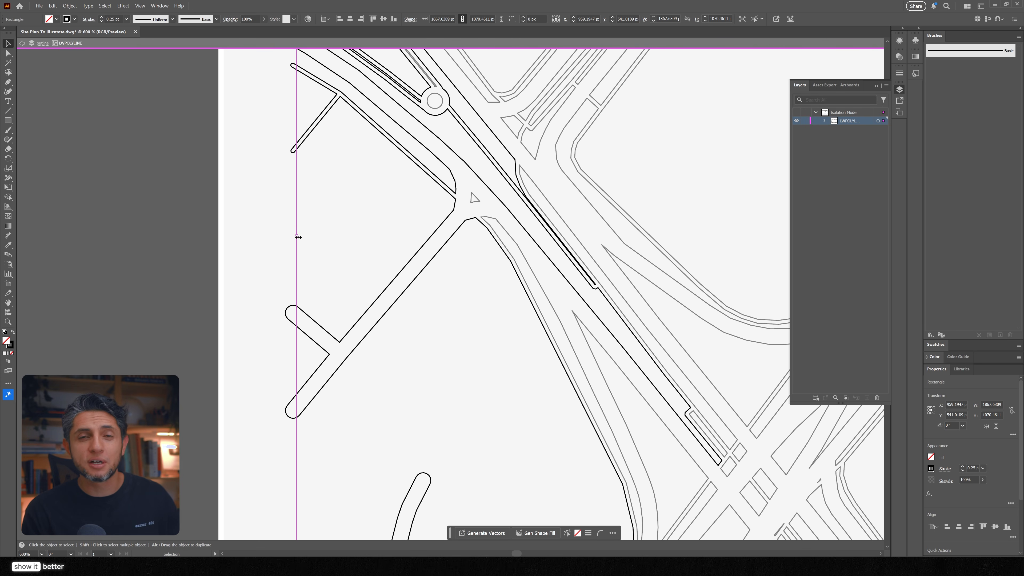
pyautogui.press('Escape')
pyautogui.hotkey('ctrl', '0')
# Check the contents of the parks, buildings, railways, main building and water layers by showing and hiding each one in turn.
pyautogui.click(797, 146)
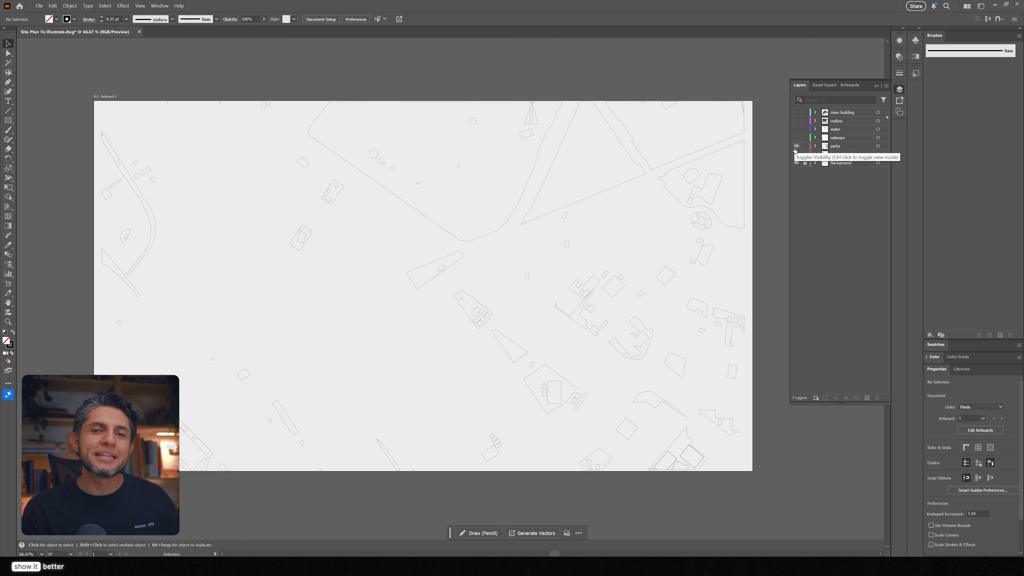
pyautogui.click(797, 146)
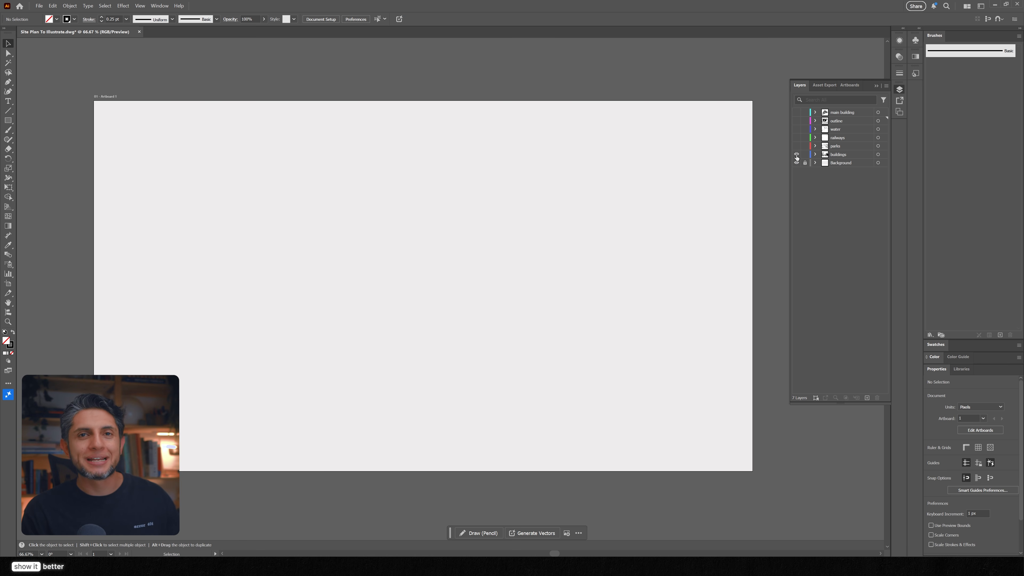
pyautogui.click(796, 155)
pyautogui.click(797, 155)
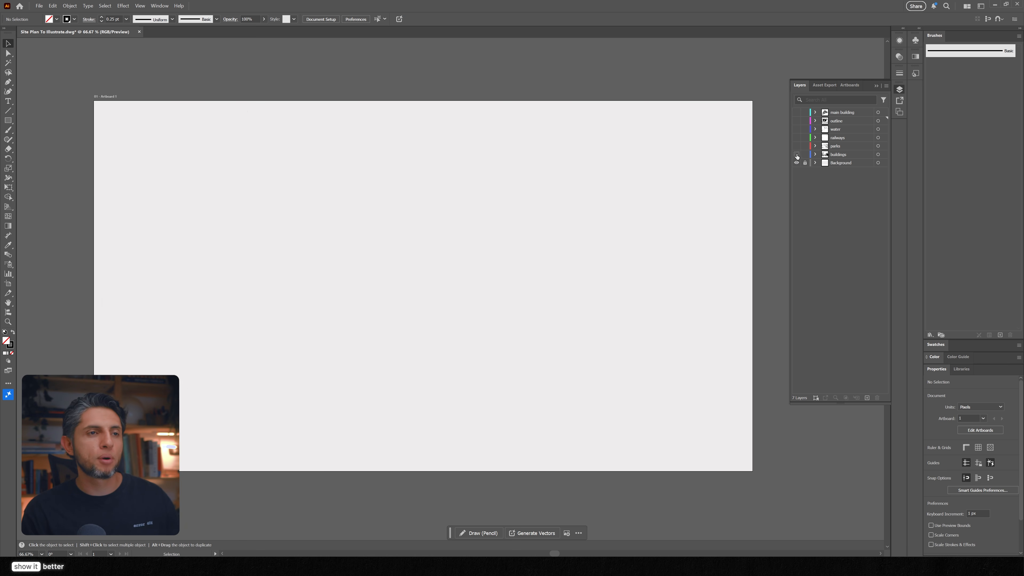
pyautogui.click(797, 138)
pyautogui.click(797, 138)
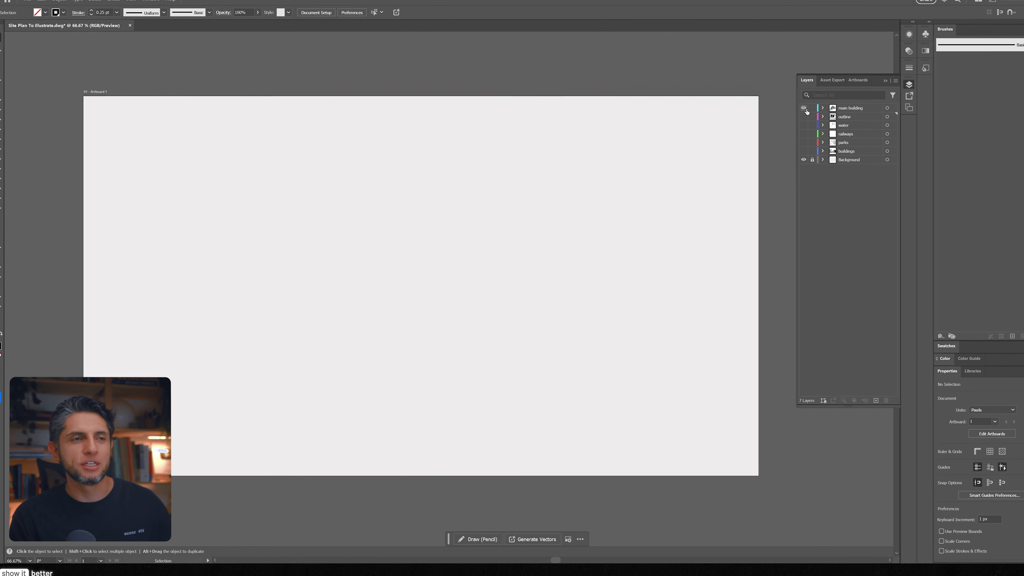
pyautogui.click(804, 108)
pyautogui.click(803, 108)
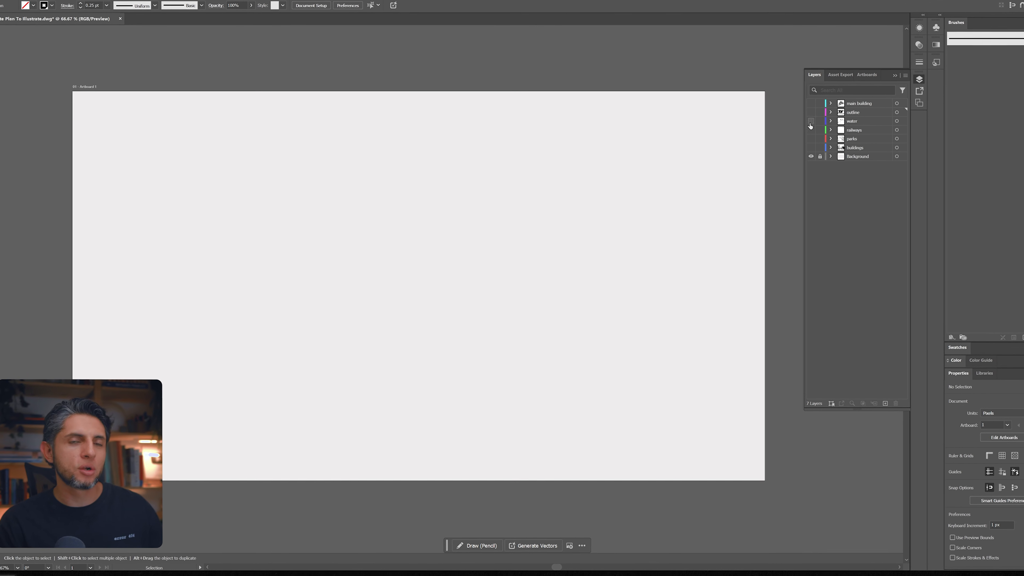
pyautogui.click(804, 125)
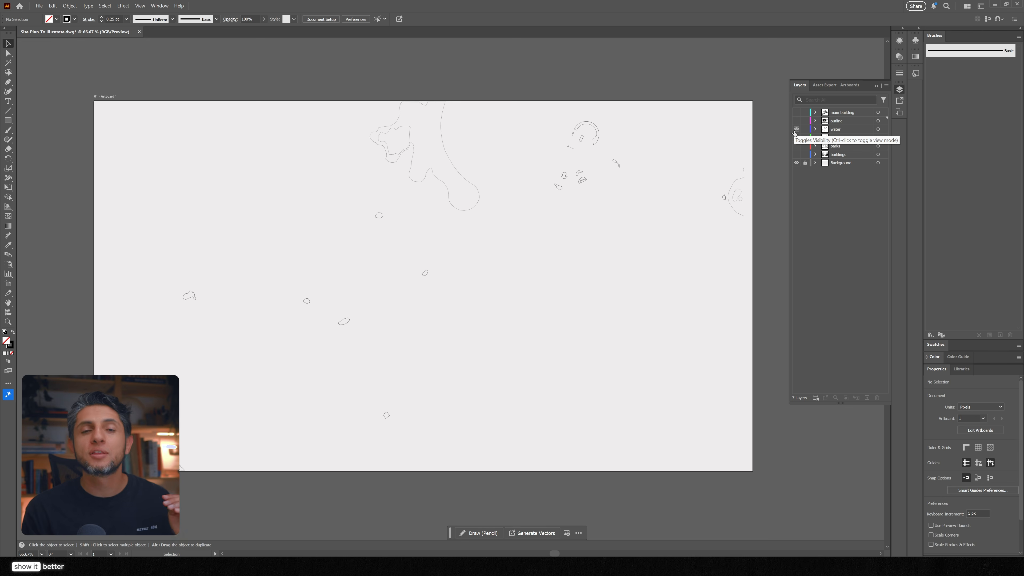
pyautogui.click(796, 130)
# Show the outline layer over the background and select all of its artwork.
pyautogui.click(797, 121)
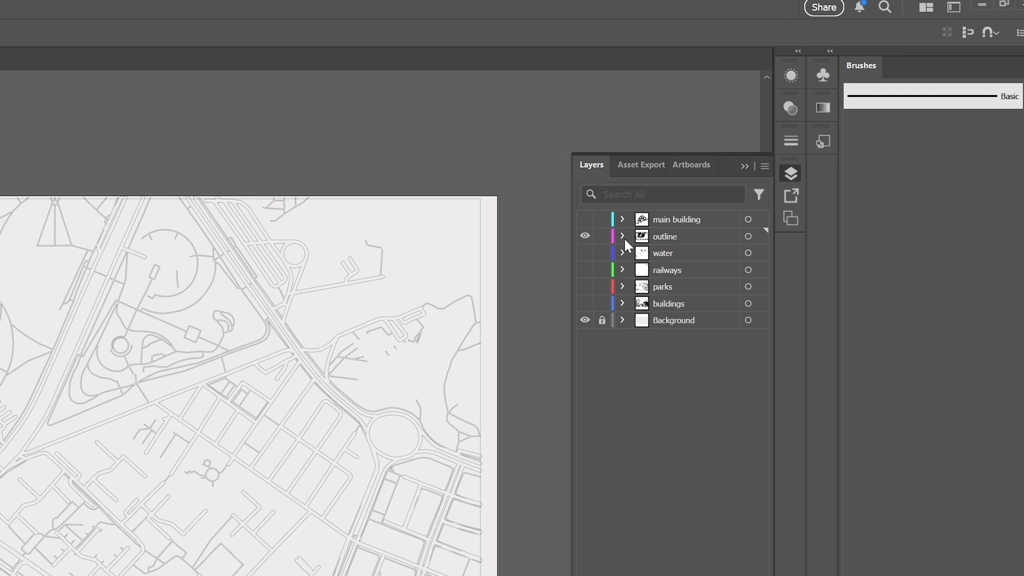
pyautogui.click(670, 238)
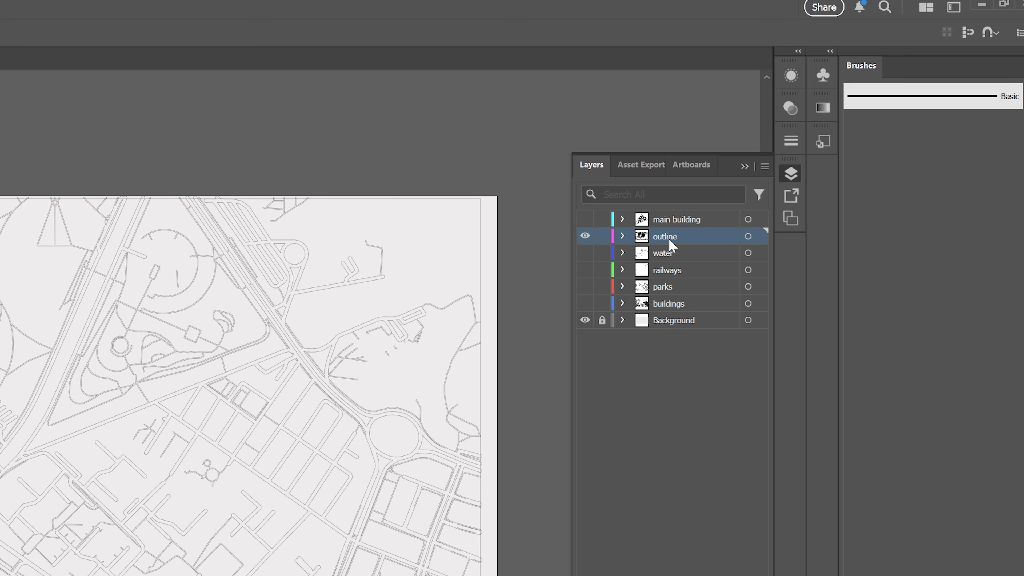
pyautogui.click(747, 237)
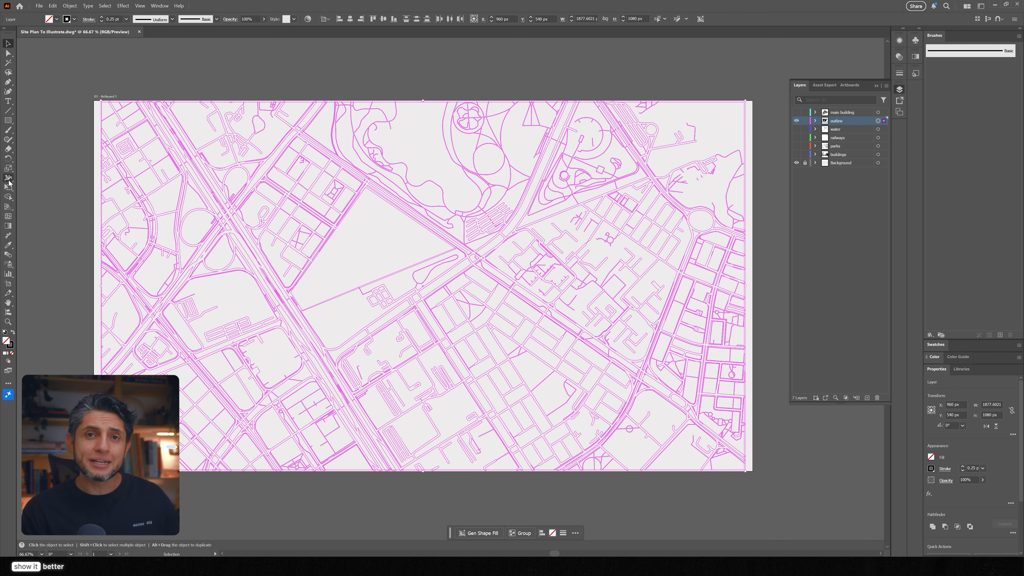
# Convert all the outline artwork into a Live Paint group, fill its road network with grey, and deselect it.
pyautogui.hotkey('ctrl', 'a')
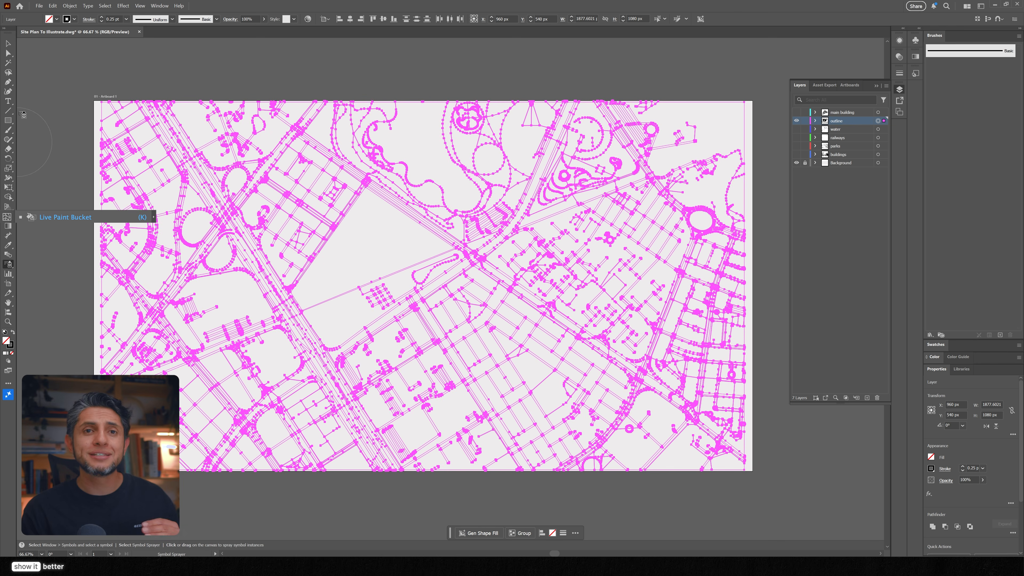
pyautogui.click(8, 41)
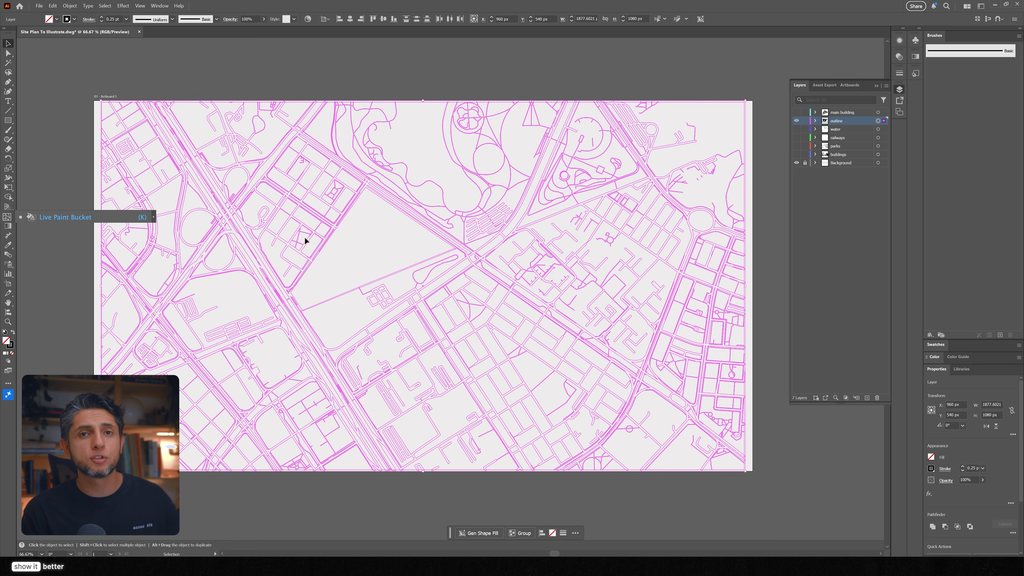
pyautogui.press('k')
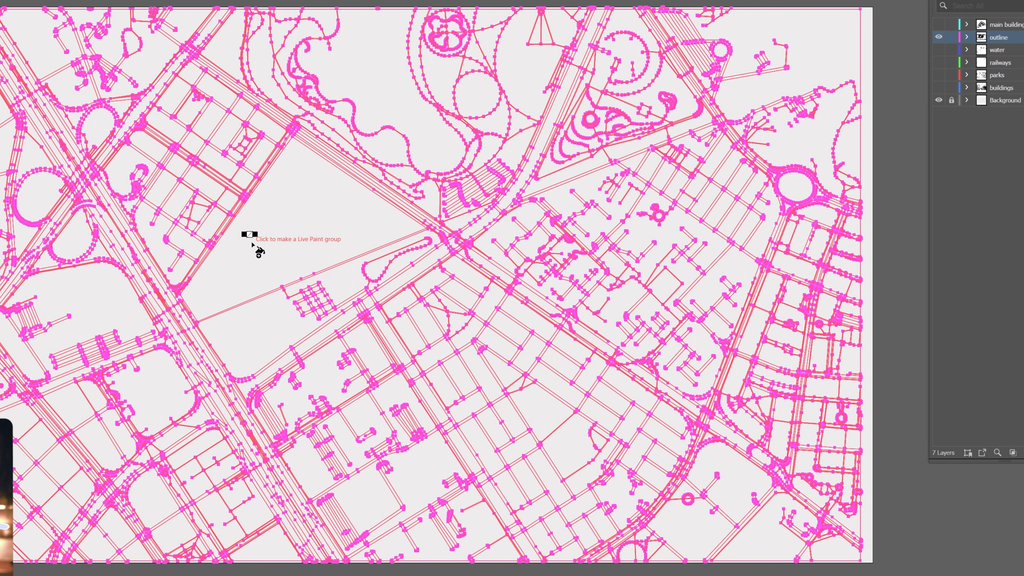
pyautogui.scroll(3, 415, 232)
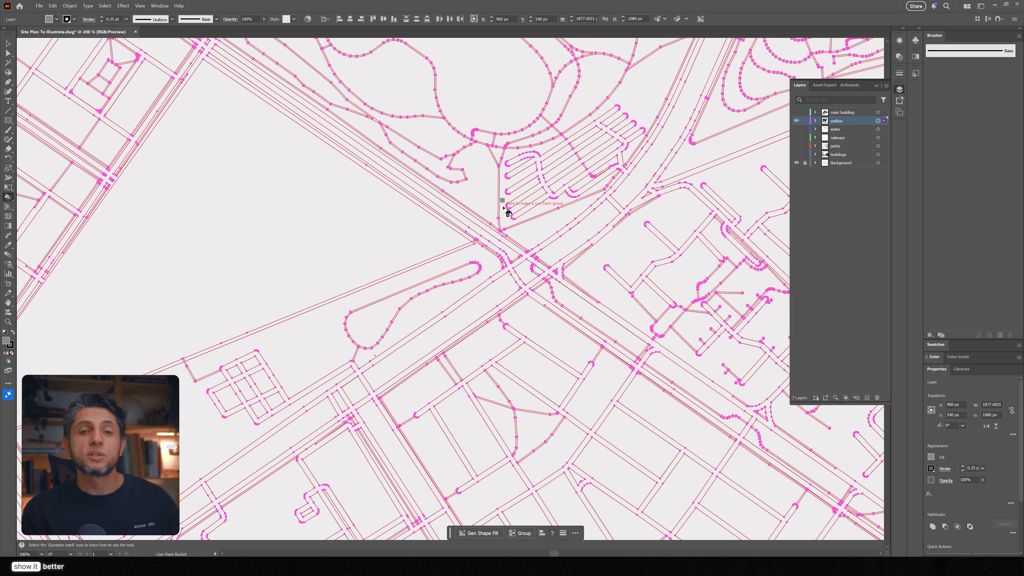
pyautogui.scroll(3, 498, 229)
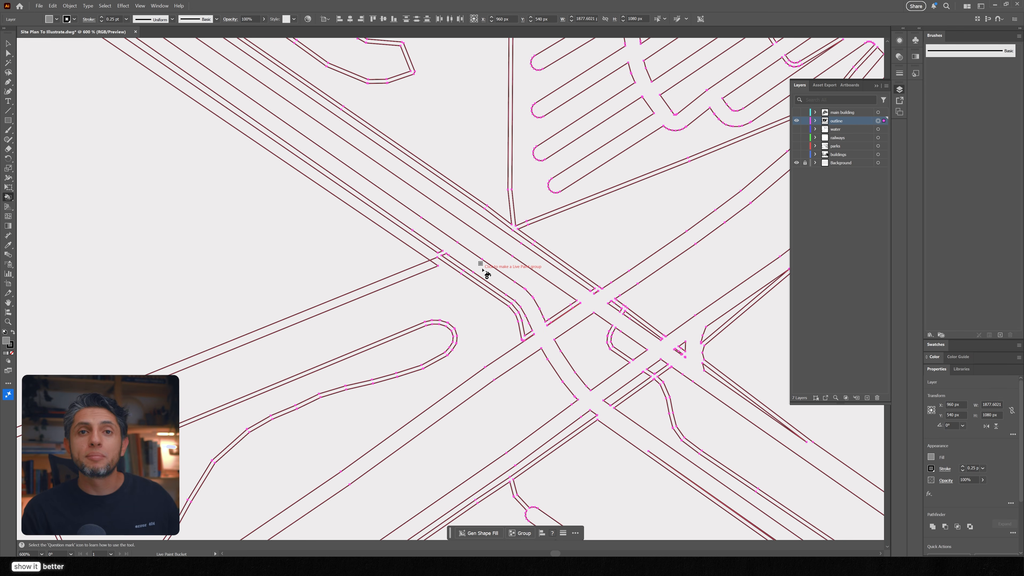
pyautogui.click(486, 275)
pyautogui.scroll(-6, 489, 279)
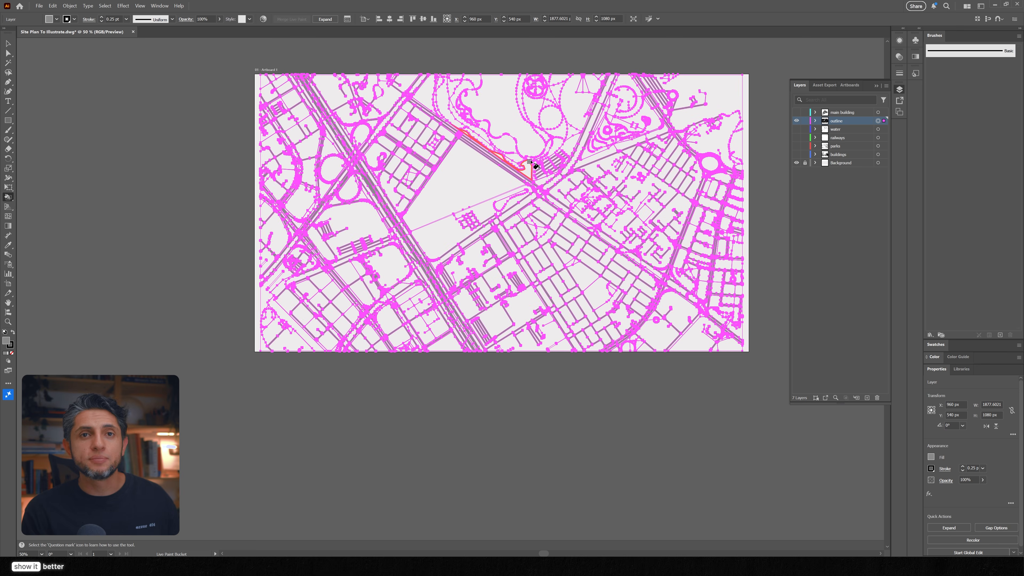
pyautogui.press('v')
pyautogui.click(621, 73)
pyautogui.click(621, 70)
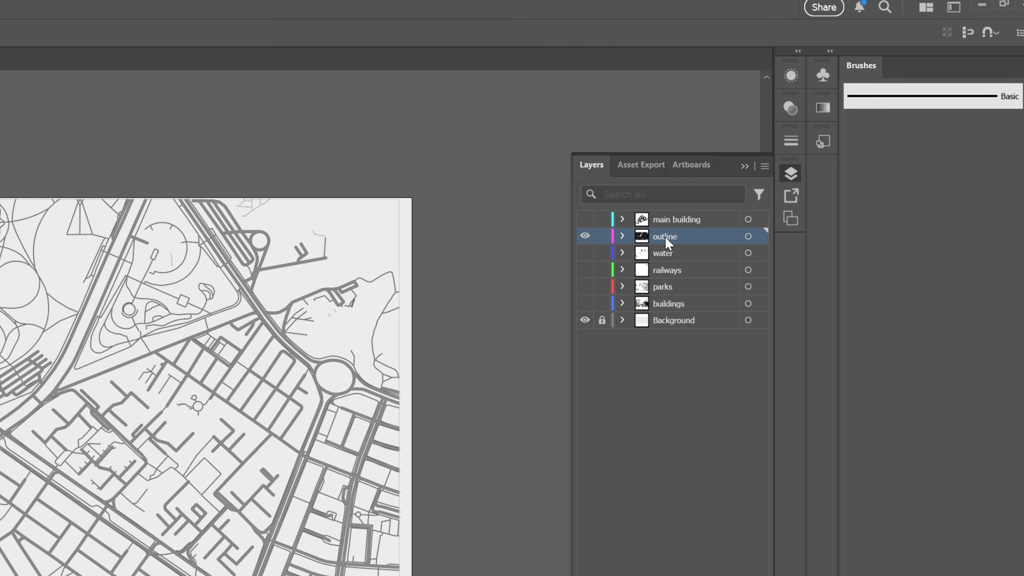
# Duplicate the outline layer, naming the original Streets and the copy Public Space.
pyautogui.moveTo(666, 238); pyautogui.dragTo(727, 285)
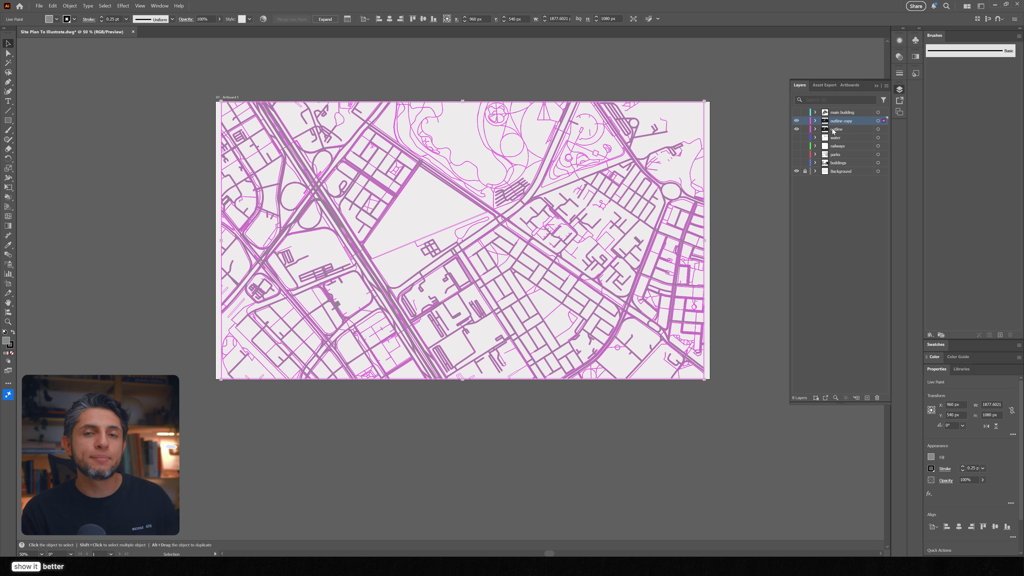
pyautogui.doubleClick(833, 131)
pyautogui.write('Streets')
pyautogui.press('Return')
pyautogui.doubleClick(843, 121)
pyautogui.write('Public Space')
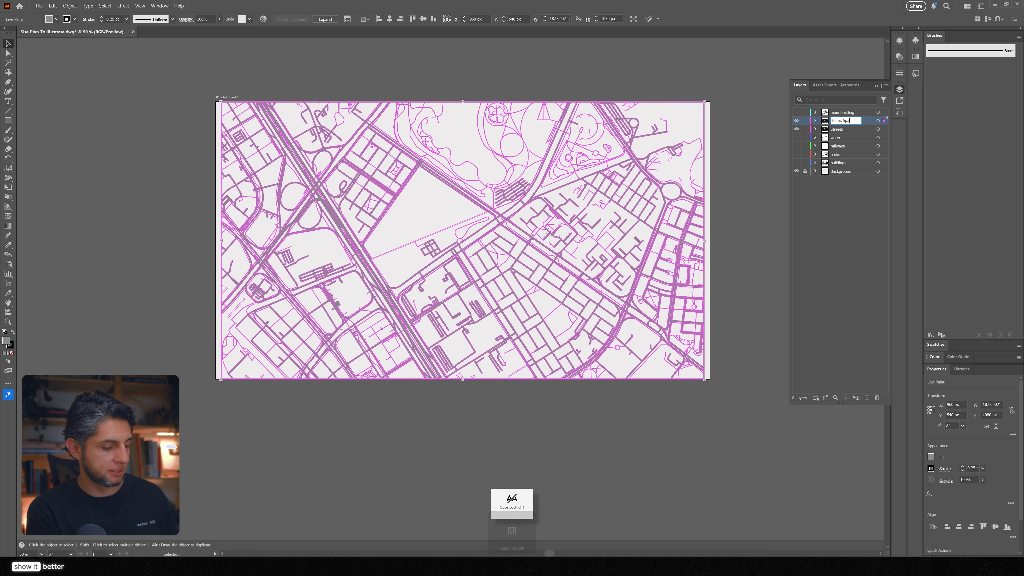
pyautogui.press('Return')
# With the Streets layer hidden, remove the grey fill from all artwork on the Public Space layer.
pyautogui.click(878, 120)
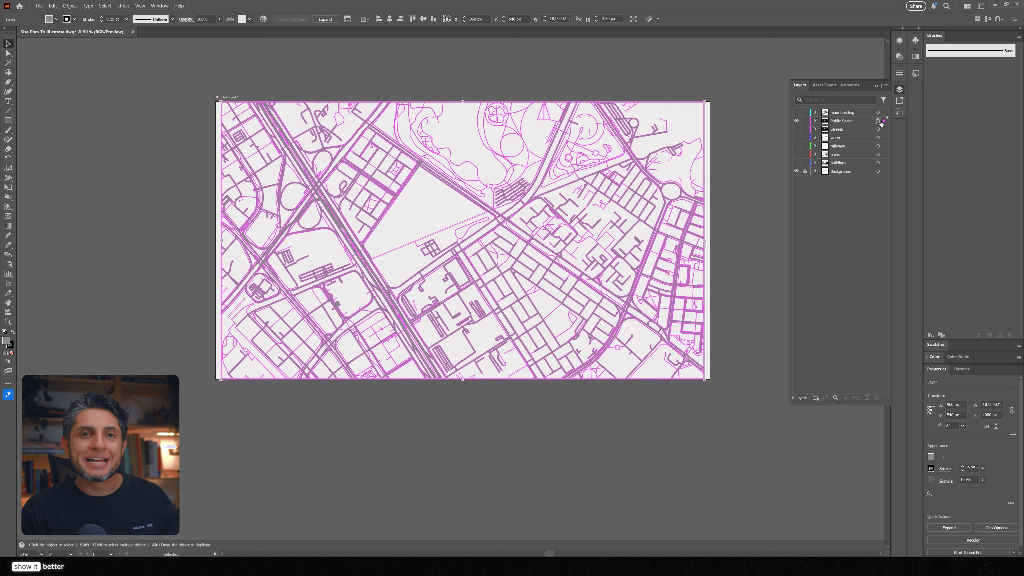
pyautogui.click(931, 458)
pyautogui.click(844, 514)
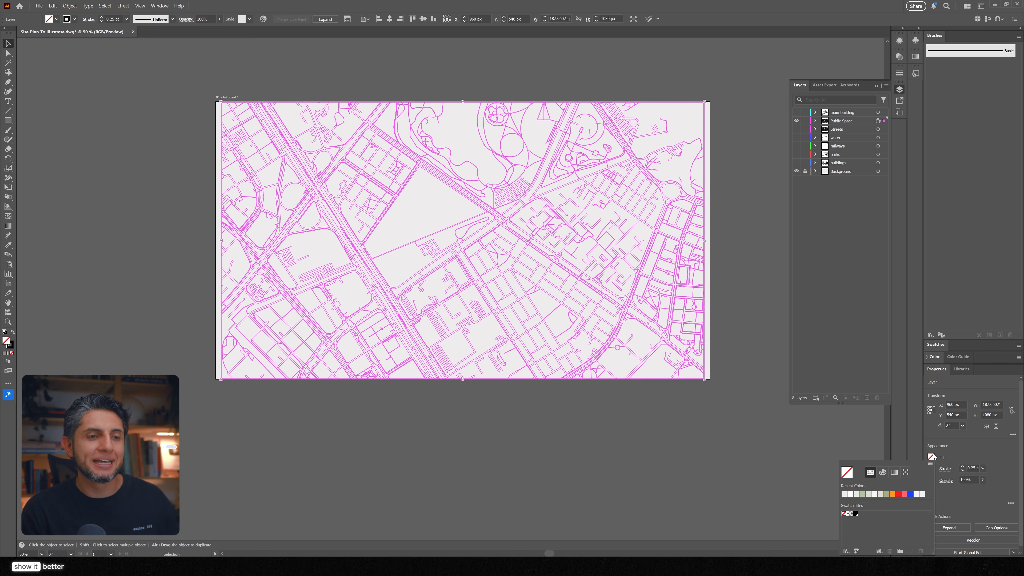
pyautogui.click(621, 281)
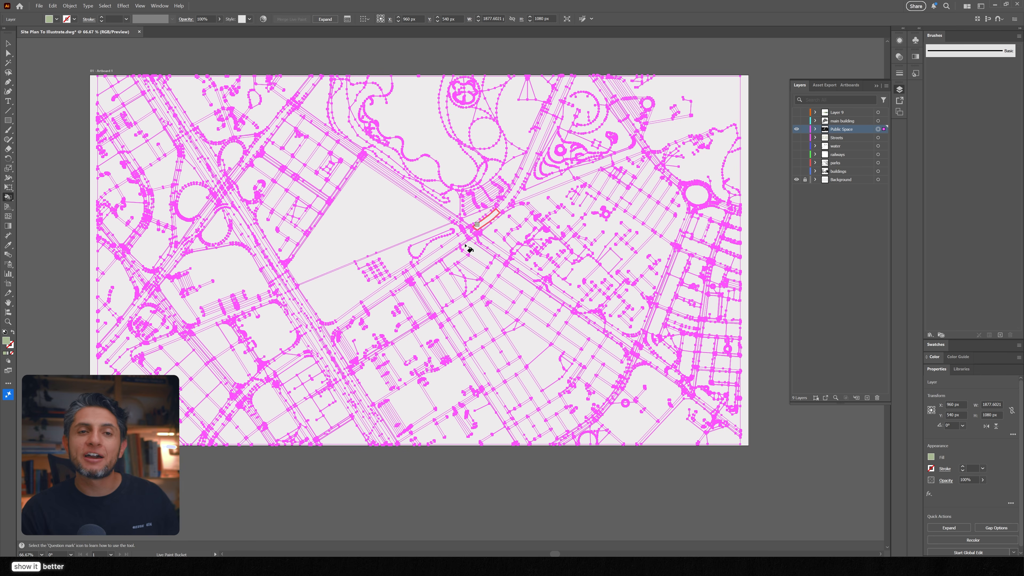
# Live Paint the wedge-shaped plot below the central triangle and the strips along its road light green on the Public Space layer.
pyautogui.click(372, 288)
pyautogui.click(400, 263)
pyautogui.hotkey('ctrl', '+')
pyautogui.scroll(-1, 376, 285)
pyautogui.keyDown('ctrl'); pyautogui.click(390, 485); pyautogui.keyUp('ctrl')
pyautogui.scroll(1, 372, 326)
pyautogui.click(346, 304)
pyautogui.click(388, 271)
pyautogui.click(432, 241)
pyautogui.click(423, 248)
pyautogui.click(475, 214)
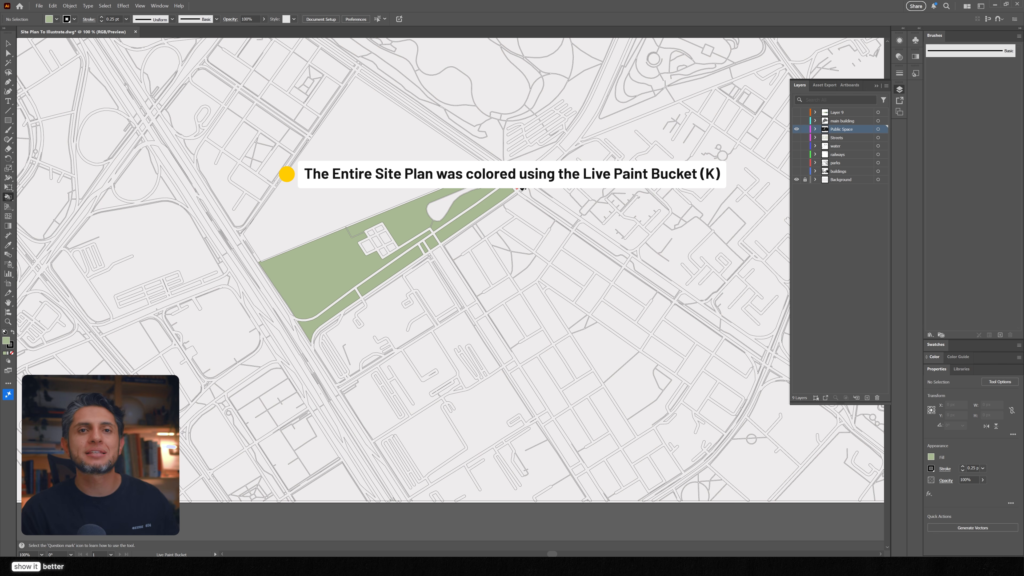
# Continue the light green fill along the curving strip running north-east to the map's upper edge.
pyautogui.scroll(4, 605, 217)
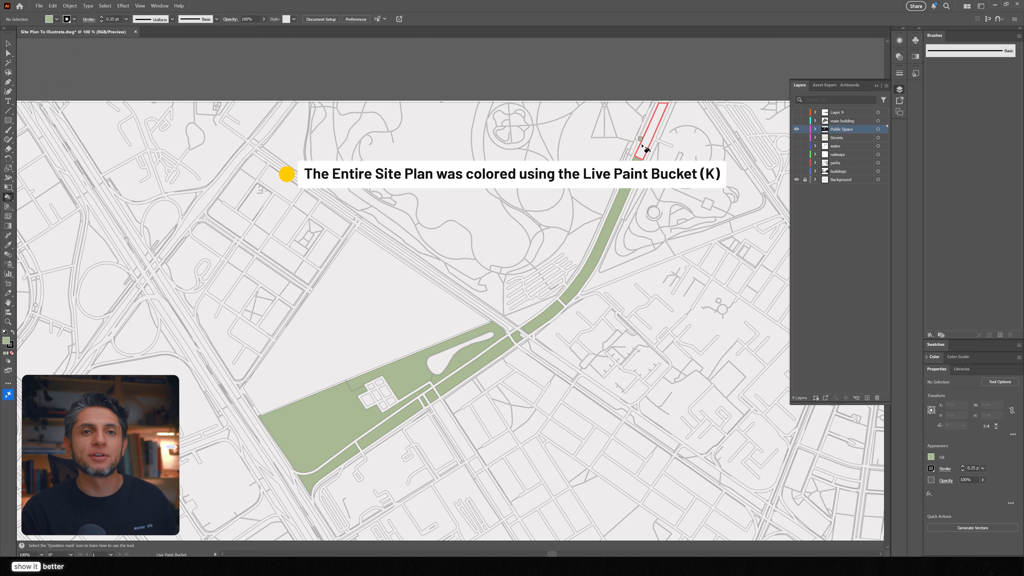
pyautogui.click(643, 145)
pyautogui.scroll(-2, 657, 129)
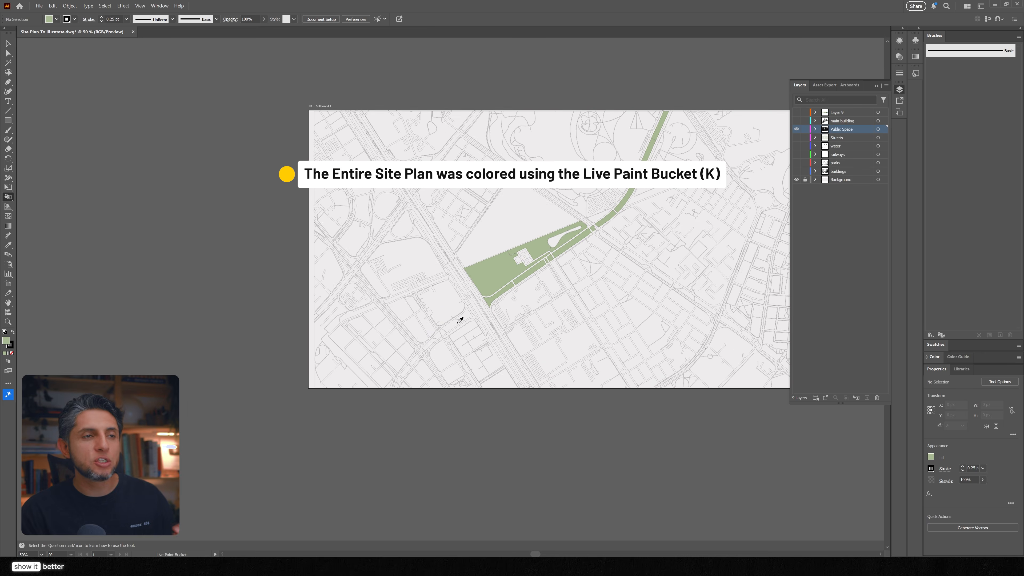
# Fill the segments of the diagonal strip south-west of the highway and the highway's narrow median pieces with light green.
pyautogui.scroll(3, 458, 329)
pyautogui.click(499, 273)
pyautogui.click(462, 304)
pyautogui.click(433, 322)
pyautogui.click(413, 336)
pyautogui.click(390, 356)
pyautogui.click(369, 381)
pyautogui.click(355, 400)
pyautogui.scroll(3, 342, 415)
pyautogui.click(347, 342)
pyautogui.click(327, 382)
pyautogui.scroll(-5, 344, 342)
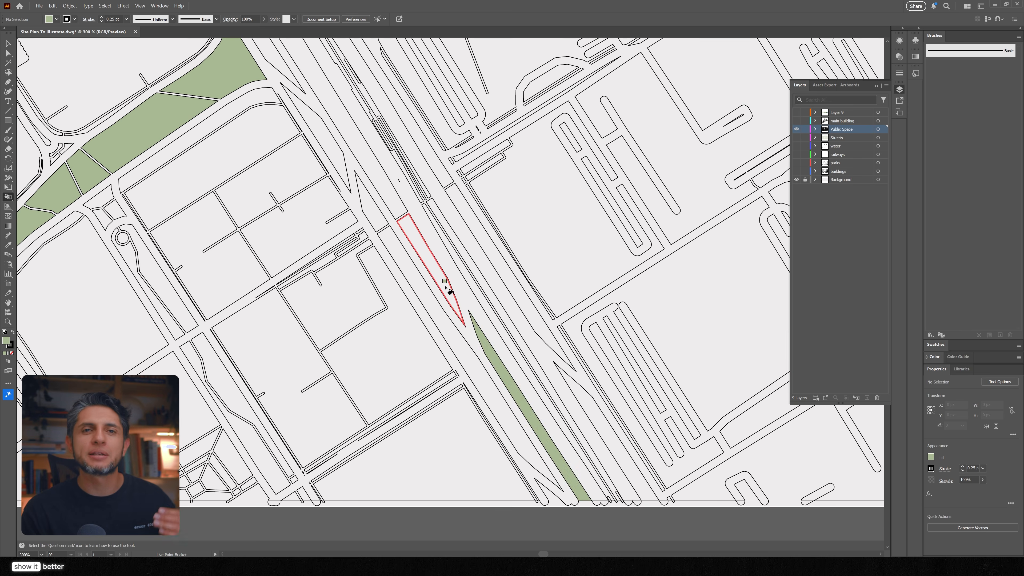
pyautogui.click(411, 290)
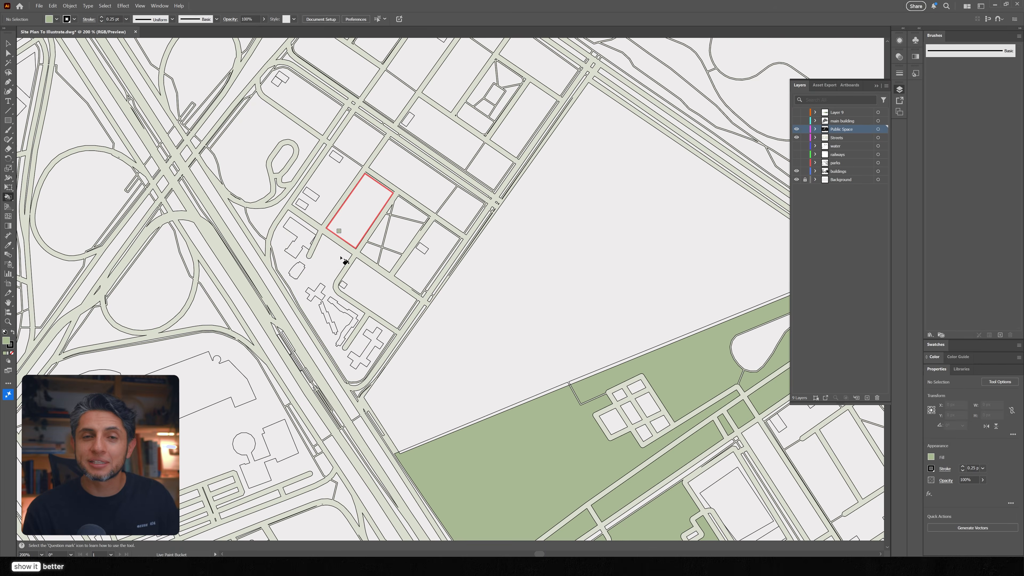
# Fill the open plots around the highway and in the southern blocks with light green, using the visible Streets and buildings layers as reference.
pyautogui.click(258, 229)
pyautogui.scroll(-2, 397, 351)
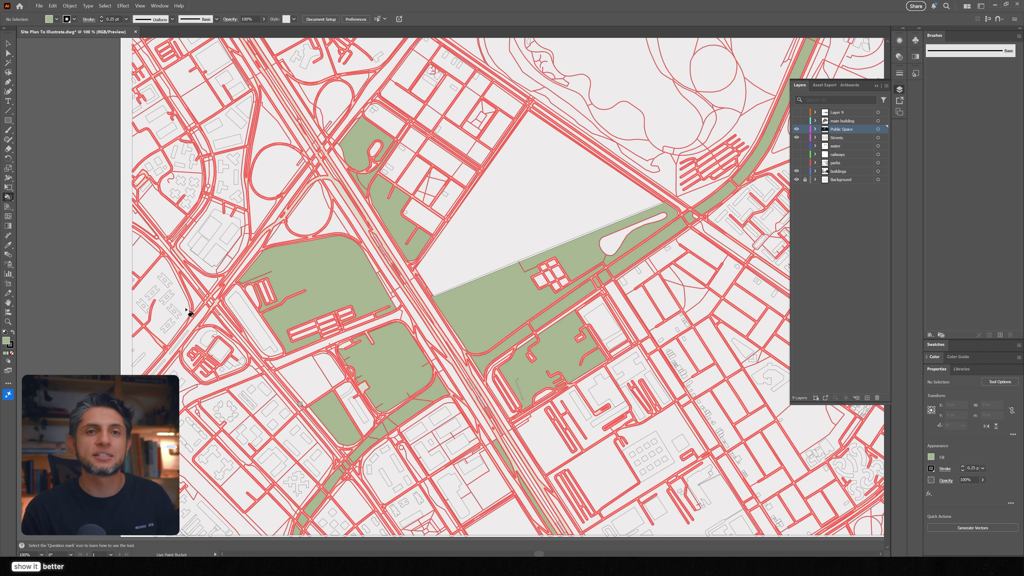
pyautogui.scroll(-1, 190, 304)
pyautogui.scroll(-2, 533, 270)
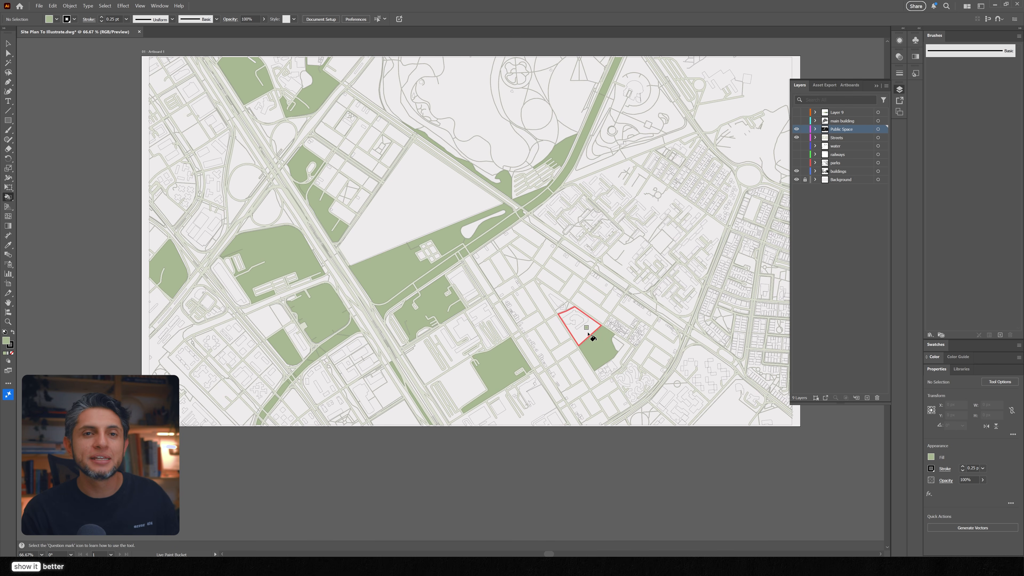
pyautogui.click(580, 326)
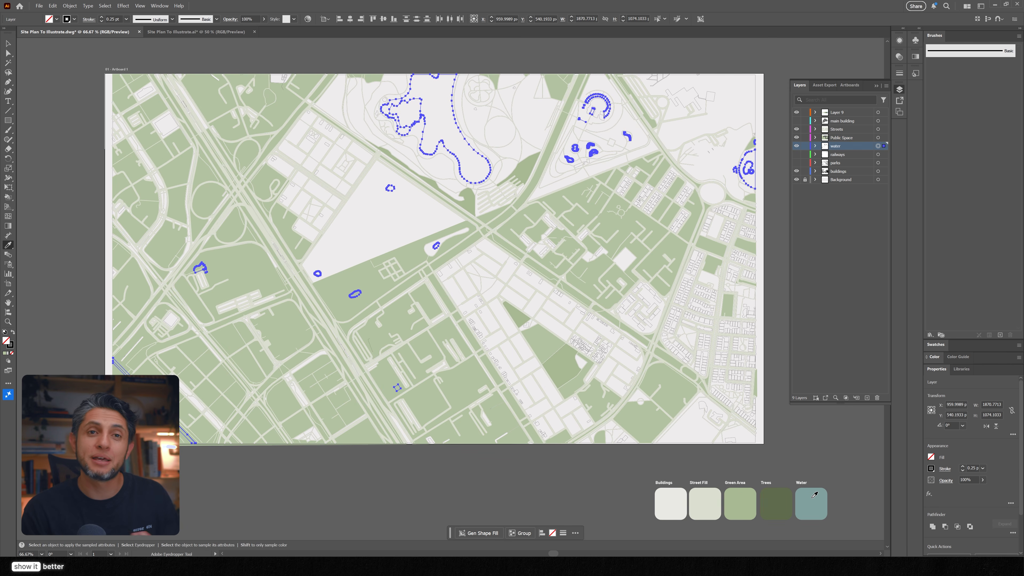
# Apply the palette's Water colour to all selected artwork on the water layer.
pyautogui.click(814, 496)
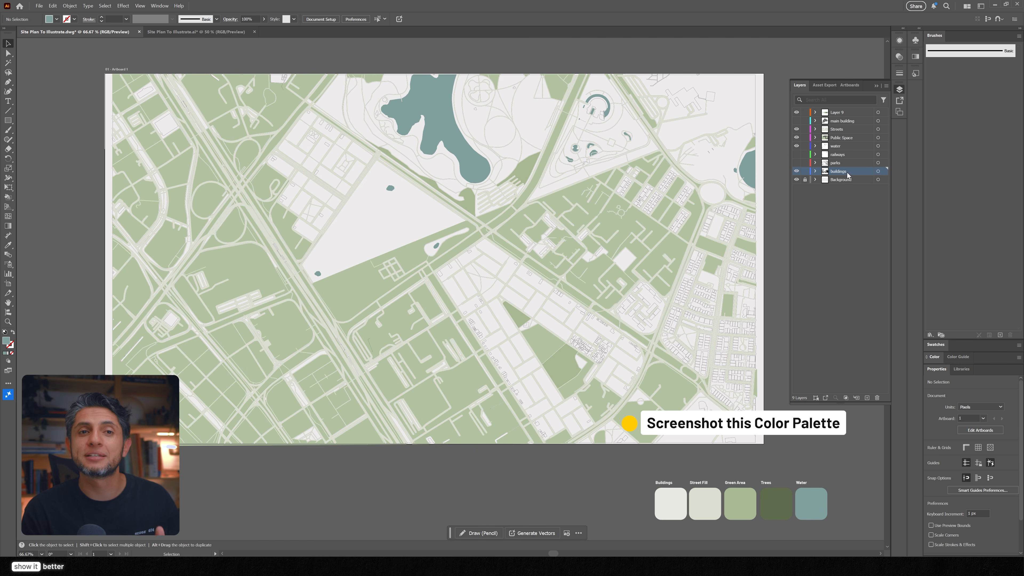
# Apply the palette's Buildings colour to all artwork on the buildings layer and move that layer directly above Streets.
pyautogui.click(879, 172)
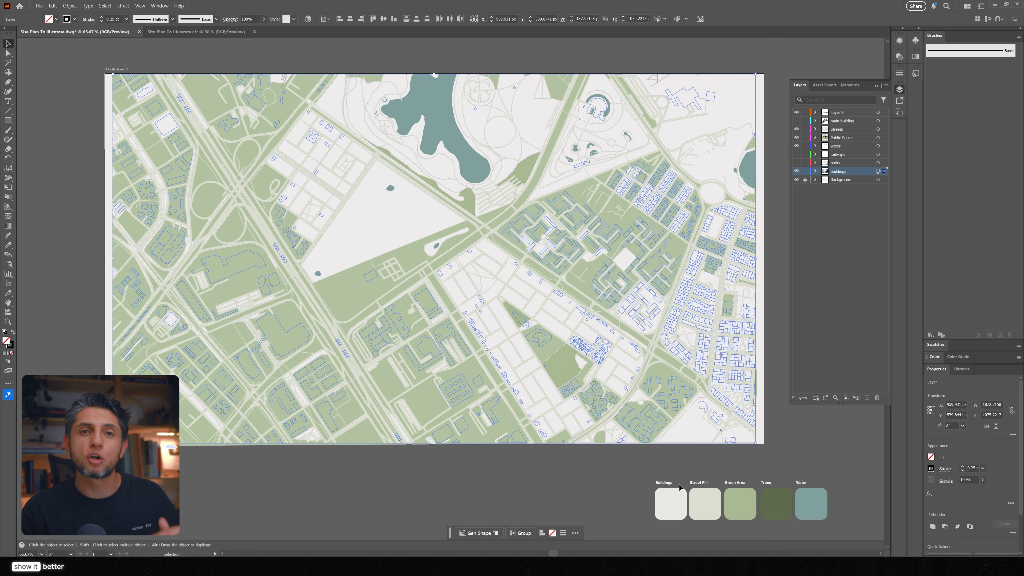
pyautogui.press('i')
pyautogui.click(672, 500)
pyautogui.press('v')
pyautogui.click(620, 499)
pyautogui.moveTo(839, 171); pyautogui.dragTo(838, 126)
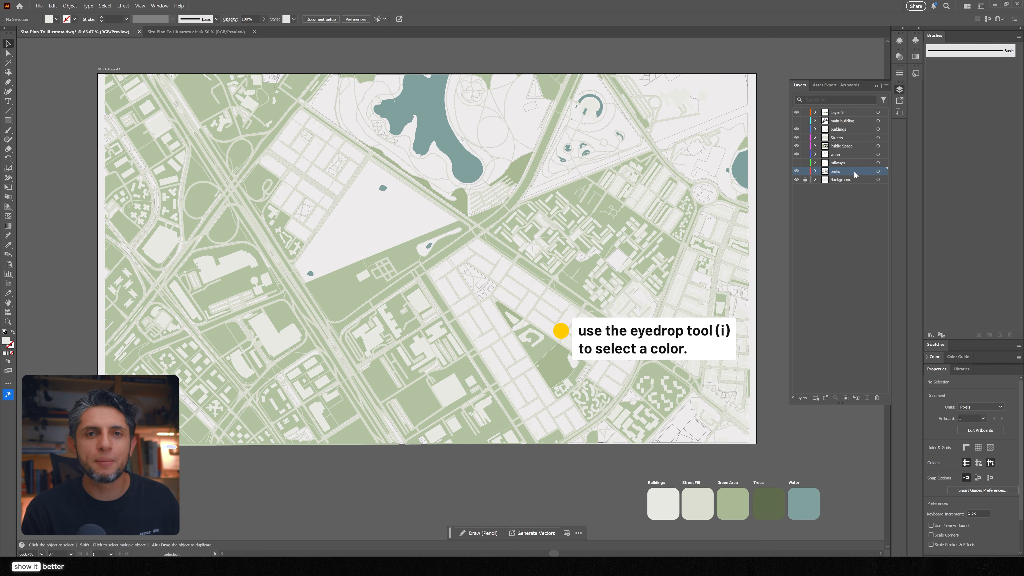
# Select all artwork on the parks layer and apply the palette's Green Area colour to it.
pyautogui.click(878, 171)
pyautogui.press('i')
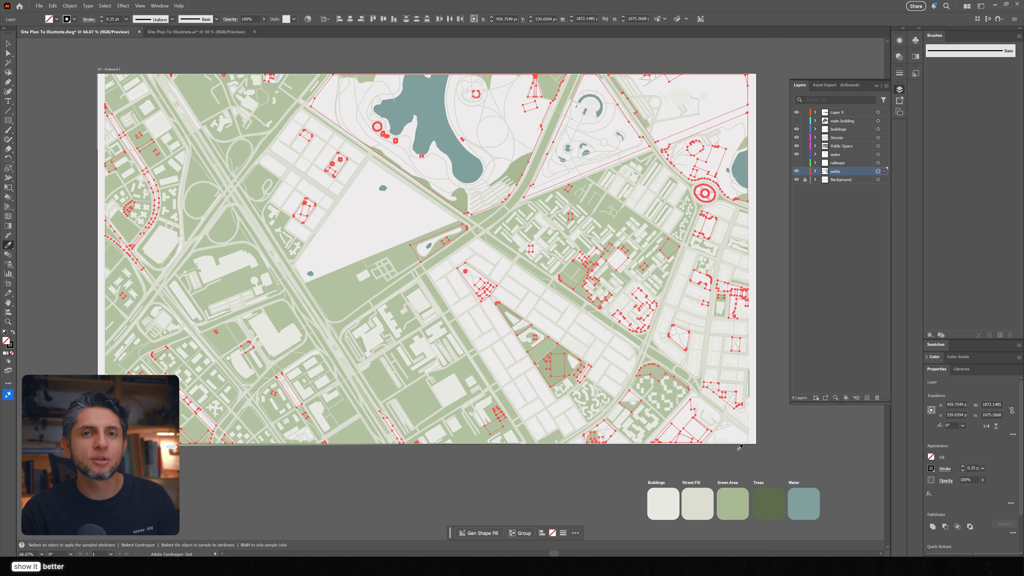
pyautogui.click(731, 500)
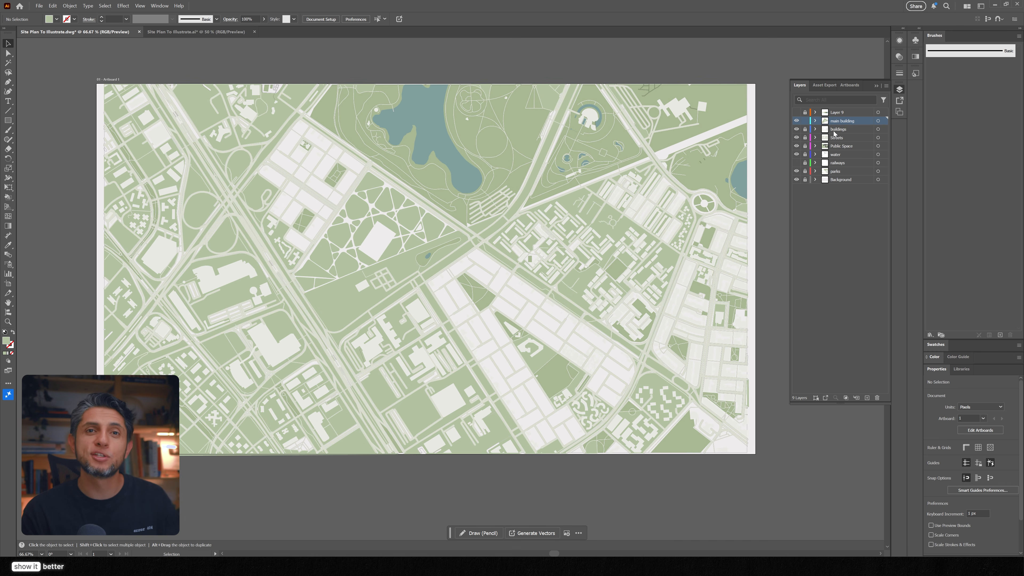
# Unlock the buildings layer and place a duplicate of it directly below the main building layer.
pyautogui.click(805, 129)
pyautogui.click(838, 130)
pyautogui.keyDown('alt'); pyautogui.moveTo(839, 129); pyautogui.dragTo(838, 127); pyautogui.keyUp('alt')
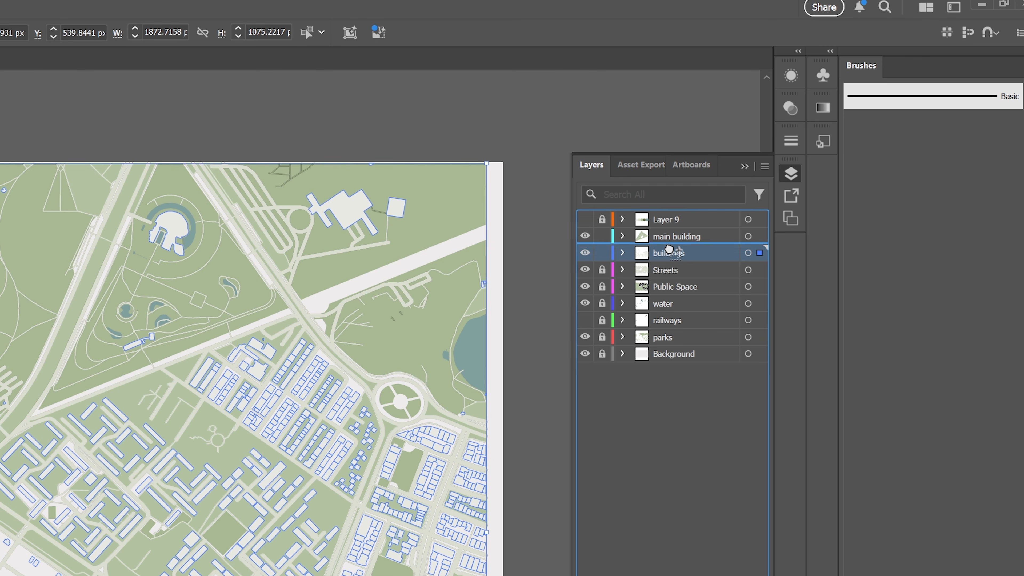
pyautogui.click(671, 255)
# Rename the duplicated layer Buildings and the original buildings layer Building Shadows.
pyautogui.doubleClick(691, 254)
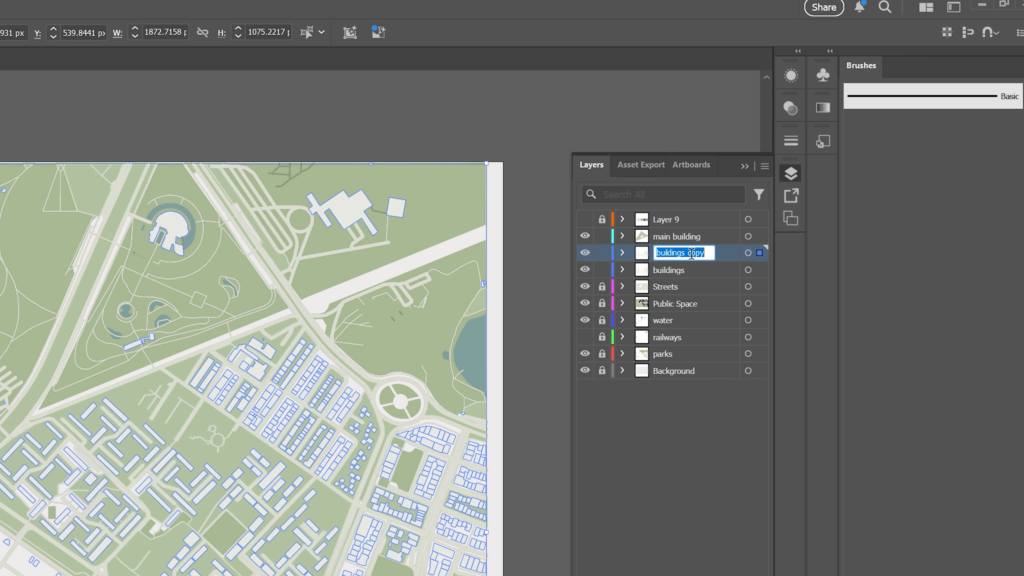
pyautogui.write('Buildings')
pyautogui.press('Return')
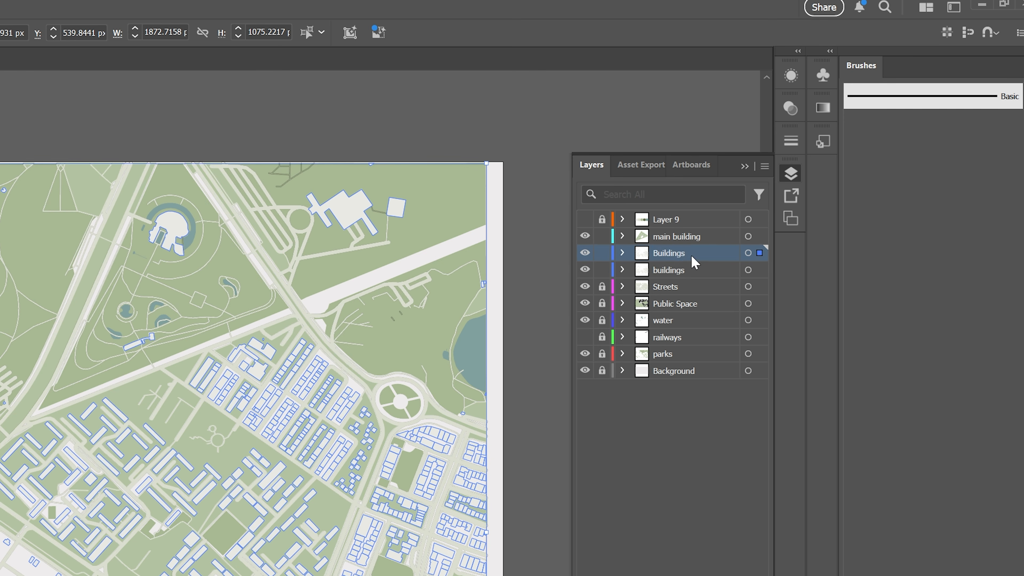
pyautogui.doubleClick(679, 269)
pyautogui.write('g Shadows')
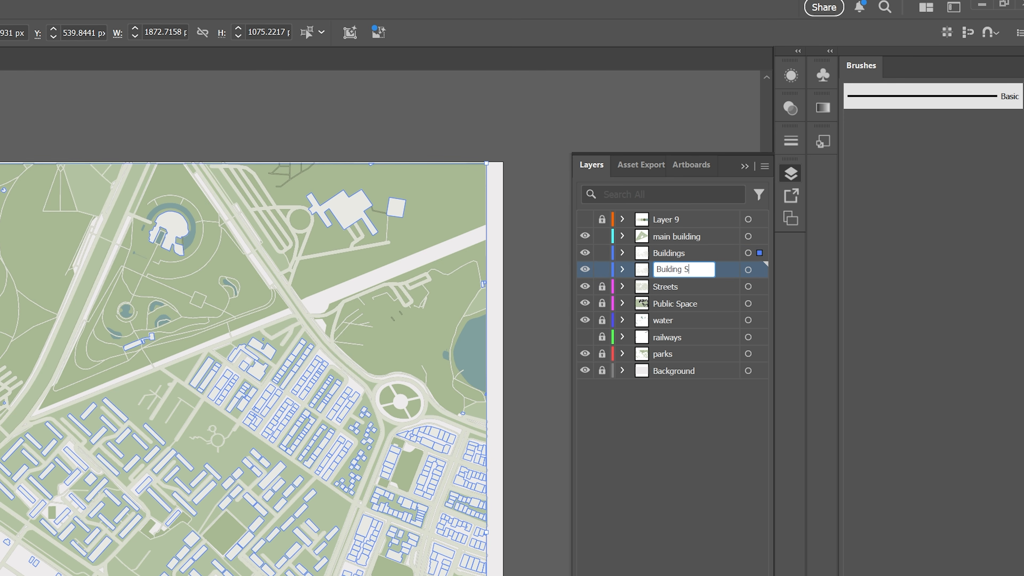
pyautogui.press('Return')
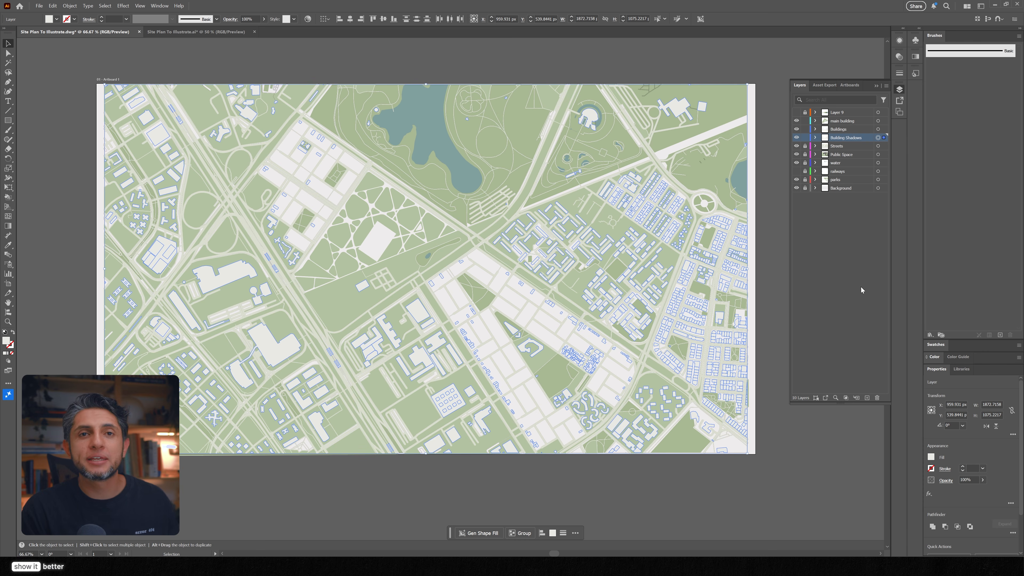
# Give all artwork on the Building Shadows layer a dark grey fill at 20% opacity.
pyautogui.click(933, 459)
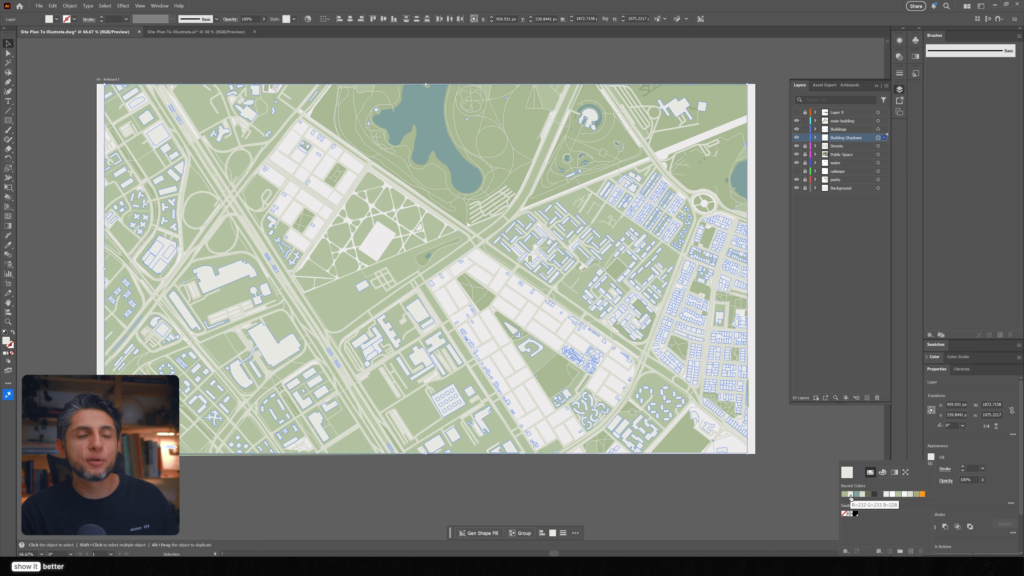
pyautogui.click(844, 494)
pyautogui.scroll(3, 765, 293)
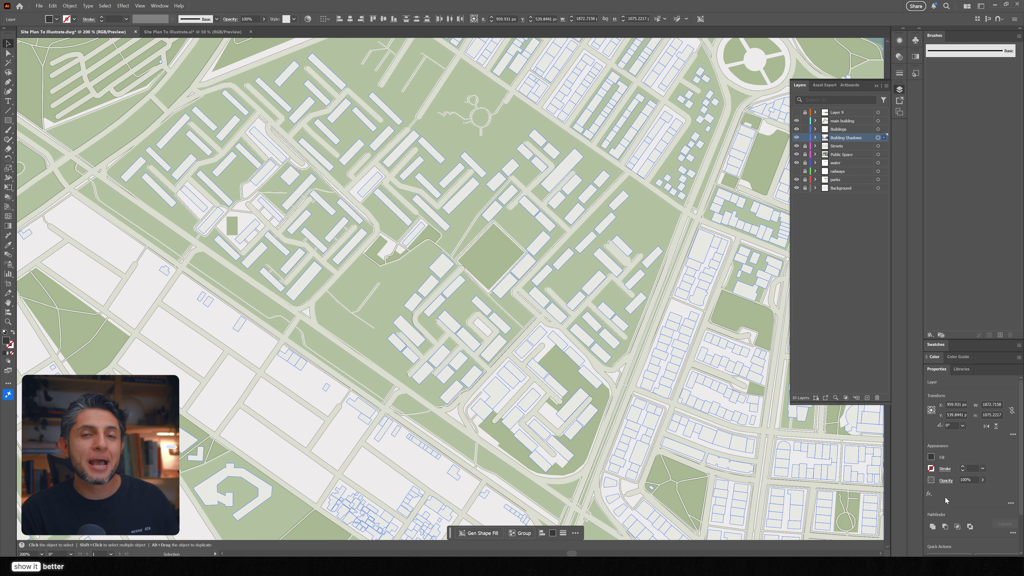
pyautogui.click(975, 480)
pyautogui.write('20')
pyautogui.press('Return')
# Nudge the Building Shadows artwork about 6 px left and 2 px down to offset it from the buildings.
pyautogui.press('Left')
pyautogui.press('Left')
pyautogui.press('Left')
pyautogui.press('Left')
pyautogui.press('Left')
pyautogui.press('Down')
pyautogui.press('Down')
pyautogui.press('Down')
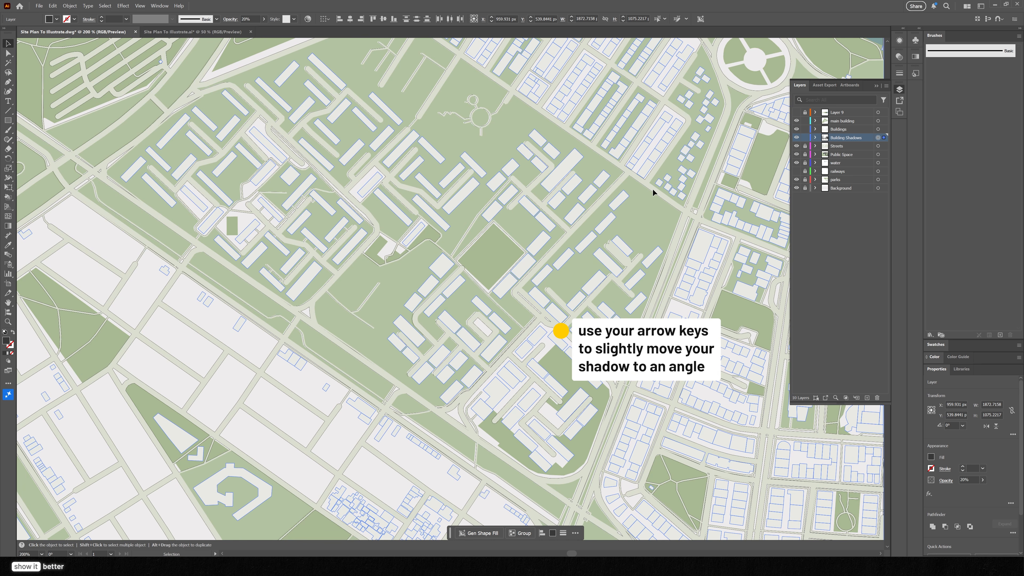
pyautogui.press('Up')
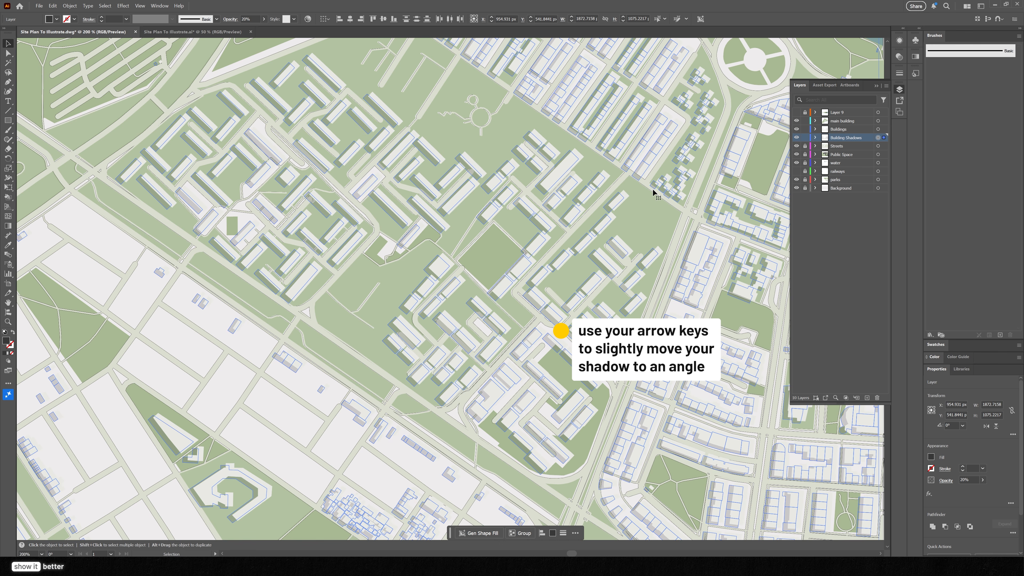
pyautogui.press('Left')
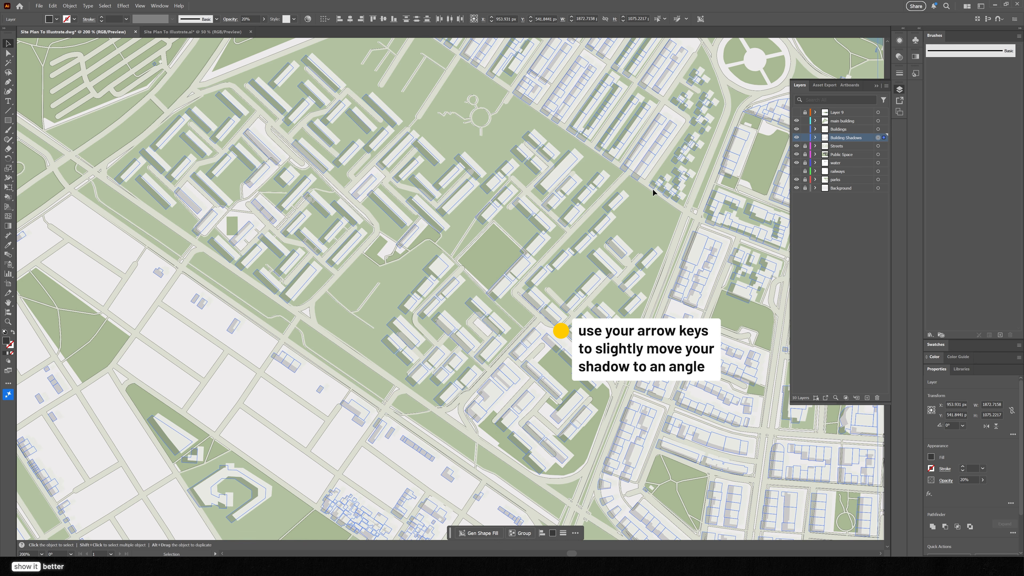
# Nudge the Building Shadows artwork about 1 px further left and 1 px up, and clear the selection.
pyautogui.scroll(3, 561, 209)
pyautogui.scroll(3, 561, 208)
pyautogui.press('Left')
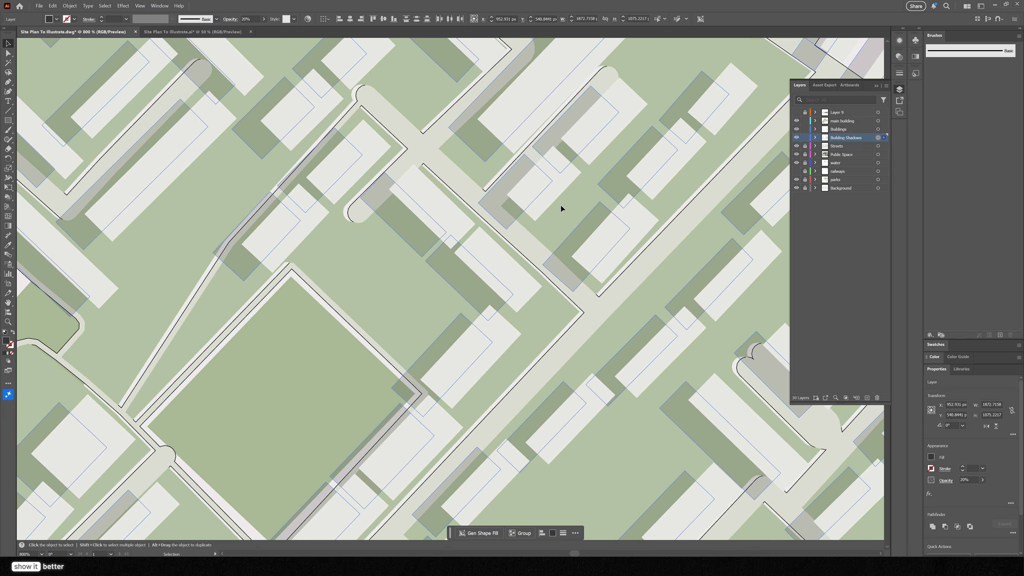
pyautogui.click(561, 204)
pyautogui.scroll(-6, 561, 204)
pyautogui.scroll(2, 324, 231)
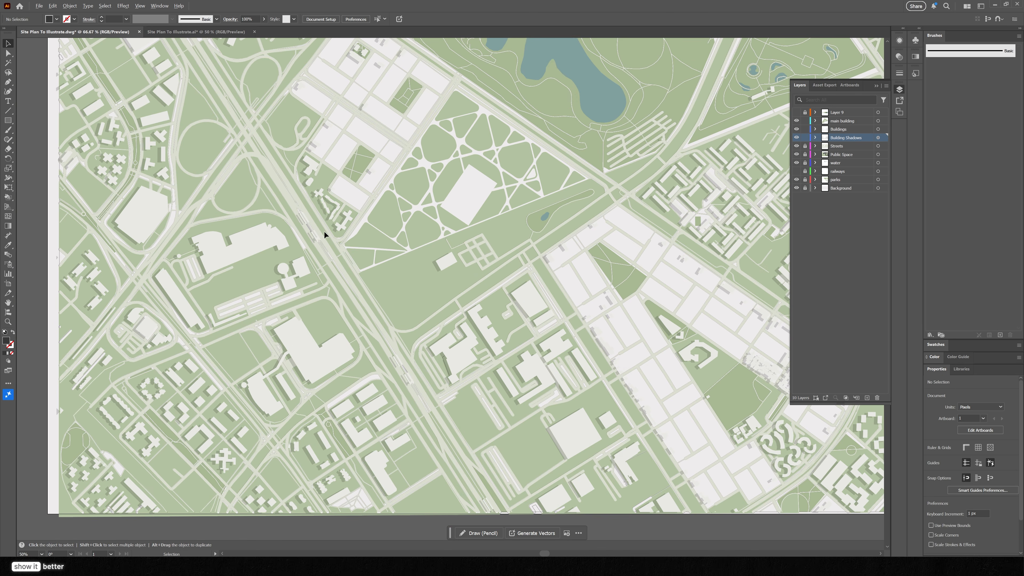
# Draw a closed six-point shadow shape with the Pen tool, cast from the main building toward the lower left.
pyautogui.scroll(1, 470, 237)
pyautogui.press('p')
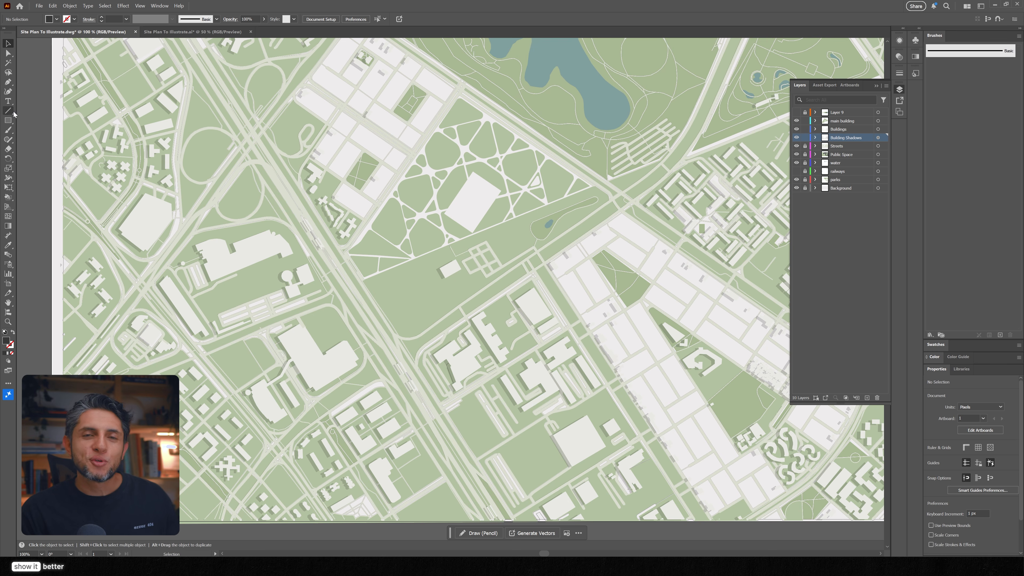
pyautogui.scroll(2, 471, 237)
pyautogui.click(474, 234)
pyautogui.click(398, 234)
pyautogui.click(359, 199)
pyautogui.click(428, 109)
pyautogui.click(478, 113)
pyautogui.click(418, 196)
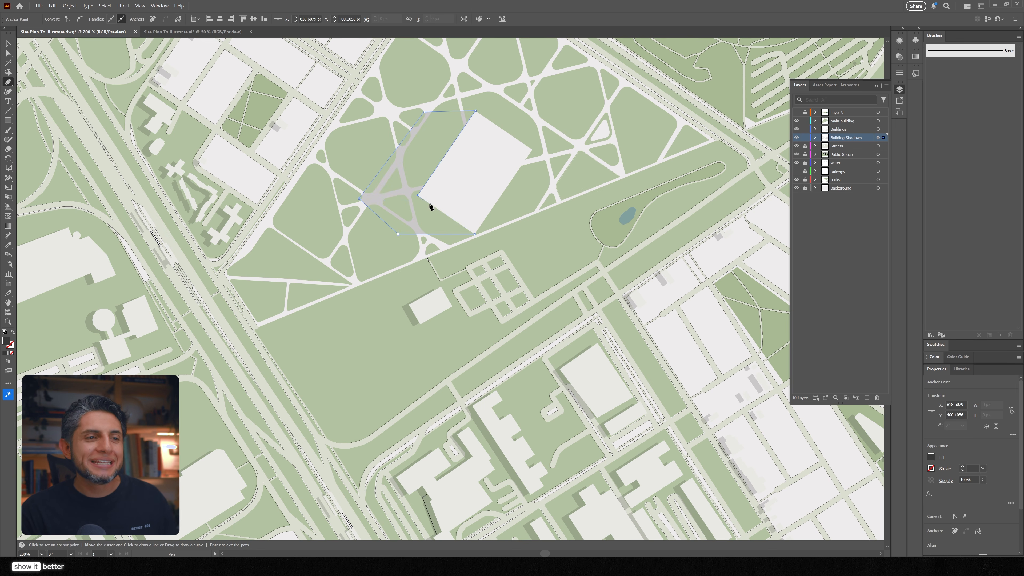
pyautogui.scroll(6, 475, 236)
pyautogui.click(474, 234)
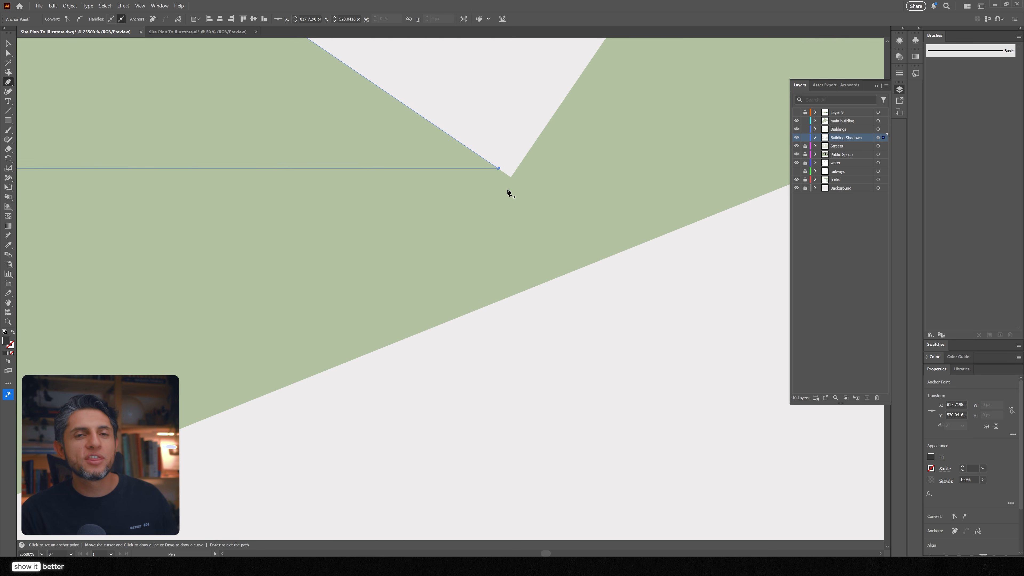
pyautogui.scroll(-8, 509, 192)
pyautogui.scroll(2, 510, 195)
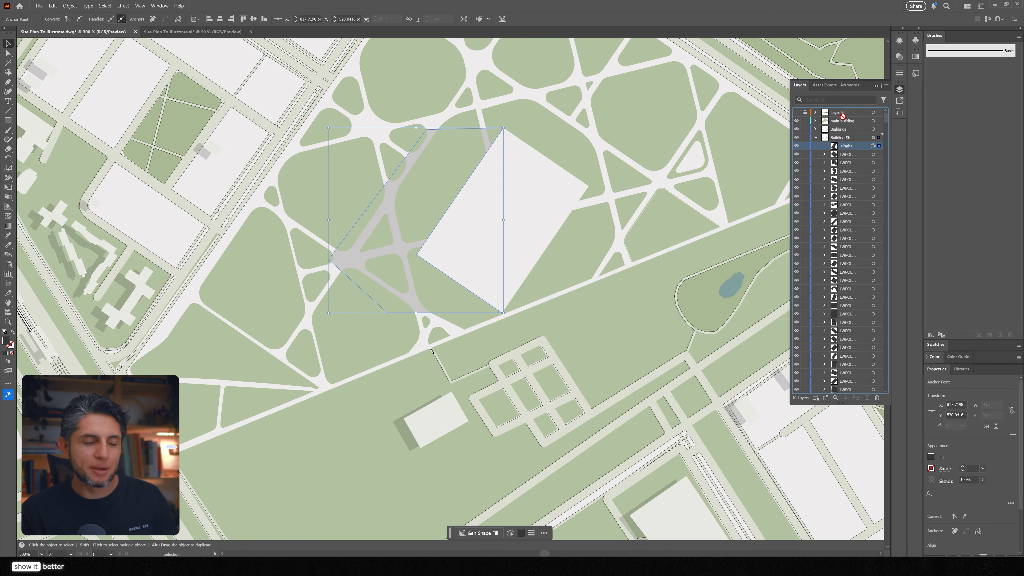
# Place the new shadow shape on the main building layer at 60% opacity and collapse the Building Shadows layer's contents.
pyautogui.hotkey('ctrl', '0')
pyautogui.scroll(-3, 442, 221)
pyautogui.press('6')
pyautogui.hotkey('ctrl', 'shift', 'a')
pyautogui.hotkey('ctrl', '0')
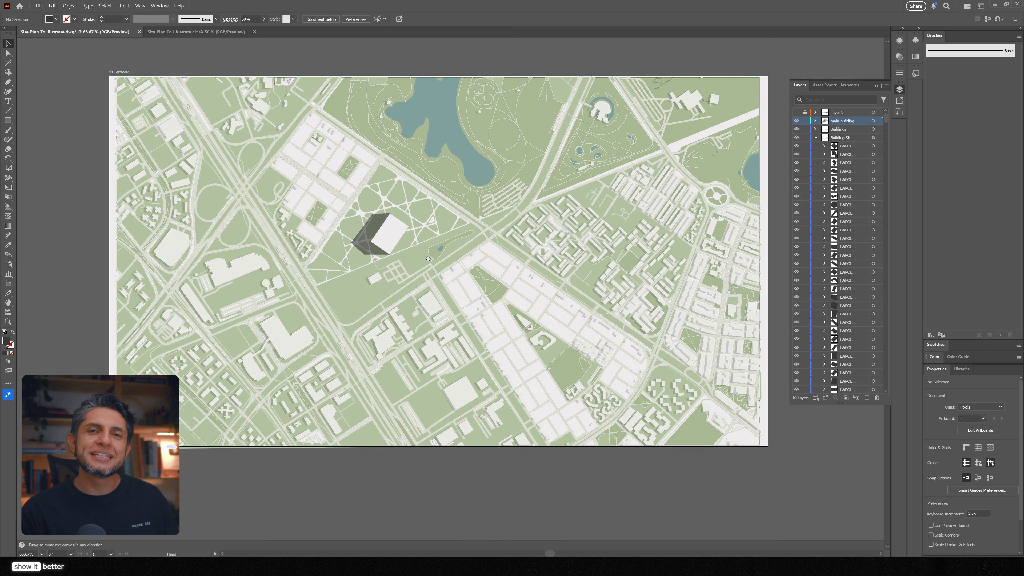
pyautogui.click(815, 138)
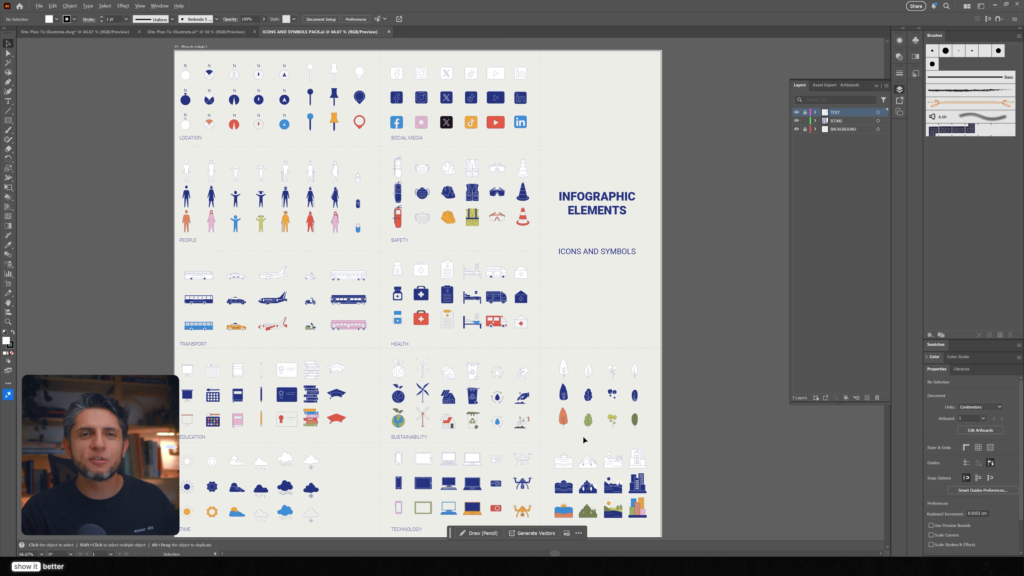
# Copy the dark green oval tree from ICONS AND SYMBOLS PACK.ai and paste it onto a Trees layer in the site plan.
pyautogui.scroll(5, 583, 435)
pyautogui.scroll(2, 695, 412)
pyautogui.click(725, 390)
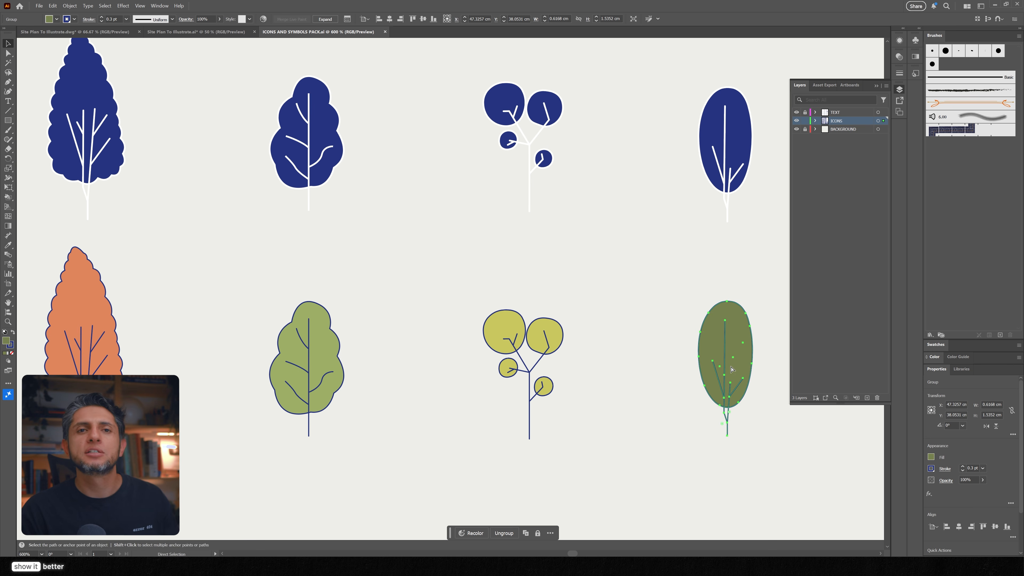
pyautogui.click(75, 32)
pyautogui.click(879, 121)
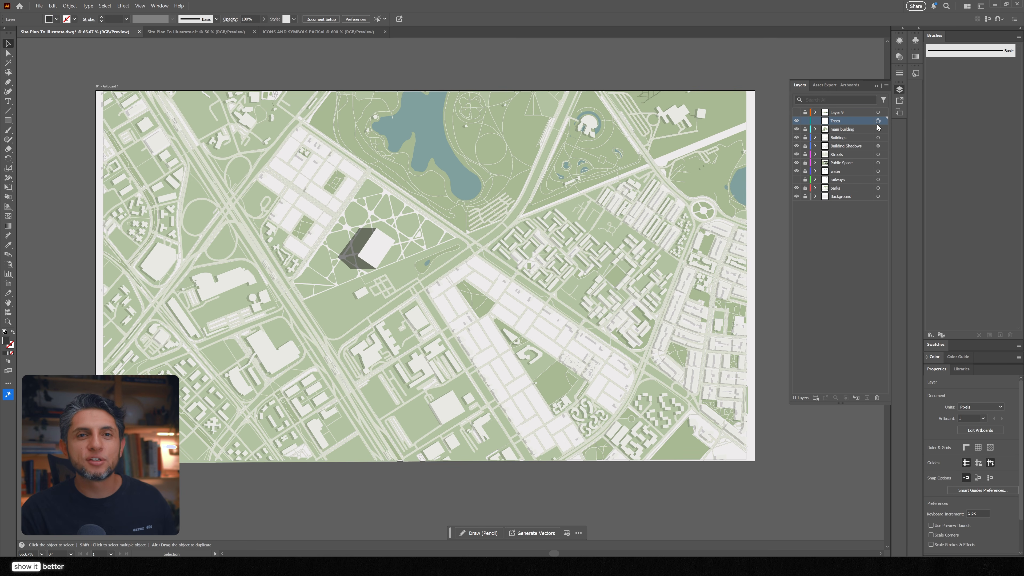
pyautogui.hotkey('ctrl', 'v')
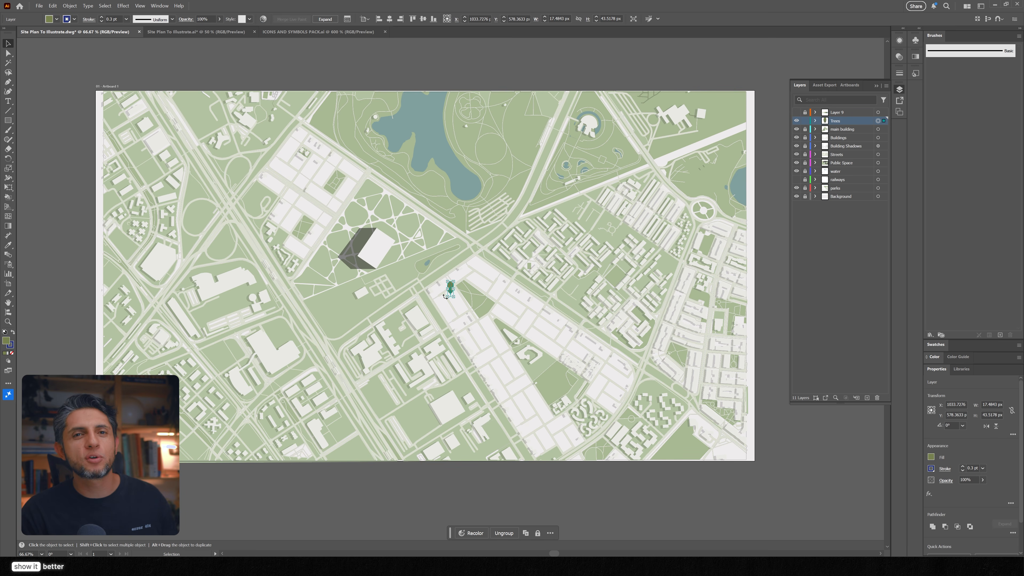
# Set the pasted tree's stroke color to dark grey 4c4c4c.
pyautogui.hotkey('ctrl', '=')
pyautogui.hotkey('ctrl', '=')
pyautogui.hotkey('ctrl', '=')
pyautogui.hotkey('ctrl', '=')
pyautogui.hotkey('ctrl', '=')
pyautogui.hotkey('ctrl', '=')
pyautogui.doubleClick(8, 349)
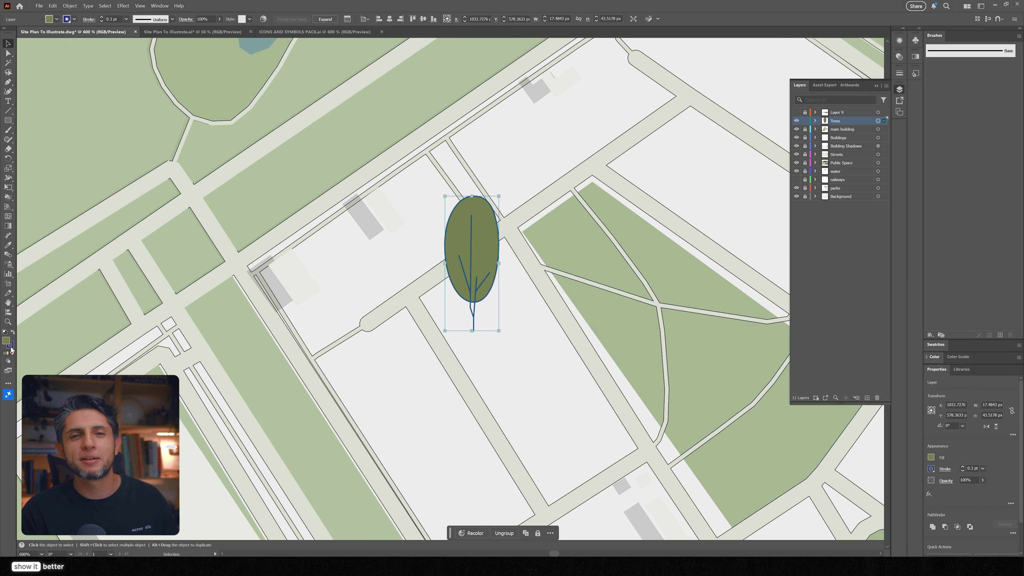
pyautogui.click(636, 194)
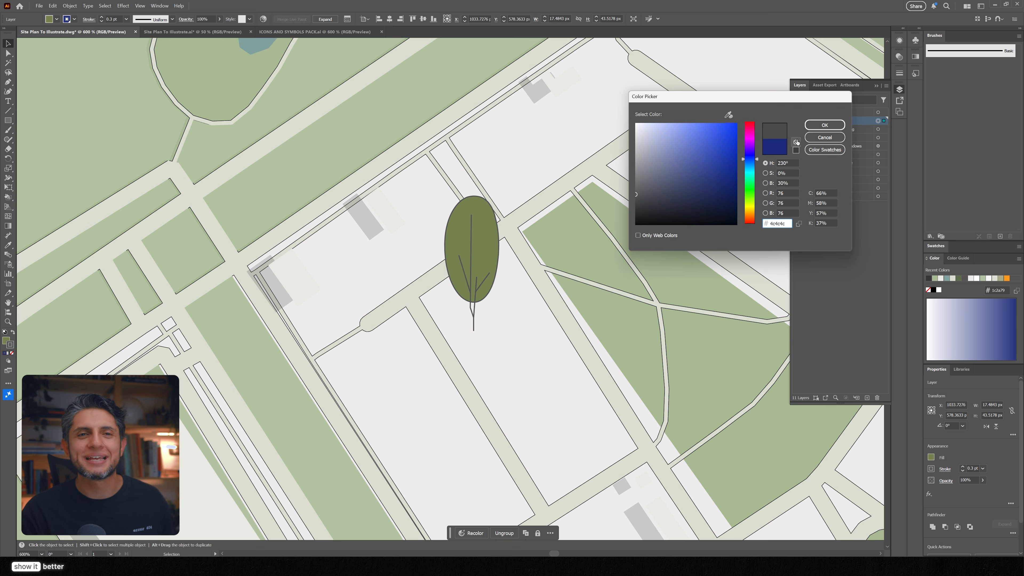
pyautogui.click(825, 125)
# Scale the tree down to about 8 by 20 px and position it in the park beside the main building.
pyautogui.scroll(-5, 530, 222)
pyautogui.scroll(6, 530, 221)
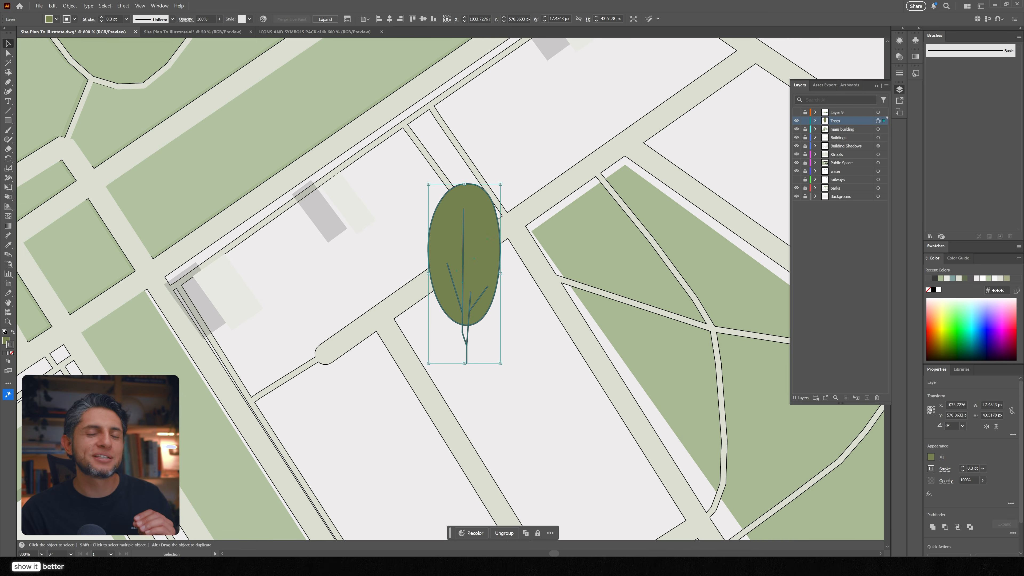
pyautogui.moveTo(500, 184)
pyautogui.mouseDown()
pyautogui.moveTo(455, 297)
pyautogui.moveTo(530, 339)
pyautogui.moveTo(315, 256)
pyautogui.moveTo(477, 198)
pyautogui.moveTo(509, 197)
pyautogui.mouseUp()
pyautogui.scroll(-5, 530, 338)
pyautogui.scroll(5, 315, 256)
pyautogui.scroll(-4, 509, 197)
pyautogui.scroll(3, 505, 188)
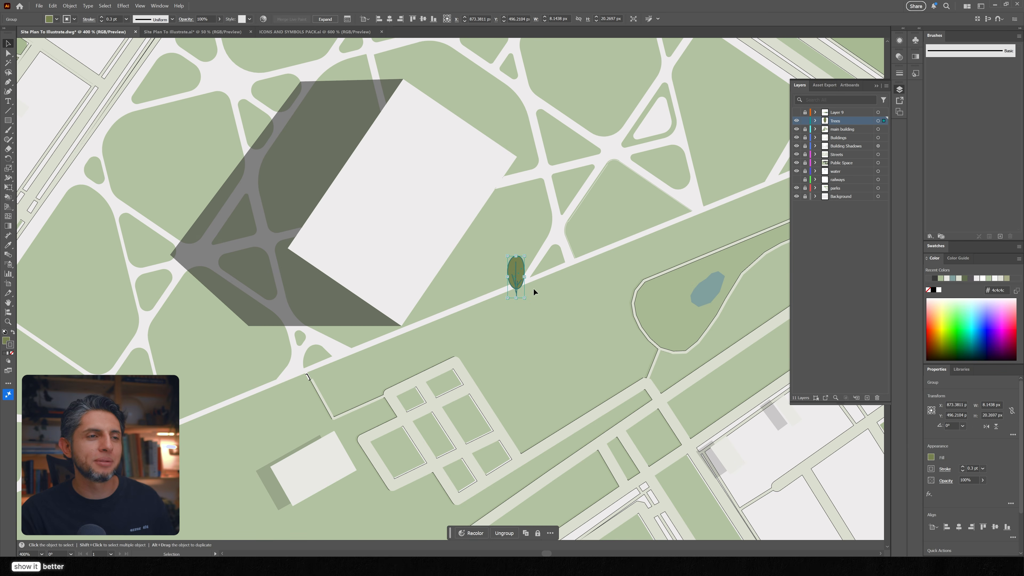
pyautogui.click(534, 290)
# Start a new scatter brush from the selected tree artwork.
pyautogui.click(514, 278)
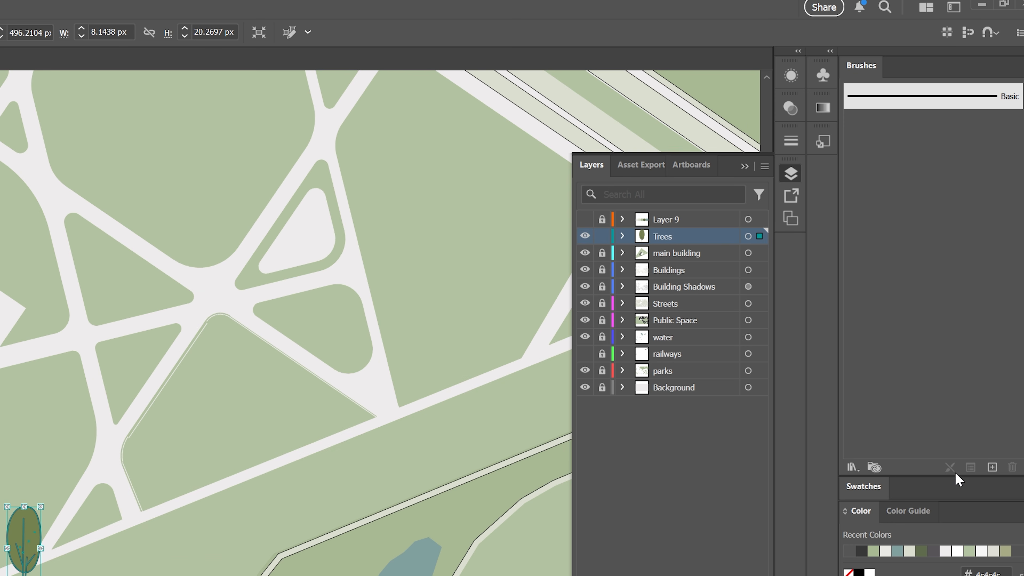
pyautogui.click(1000, 237)
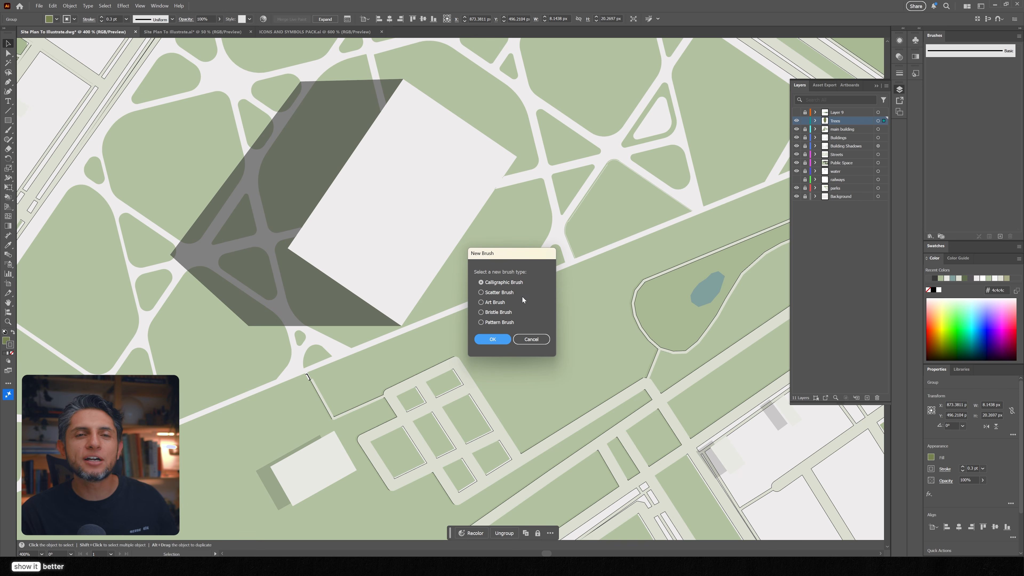
pyautogui.click(497, 293)
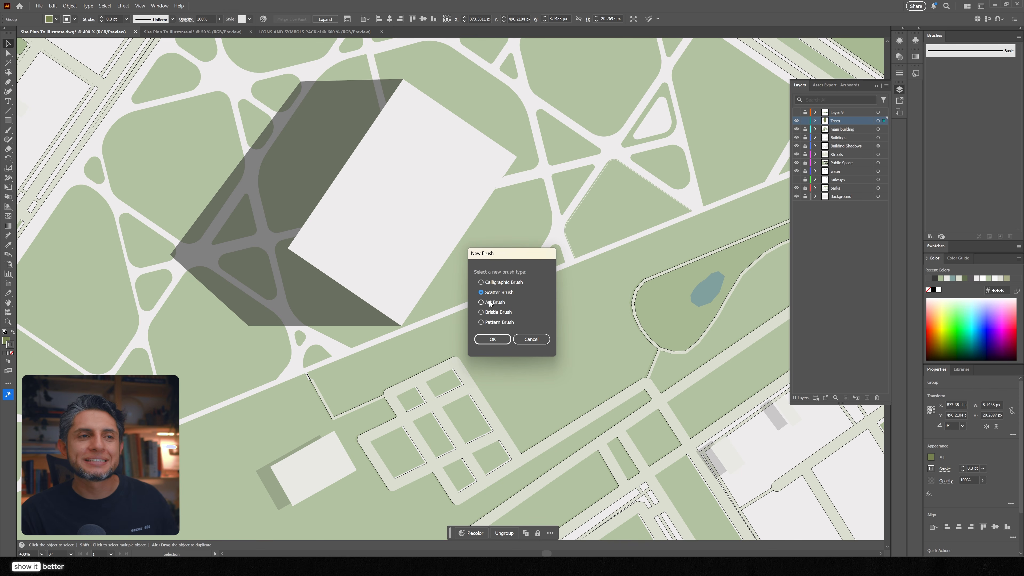
pyautogui.click(492, 340)
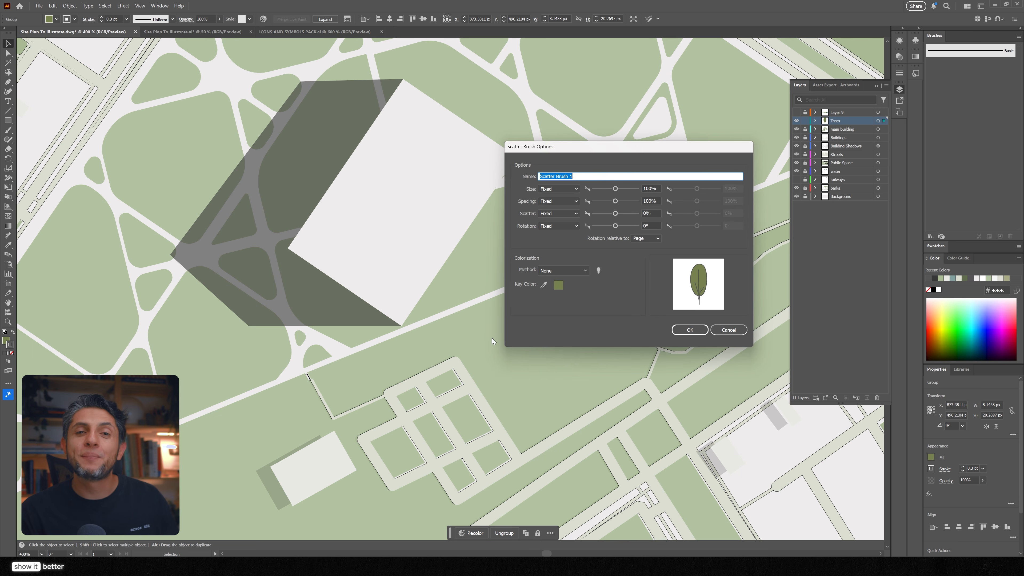
# Randomize the scatter brush's size between 84% and 110%.
pyautogui.click(577, 188)
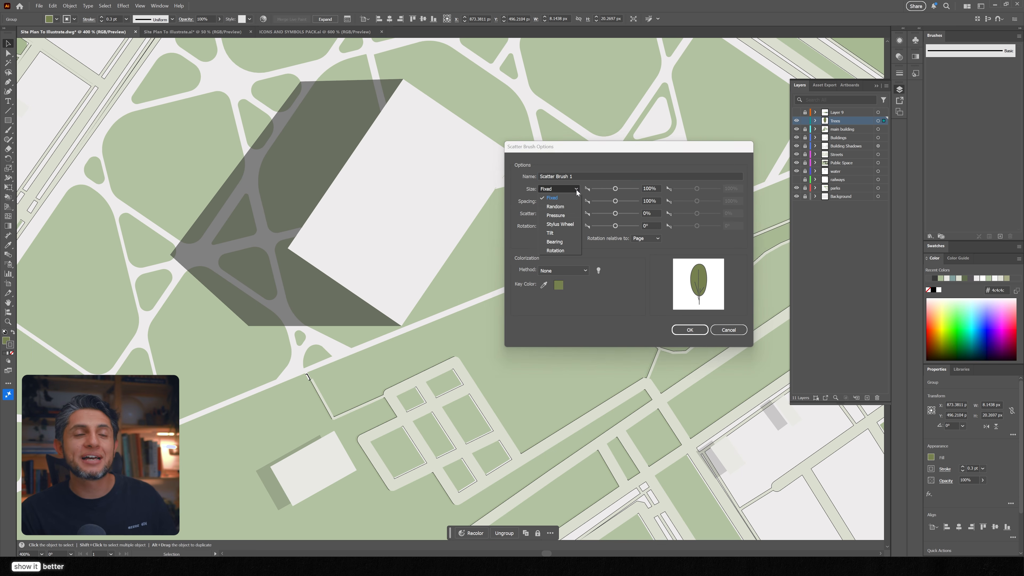
pyautogui.click(565, 207)
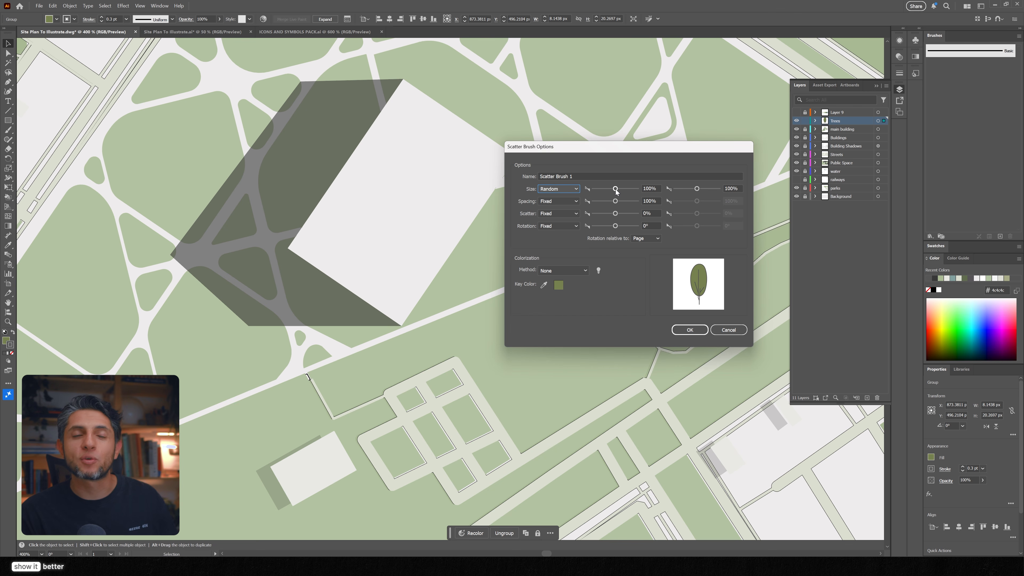
pyautogui.moveTo(616, 192); pyautogui.dragTo(612, 191)
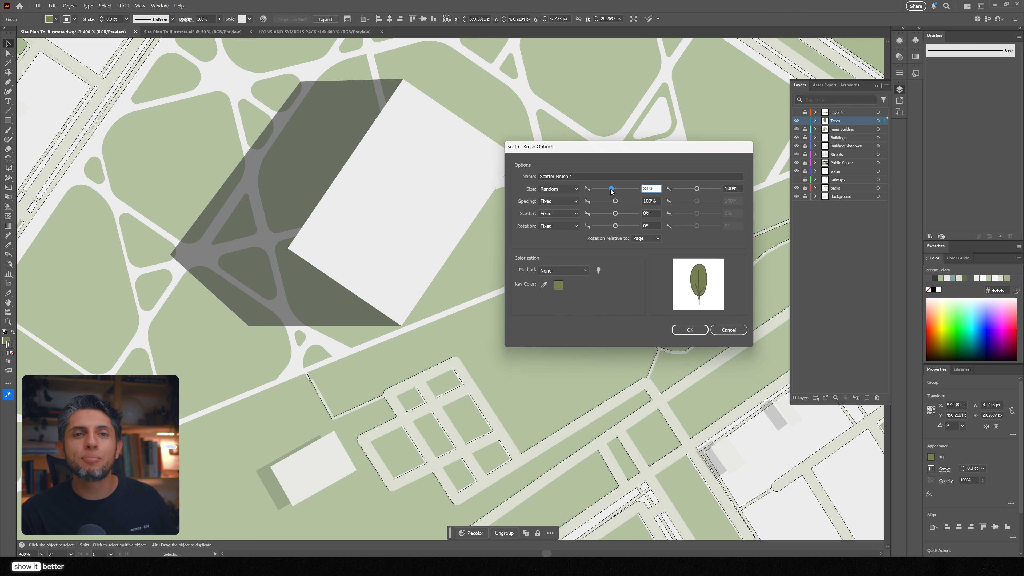
pyautogui.moveTo(697, 189); pyautogui.dragTo(699, 190)
pyautogui.doubleClick(734, 186)
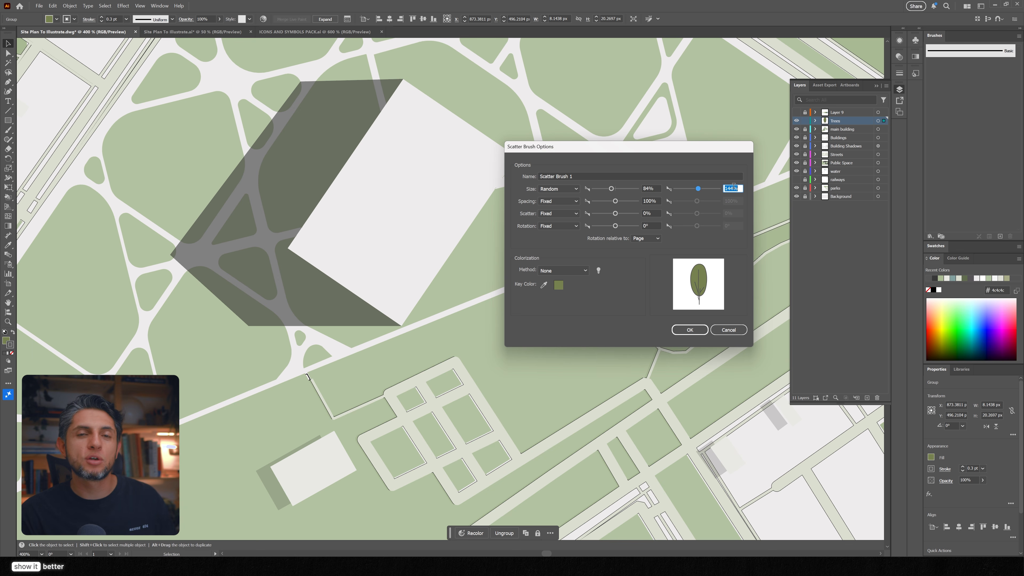
pyautogui.write('110')
pyautogui.press('Tab')
# Randomize the brush's spacing between 100% and 111% and its scatter with a 17% maximum, and create the brush.
pyautogui.click(567, 201)
pyautogui.click(567, 216)
pyautogui.moveTo(697, 202); pyautogui.dragTo(699, 202)
pyautogui.click(577, 214)
pyautogui.click(564, 226)
pyautogui.moveTo(605, 149)
pyautogui.mouseDown()
pyautogui.moveTo(718, 141)
pyautogui.moveTo(699, 139)
pyautogui.mouseUp()
pyautogui.click(821, 203)
pyautogui.write('17')
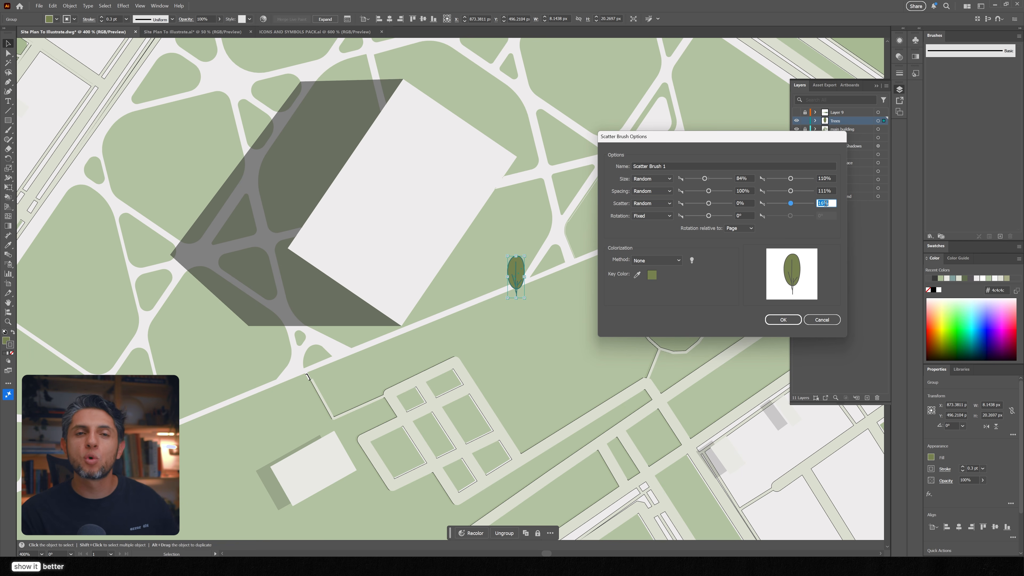
pyautogui.click(745, 203)
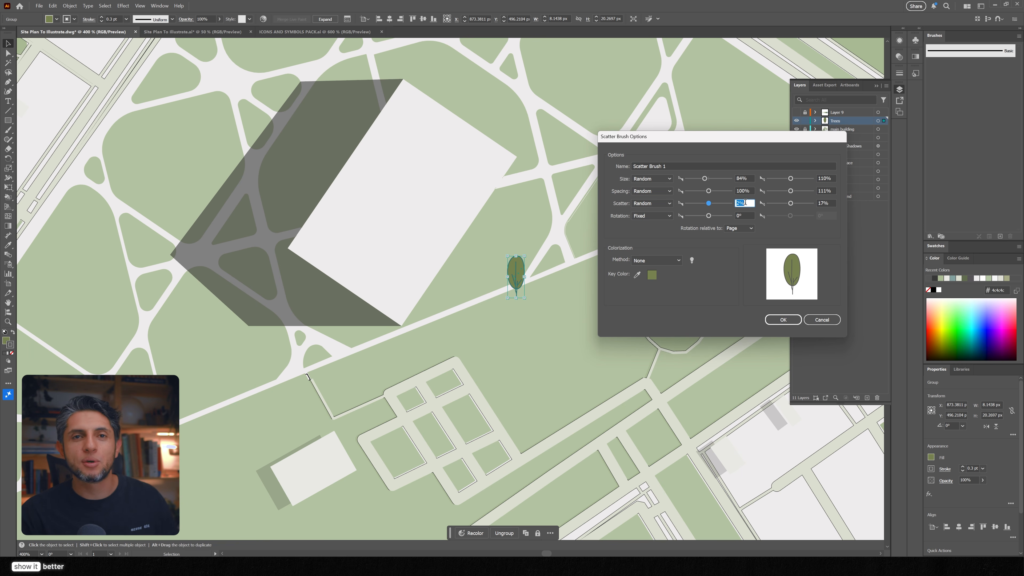
pyautogui.click(779, 321)
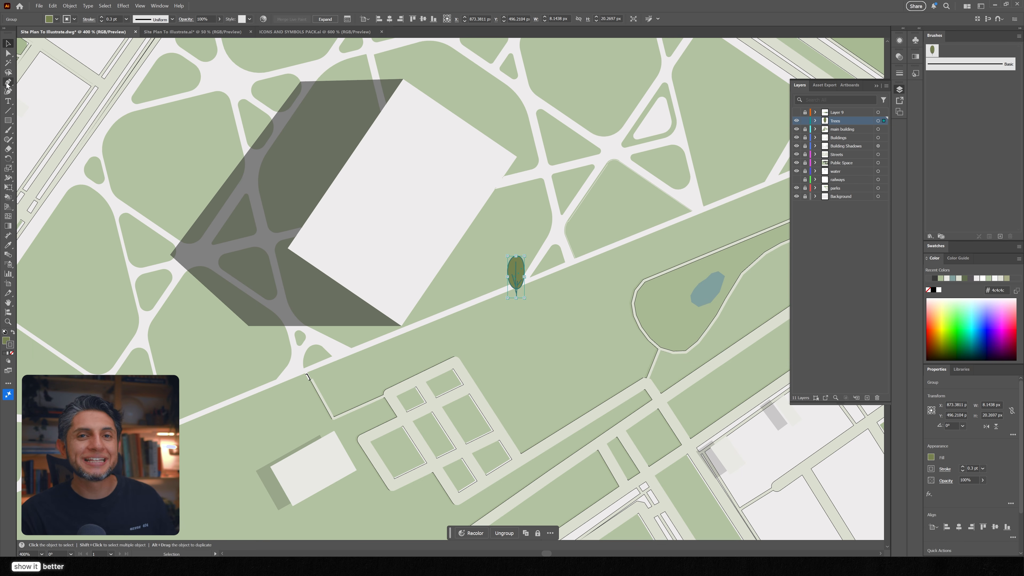
# Paint a row of trees with the Paintbrush and the tree scatter brush across the green strip south of the main building.
pyautogui.click(8, 131)
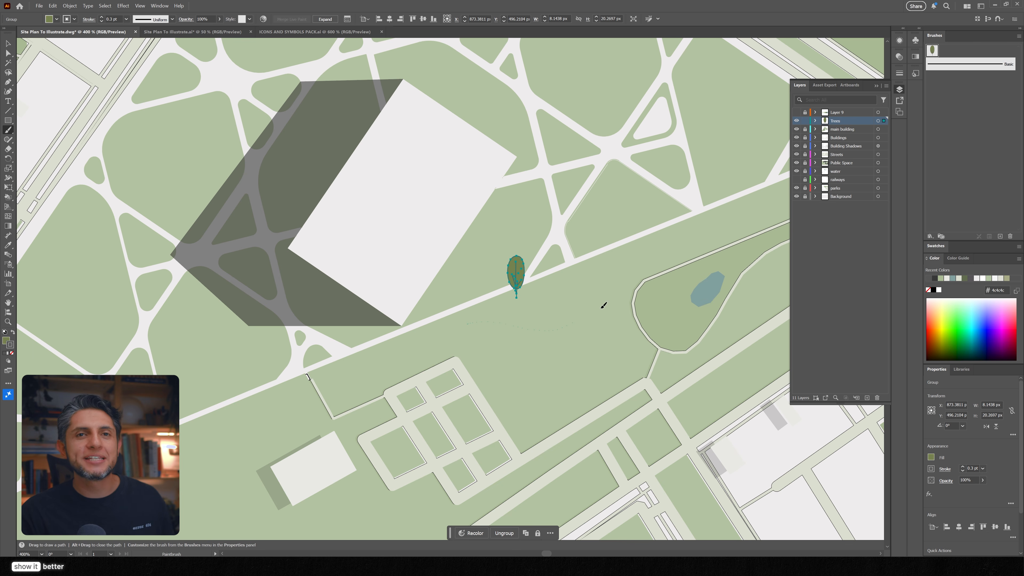
pyautogui.moveTo(584, 316); pyautogui.dragTo(641, 255)
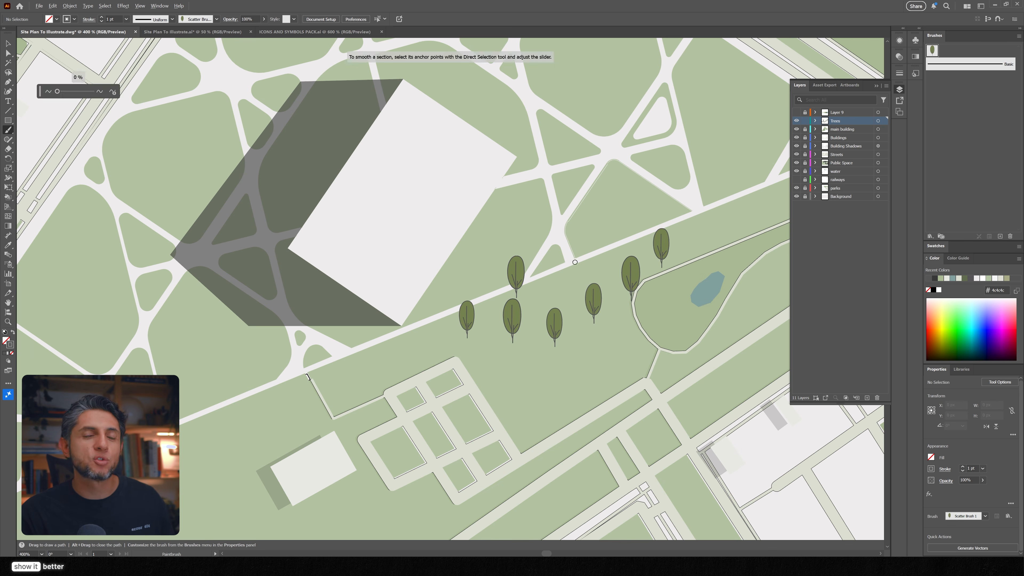
pyautogui.scroll(-3, 581, 258)
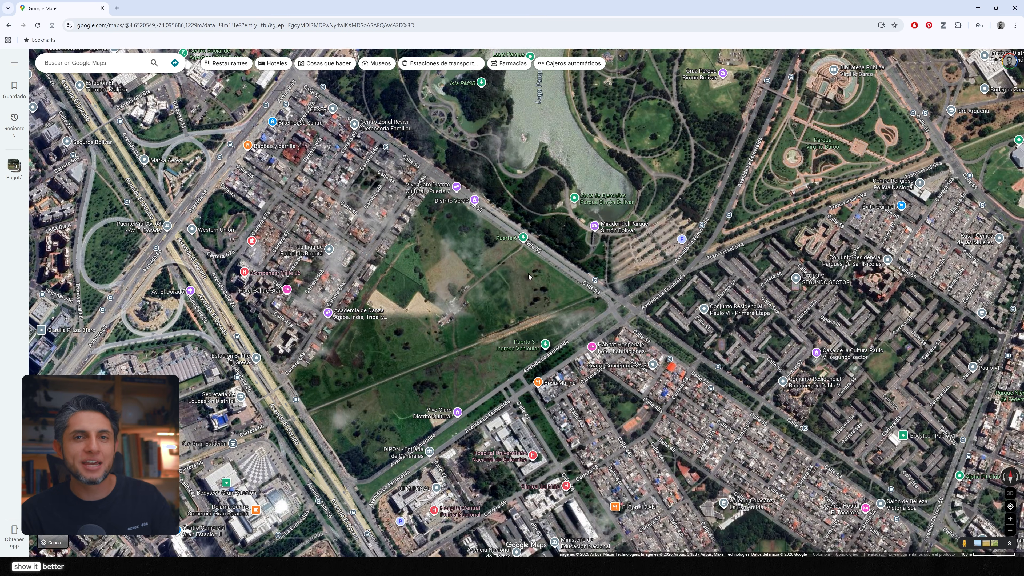
# Switch to Google Maps and examine the satellite view of the site and its surroundings as a tree reference.
pyautogui.scroll(2, 412, 288)
pyautogui.scroll(1, 494, 293)
pyautogui.scroll(-2, 494, 293)
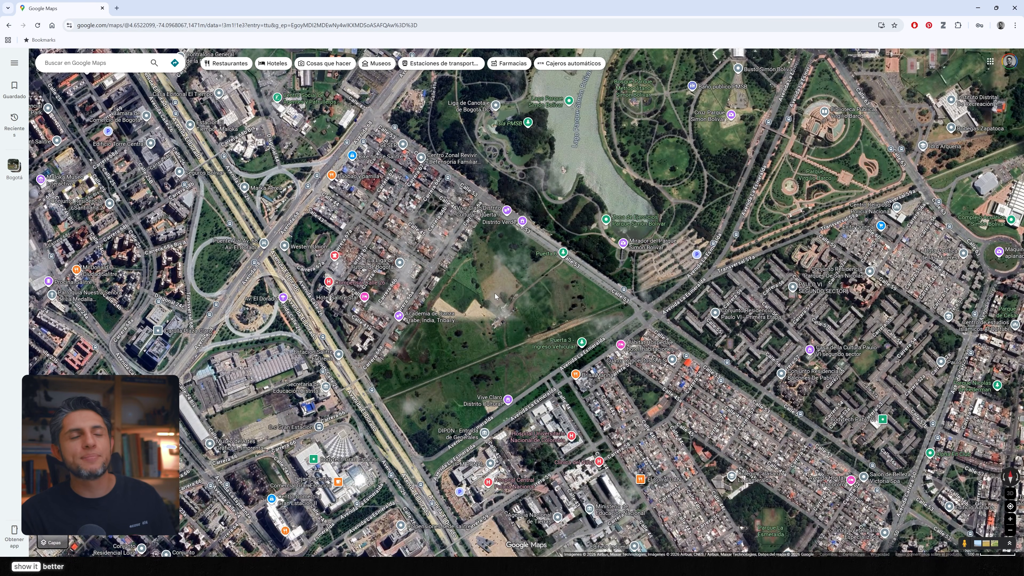
pyautogui.scroll(2, 619, 223)
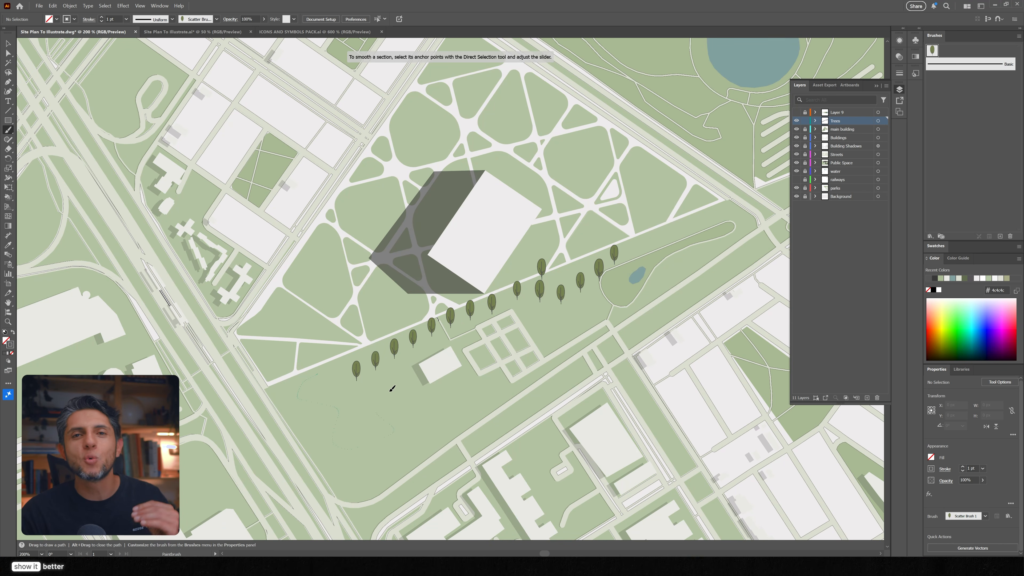
# Paint clusters of trees over the open green area south of the main building and around the grid-shaped plaza.
pyautogui.moveTo(390, 391); pyautogui.dragTo(392, 388)
pyautogui.moveTo(423, 414); pyautogui.dragTo(473, 387)
pyautogui.moveTo(551, 327); pyautogui.dragTo(534, 313)
pyautogui.click(526, 255)
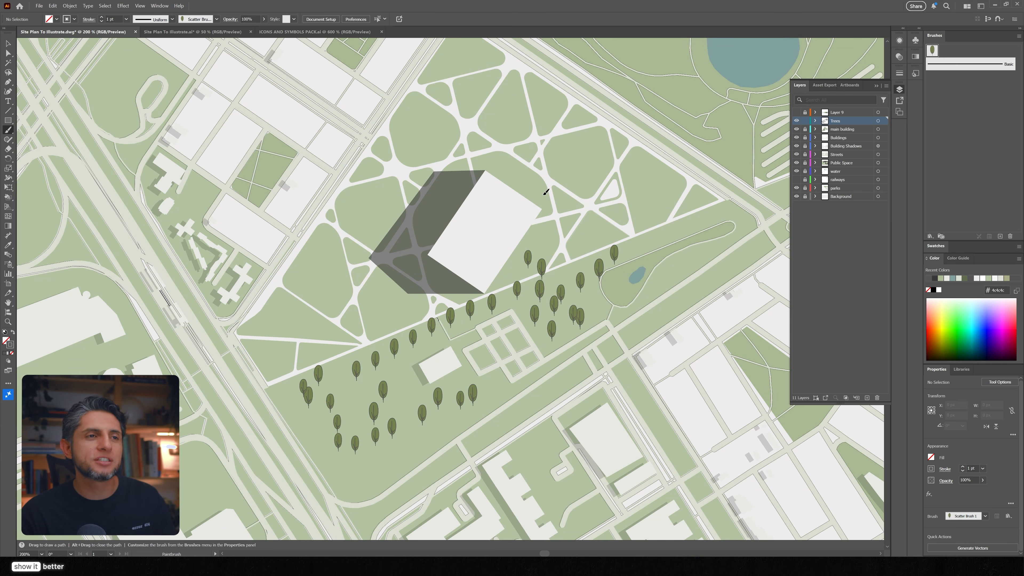
# Paint trees over the park plots north and west of the main building, including the triangular plots at the southwest corner.
pyautogui.moveTo(547, 193); pyautogui.dragTo(503, 165)
pyautogui.moveTo(450, 136); pyautogui.dragTo(432, 120)
pyautogui.moveTo(388, 198); pyautogui.dragTo(350, 215)
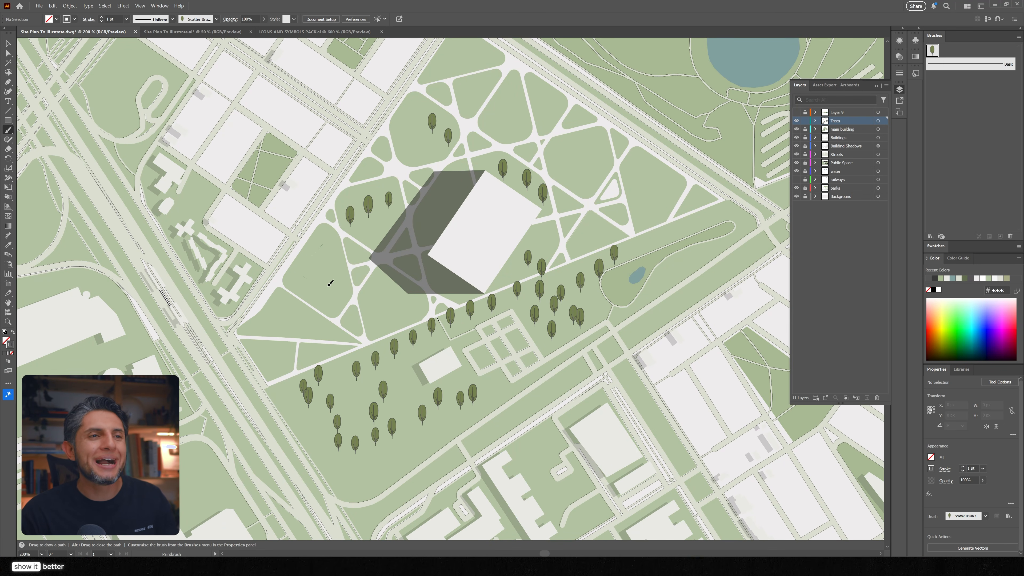
pyautogui.moveTo(330, 283); pyautogui.dragTo(325, 262)
pyautogui.moveTo(299, 318); pyautogui.dragTo(324, 332)
# Paint more trees around the small pond and along the park's northeastern edge.
pyautogui.scroll(-3, 397, 313)
pyautogui.scroll(2, 435, 284)
pyautogui.moveTo(540, 295)
pyautogui.mouseDown()
pyautogui.moveTo(570, 281)
pyautogui.moveTo(541, 325)
pyautogui.mouseUp()
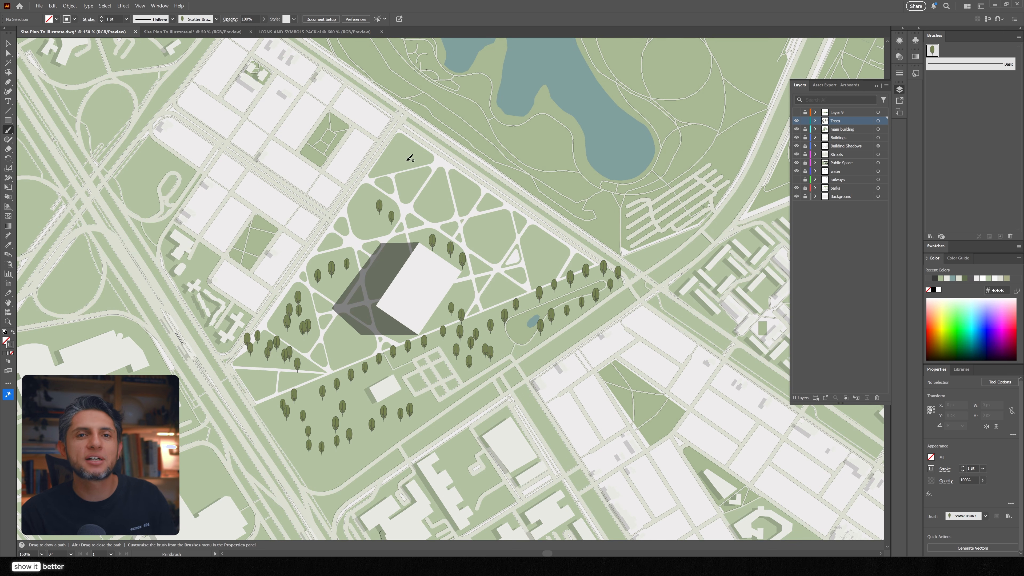
pyautogui.moveTo(492, 196); pyautogui.dragTo(589, 258)
pyautogui.scroll(-2, 588, 257)
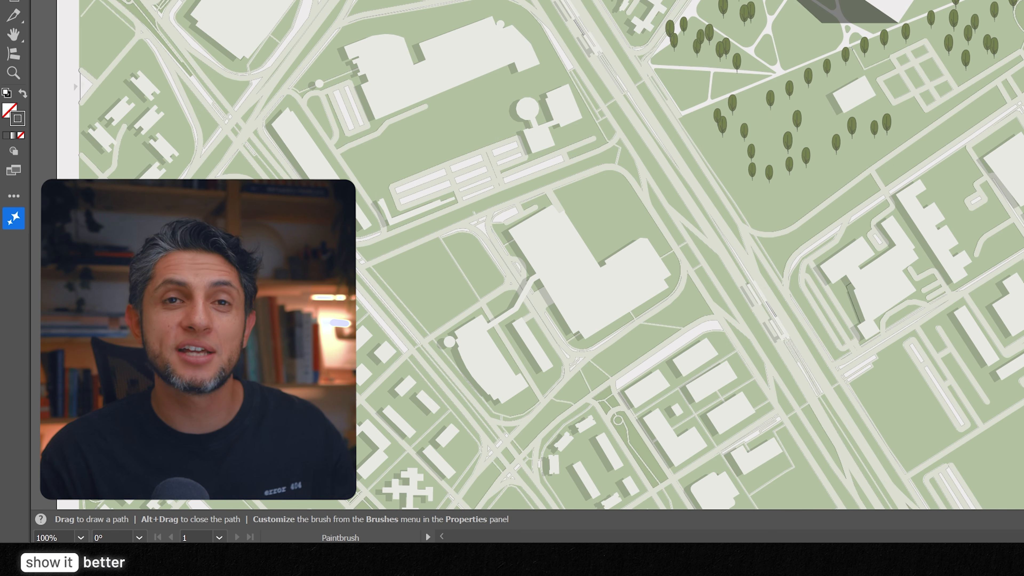
# Paint trees along the park's southeastern edge, in its open green area and beside the L-shaped building across the highway.
pyautogui.moveTo(998, 98); pyautogui.dragTo(789, 240)
pyautogui.moveTo(871, 159)
pyautogui.mouseDown()
pyautogui.moveTo(769, 202)
pyautogui.moveTo(709, 162)
pyautogui.mouseUp()
pyautogui.moveTo(678, 101); pyautogui.dragTo(674, 72)
pyautogui.moveTo(645, 232)
pyautogui.mouseDown()
pyautogui.moveTo(617, 188)
pyautogui.moveTo(597, 181)
pyautogui.mouseUp()
pyautogui.moveTo(551, 72); pyautogui.dragTo(502, 10)
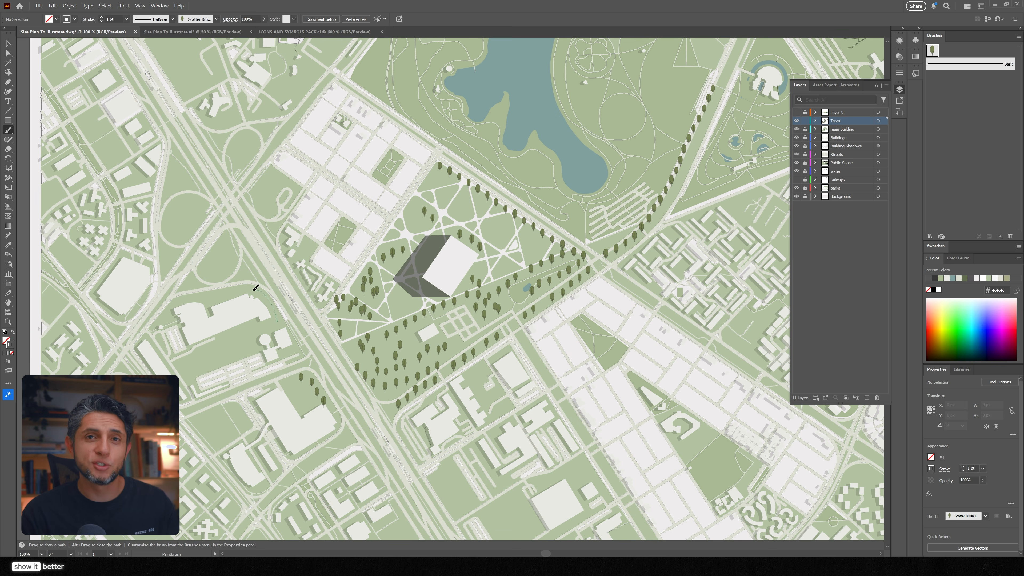
# Paint trees around the large building west of the highway, inside the interchange loops and in the plots east of the main building.
pyautogui.moveTo(256, 287); pyautogui.dragTo(195, 296)
pyautogui.moveTo(204, 253); pyautogui.dragTo(229, 245)
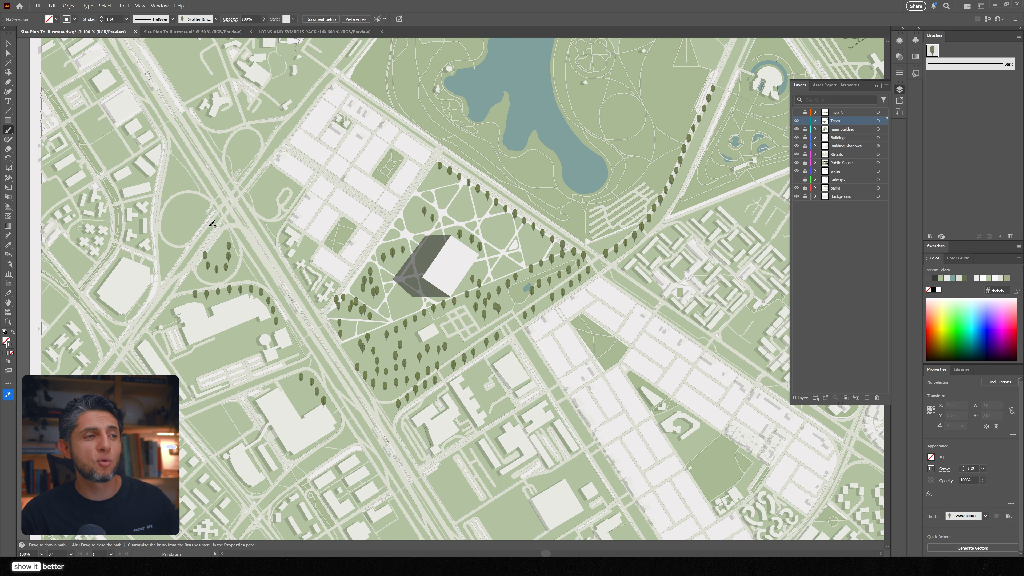
pyautogui.moveTo(186, 208); pyautogui.dragTo(204, 210)
pyautogui.moveTo(245, 145); pyautogui.dragTo(245, 148)
pyautogui.moveTo(272, 174)
pyautogui.mouseDown()
pyautogui.moveTo(263, 201)
pyautogui.moveTo(275, 181)
pyautogui.mouseUp()
pyautogui.moveTo(498, 222); pyautogui.dragTo(504, 230)
pyautogui.moveTo(531, 232); pyautogui.dragTo(534, 245)
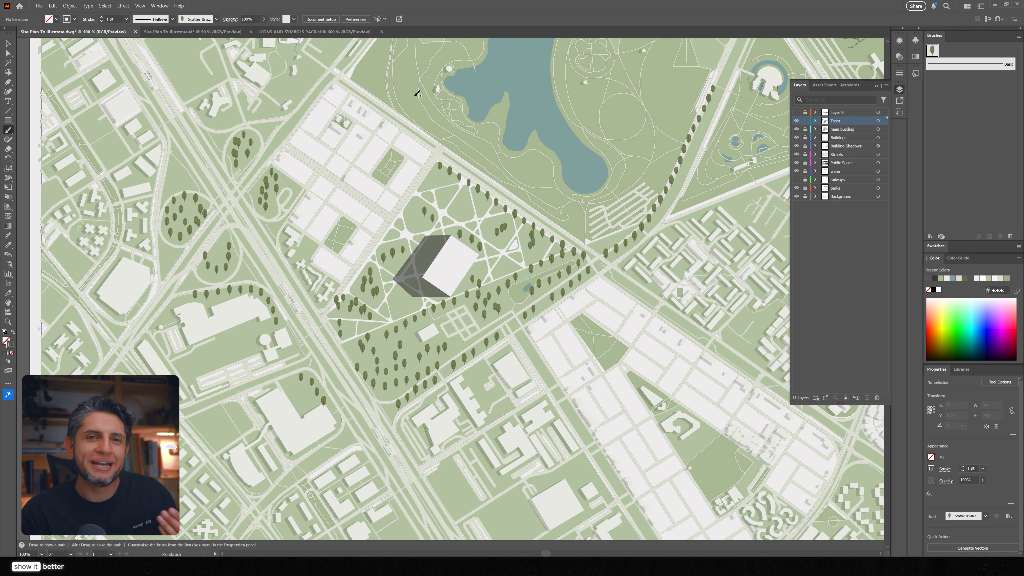
# Paint trees around both shores of the large lake and across the green areas of the northern park.
pyautogui.moveTo(565, 184); pyautogui.dragTo(559, 199)
pyautogui.moveTo(377, 95); pyautogui.dragTo(357, 83)
pyautogui.moveTo(641, 191)
pyautogui.mouseDown()
pyautogui.moveTo(658, 125)
pyautogui.moveTo(650, 162)
pyautogui.mouseUp()
pyautogui.scroll(-2, 477, 238)
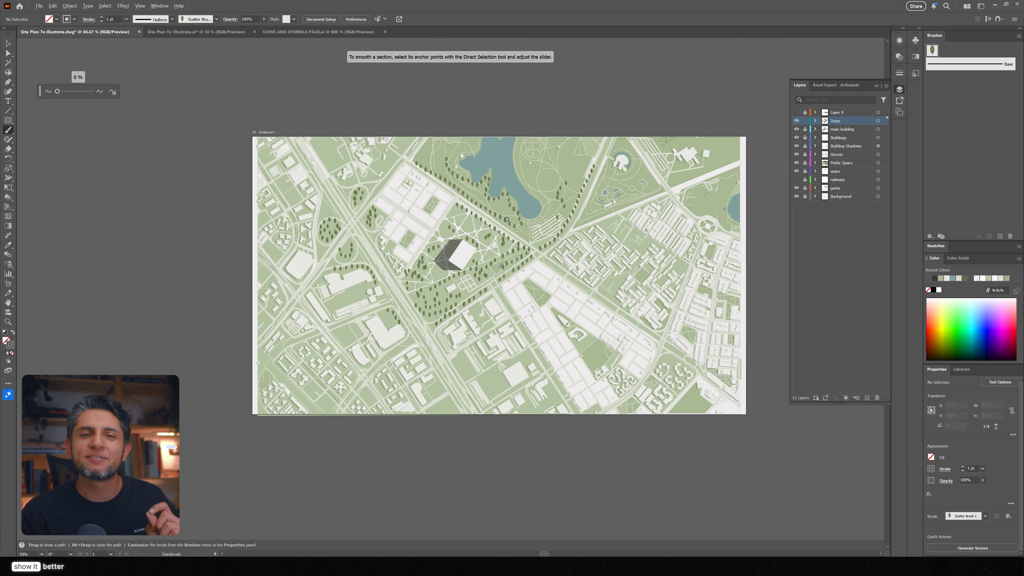
pyautogui.scroll(1, 509, 218)
pyautogui.moveTo(564, 210); pyautogui.dragTo(524, 146)
pyautogui.moveTo(547, 130); pyautogui.dragTo(546, 159)
pyautogui.moveTo(590, 132); pyautogui.dragTo(578, 157)
pyautogui.moveTo(475, 119)
pyautogui.mouseDown()
pyautogui.moveTo(398, 137)
pyautogui.moveTo(305, 203)
pyautogui.moveTo(304, 225)
pyautogui.mouseUp()
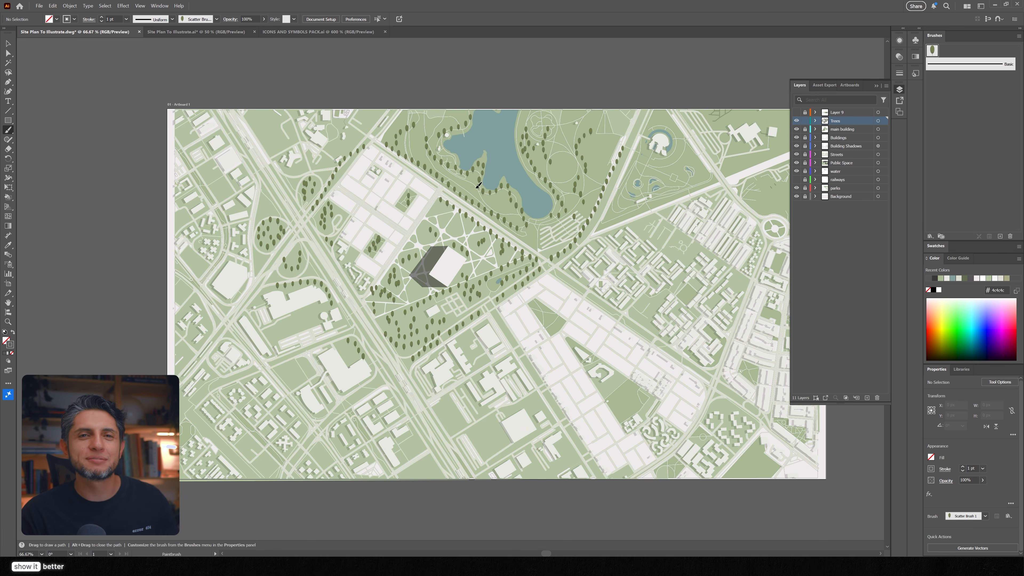
# Paint tree rows through the northwestern blocks, along the V-shaped district's southwestern street and the highway, and clusters in the southern plots.
pyautogui.moveTo(423, 221)
pyautogui.mouseDown()
pyautogui.moveTo(429, 230)
pyautogui.moveTo(379, 276)
pyautogui.moveTo(340, 188)
pyautogui.mouseUp()
pyautogui.moveTo(489, 302); pyautogui.dragTo(500, 319)
pyautogui.moveTo(609, 476); pyautogui.dragTo(609, 476)
pyautogui.moveTo(537, 402)
pyautogui.mouseDown()
pyautogui.moveTo(476, 430)
pyautogui.moveTo(444, 406)
pyautogui.mouseUp()
pyautogui.moveTo(448, 472); pyautogui.dragTo(387, 366)
pyautogui.moveTo(413, 437); pyautogui.dragTo(406, 452)
pyautogui.moveTo(434, 468); pyautogui.dragTo(402, 471)
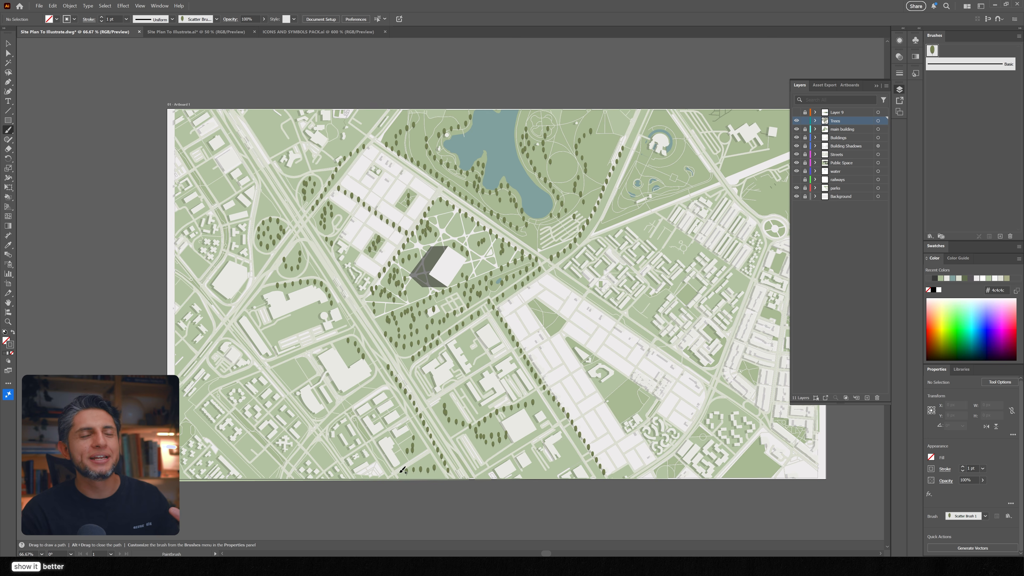
# Paint trees along the V-shaped district's northeastern street, in the surrounding neighbourhoods, the triangular northeastern park and east of the lake.
pyautogui.moveTo(284, 365); pyautogui.dragTo(312, 374)
pyautogui.moveTo(563, 267); pyautogui.dragTo(707, 366)
pyautogui.moveTo(648, 296); pyautogui.dragTo(654, 312)
pyautogui.moveTo(685, 251)
pyautogui.mouseDown()
pyautogui.moveTo(632, 226)
pyautogui.moveTo(666, 203)
pyautogui.mouseUp()
pyautogui.moveTo(591, 131)
pyautogui.mouseDown()
pyautogui.moveTo(599, 155)
pyautogui.moveTo(556, 177)
pyautogui.moveTo(540, 160)
pyautogui.mouseUp()
pyautogui.moveTo(560, 124)
pyautogui.mouseDown()
pyautogui.moveTo(568, 150)
pyautogui.moveTo(528, 139)
pyautogui.mouseUp()
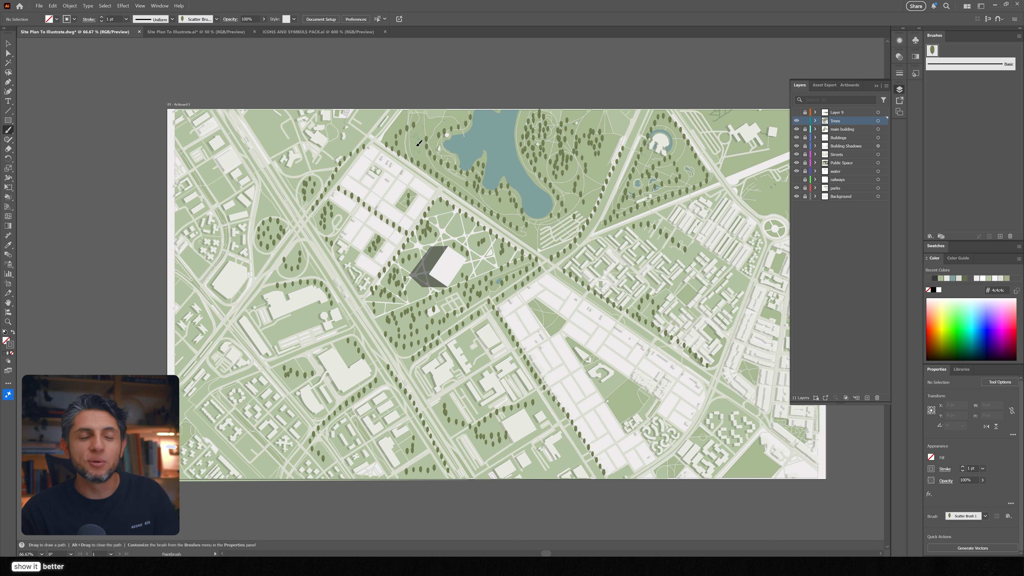
# Hide and show the Trees layer to compare the map with and without trees.
pyautogui.click(796, 121)
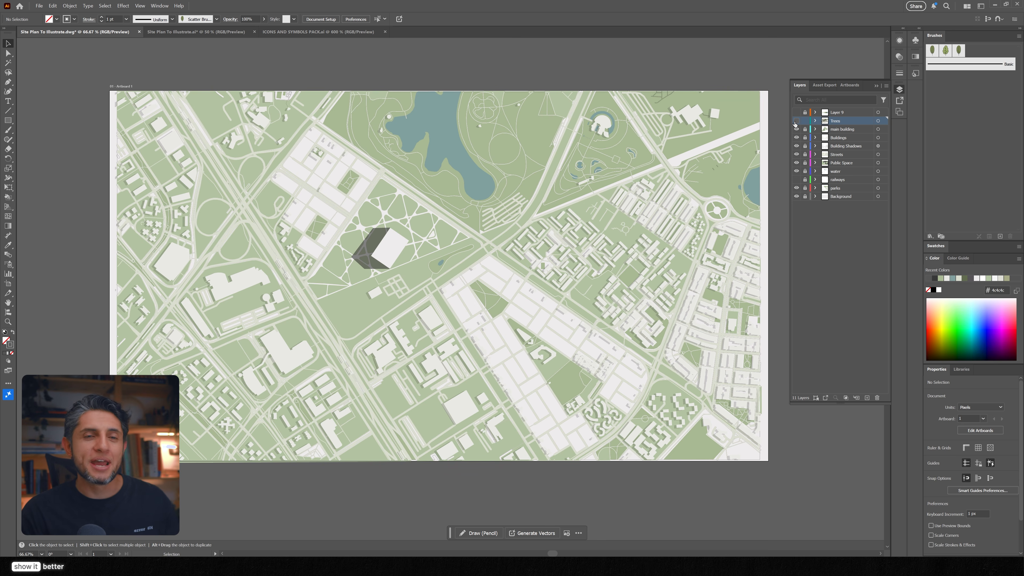
pyautogui.click(796, 122)
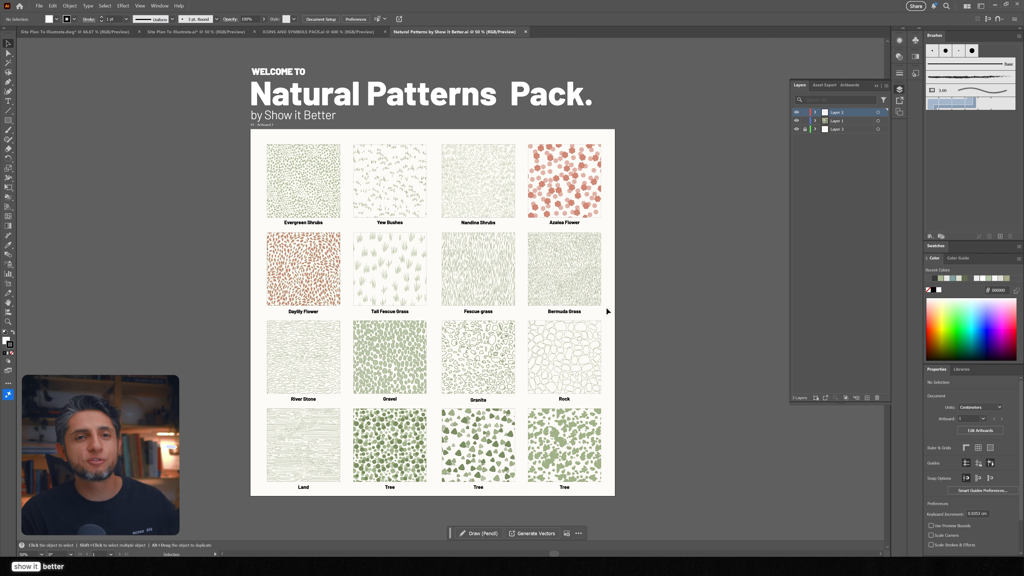
# Copy the Bermuda Grass swatch from the Natural Patterns file into the site plan and place it beside the artboard.
pyautogui.click(573, 265)
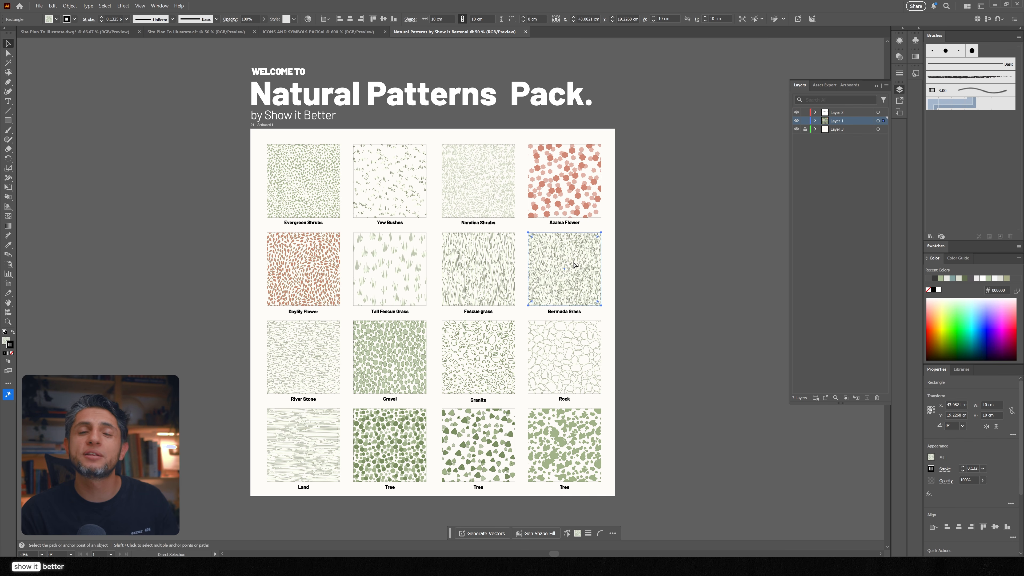
pyautogui.click(112, 32)
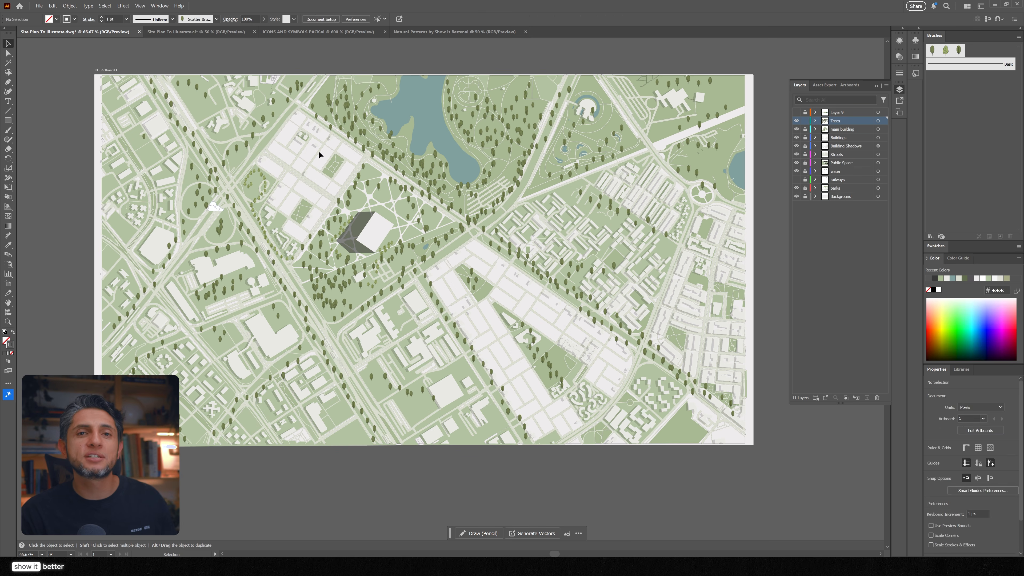
pyautogui.hotkey('ctrl', '-')
pyautogui.hotkey('ctrl', 'v')
pyautogui.moveTo(458, 293); pyautogui.dragTo(744, 227)
pyautogui.scroll(5, 744, 227)
pyautogui.scroll(-8, 604, 299)
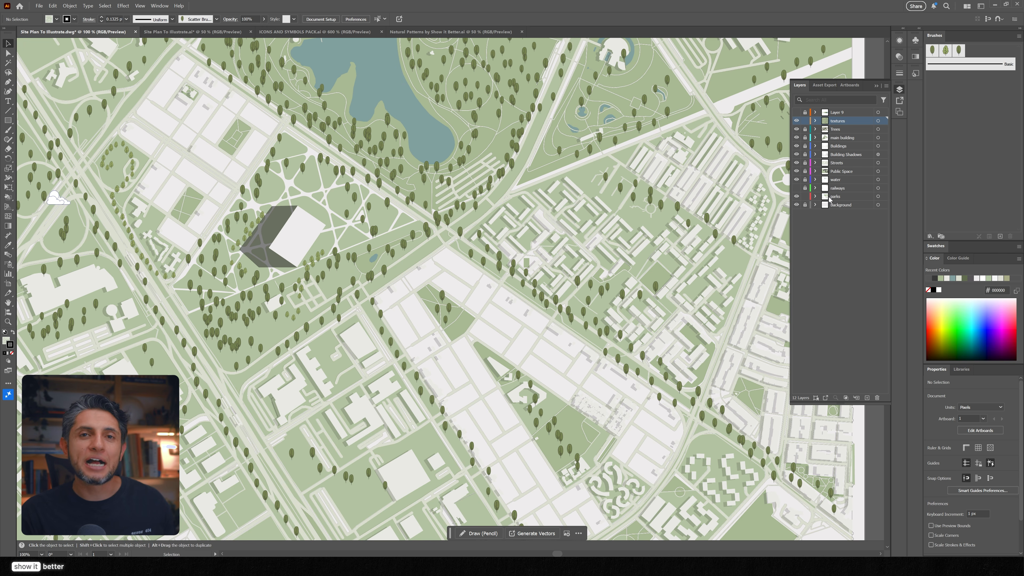
# Duplicate the parks layer and rename the copy Pattern.
pyautogui.click(833, 197)
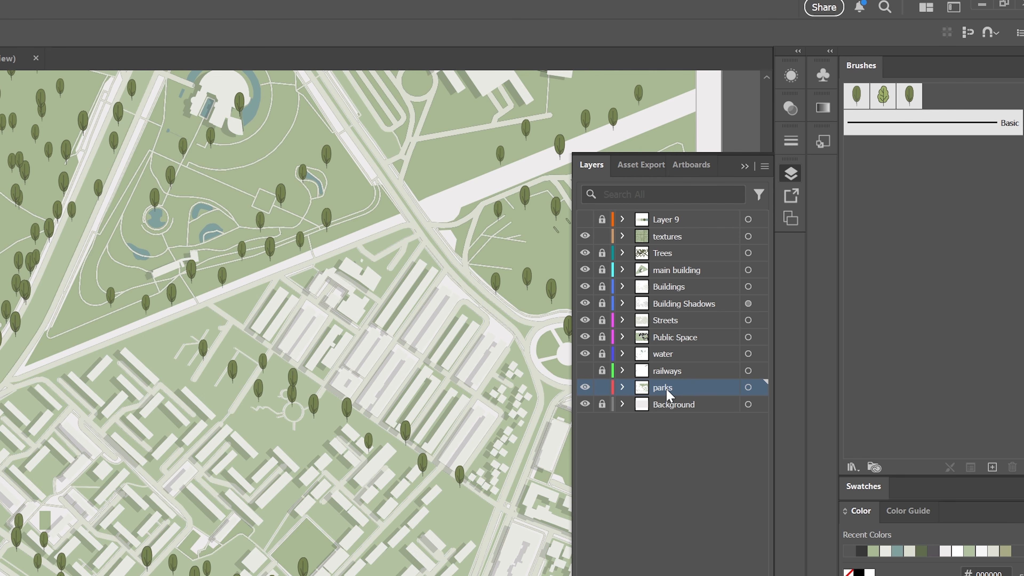
pyautogui.moveTo(671, 388); pyautogui.dragTo(673, 379)
pyautogui.doubleClick(684, 388)
pyautogui.write('Pattern')
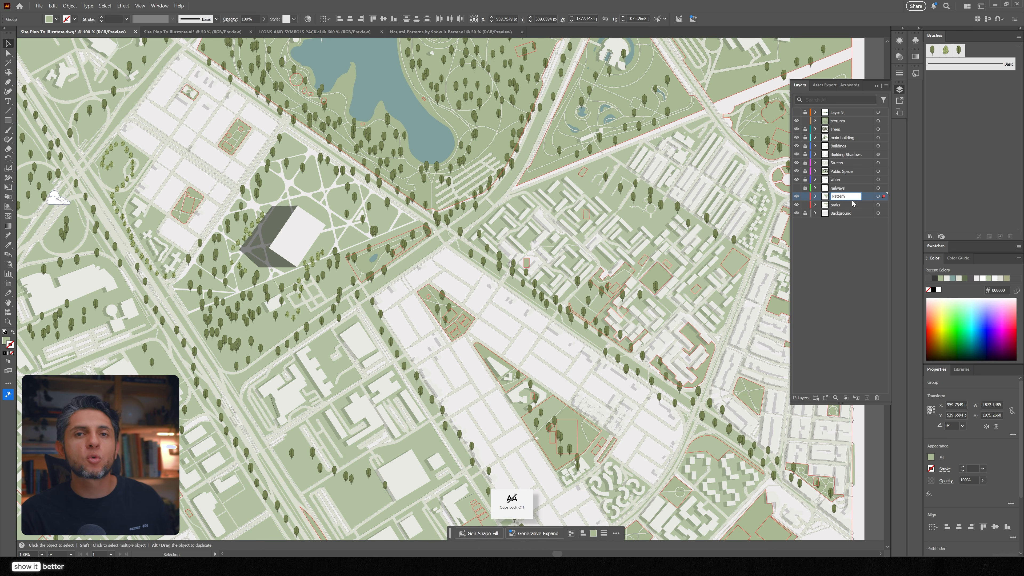
pyautogui.press('Return')
# Select all artwork on the Pattern layer and apply the grass swatch's fill to it with the Eyedropper.
pyautogui.scroll(-1, 452, 247)
pyautogui.moveTo(633, 222); pyautogui.dragTo(459, 285)
pyautogui.scroll(1, 590, 226)
pyautogui.scroll(1, 700, 214)
pyautogui.scroll(1, 700, 216)
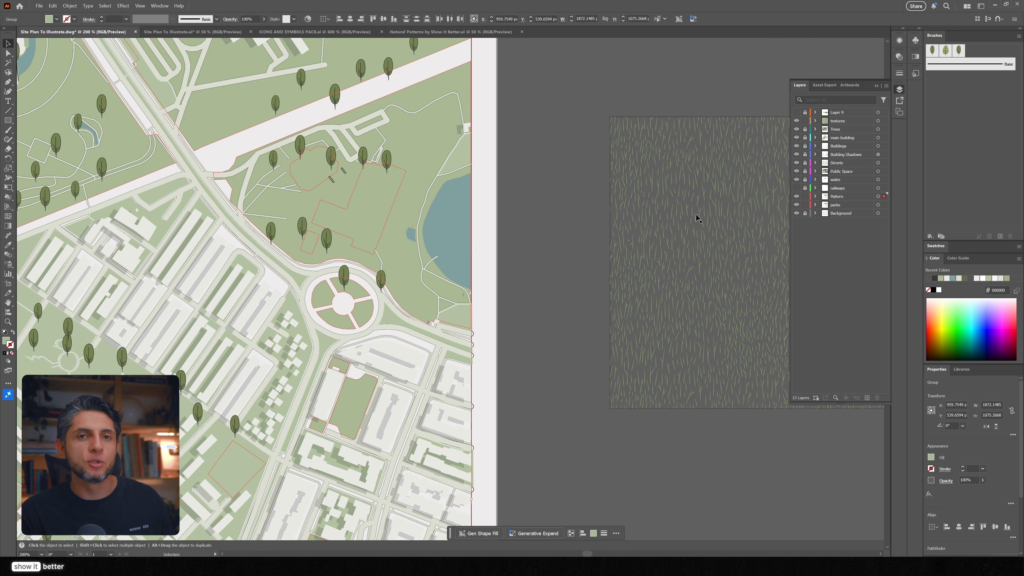
pyautogui.click(879, 196)
pyautogui.press('i')
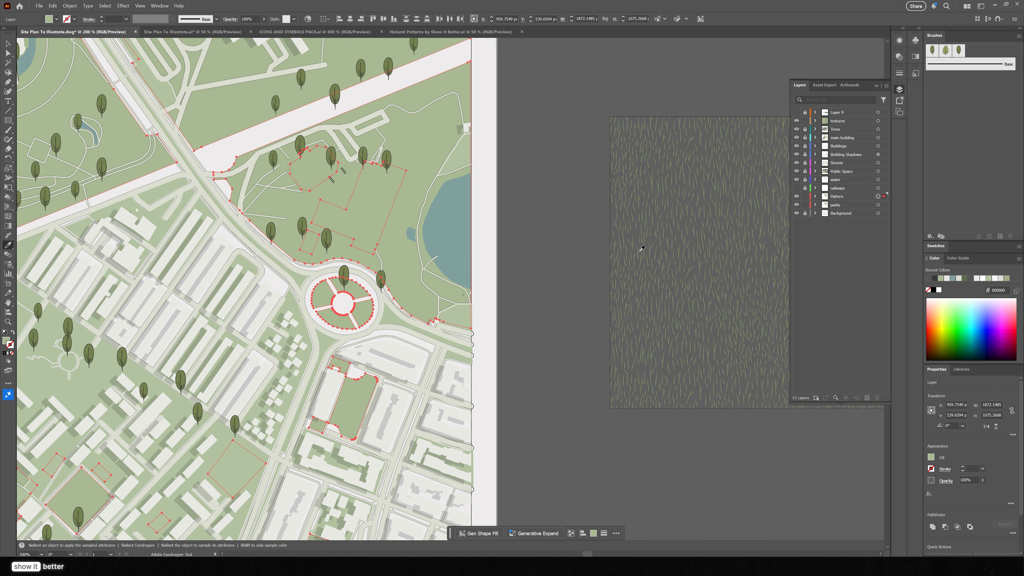
pyautogui.click(639, 252)
# Scale only the grass pattern inside the selected parks uniformly to 30%, with Transform Objects off and Transform Patterns on.
pyautogui.scroll(-3, 560, 245)
pyautogui.scroll(4, 343, 178)
pyautogui.rightClick(386, 210)
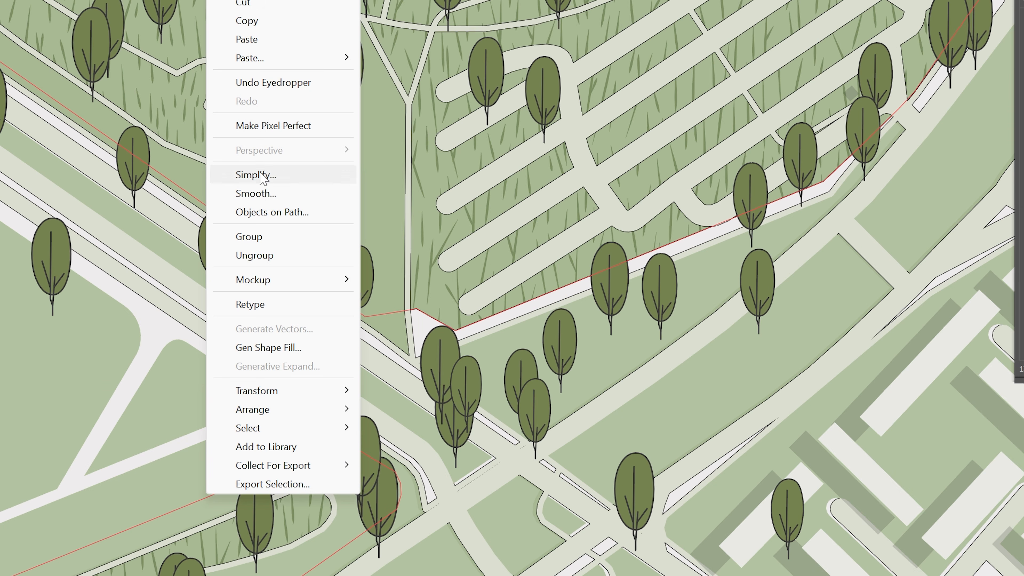
pyautogui.moveTo(285, 403)
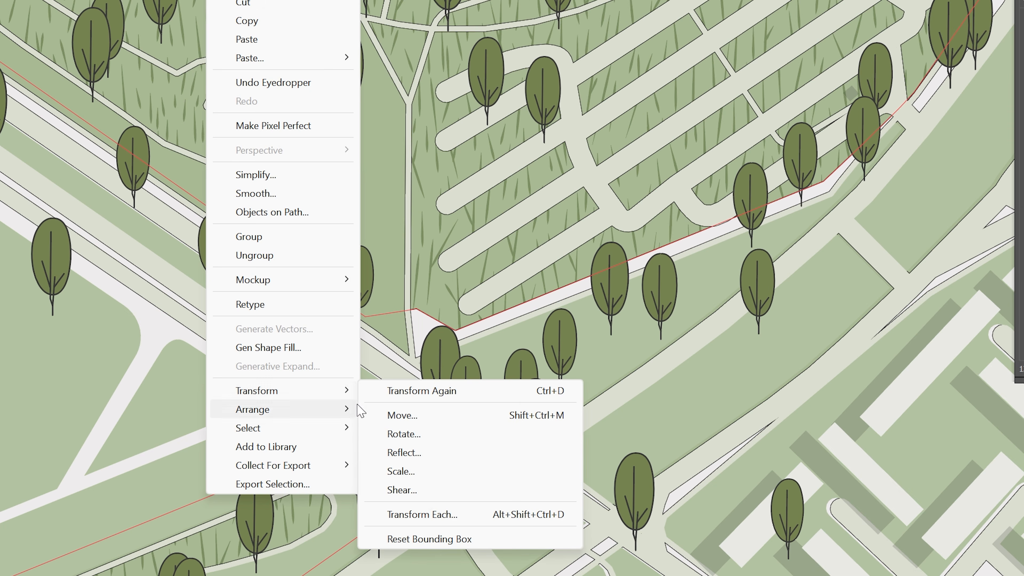
pyautogui.click(409, 470)
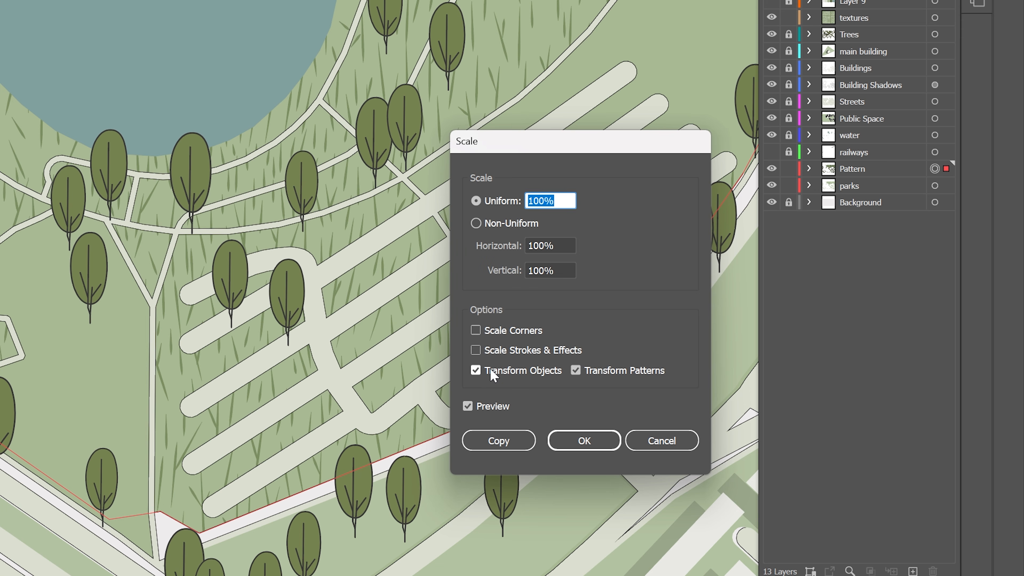
pyautogui.click(661, 299)
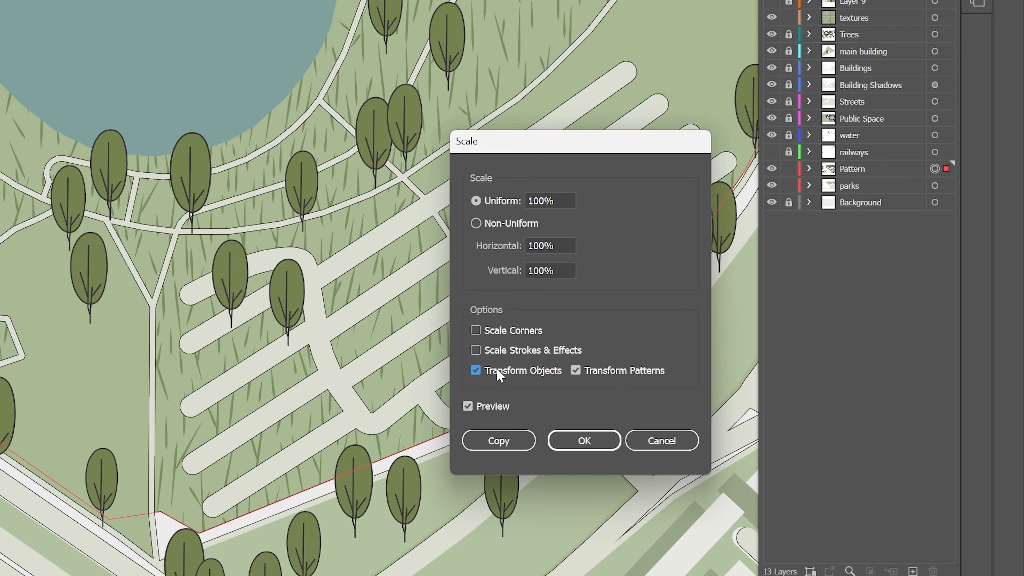
pyautogui.click(543, 203)
pyautogui.press('Tab')
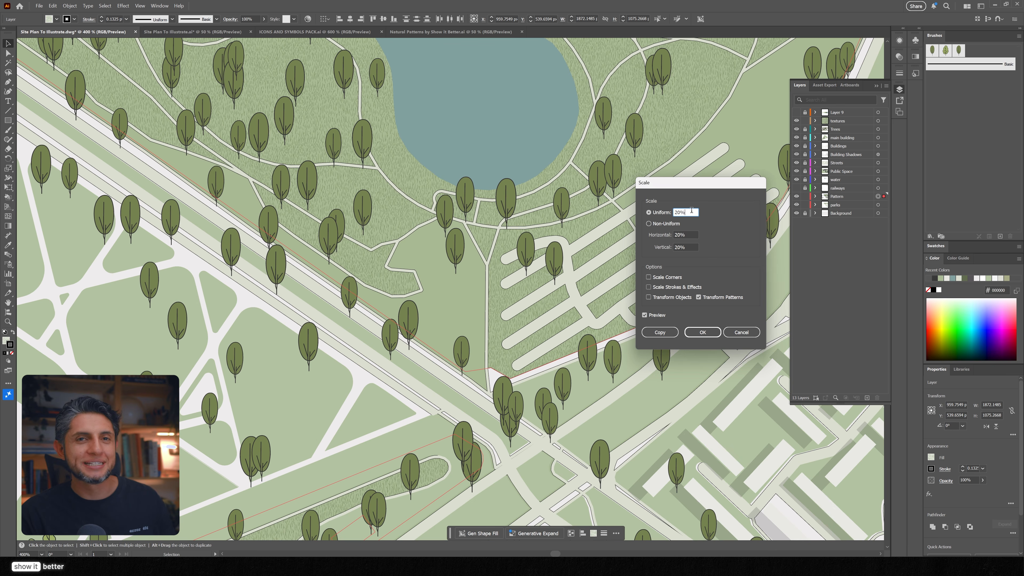
pyautogui.write('30')
pyautogui.press('Tab')
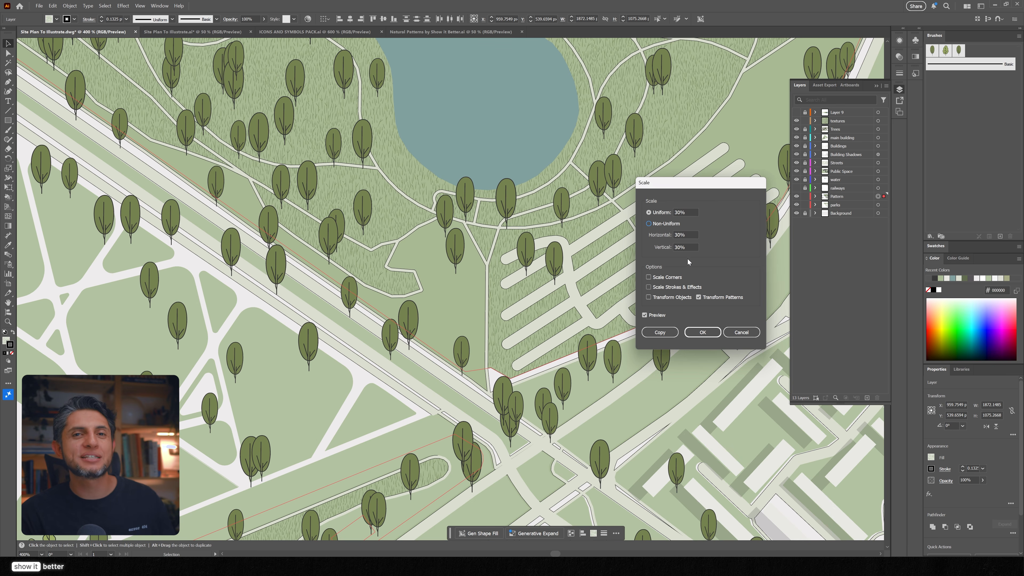
pyautogui.click(702, 332)
# Apply the grass swatch's fill to the Live Paint groups on the Patterns layer with the Eyedropper.
pyautogui.scroll(8, 541, 219)
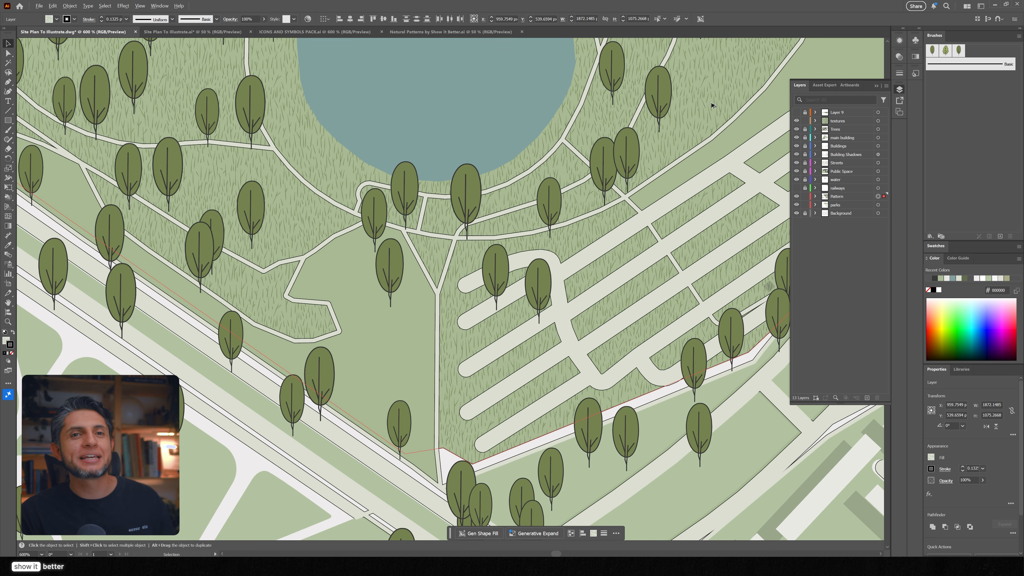
pyautogui.hotkey('ctrl', '0')
pyautogui.scroll(6, 565, 246)
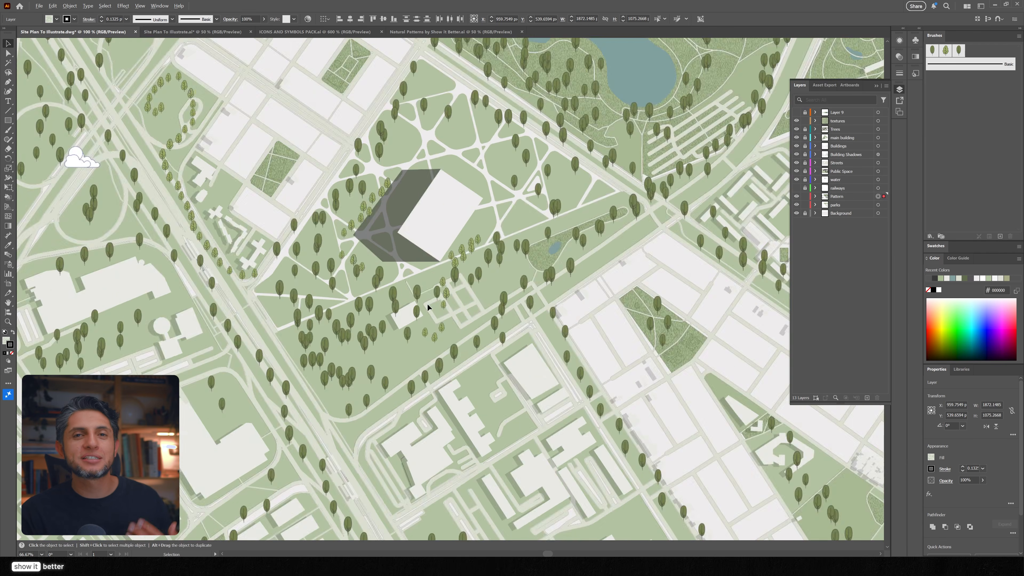
pyautogui.scroll(-8, 606, 223)
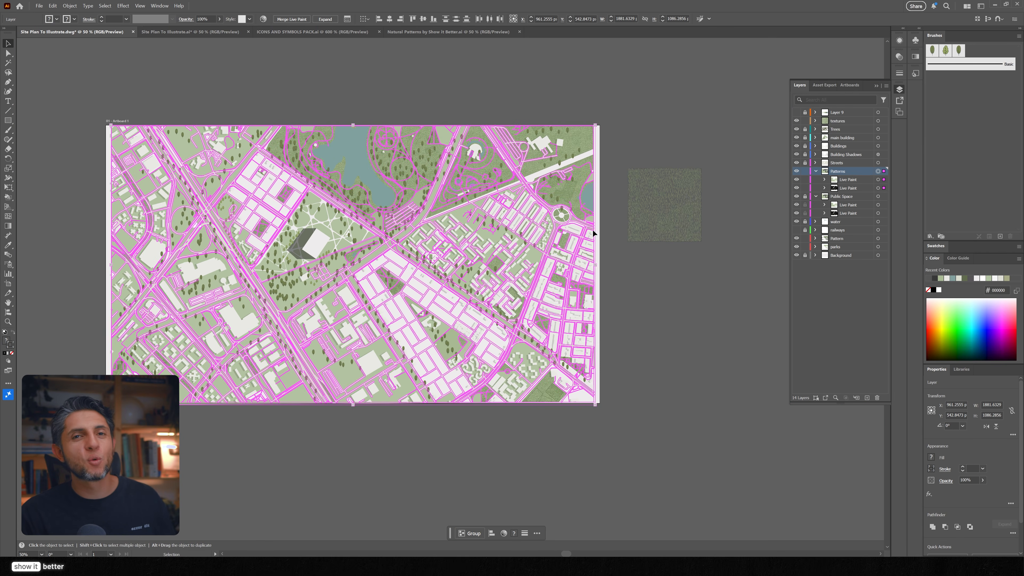
pyautogui.scroll(5, 593, 233)
pyautogui.scroll(-4, 577, 232)
pyautogui.scroll(2, 559, 229)
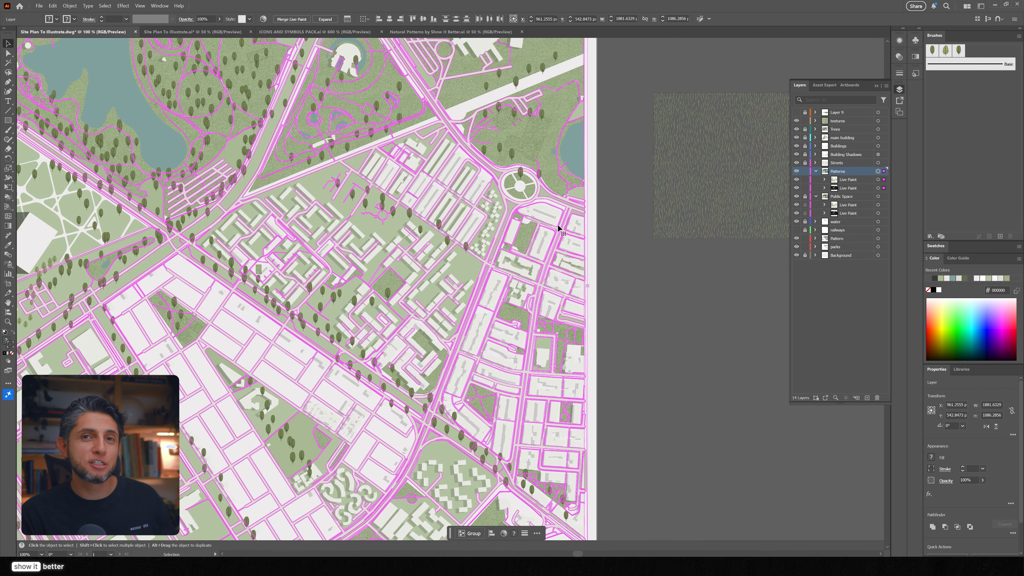
pyautogui.press('i')
pyautogui.click(672, 198)
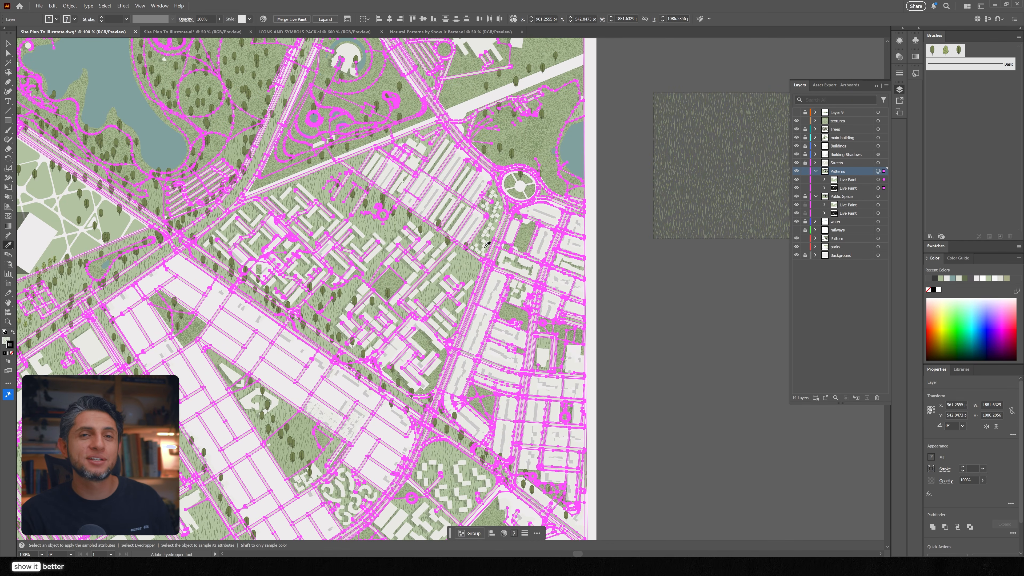
# Examine the grass pattern across the whole map and up close around the small pond.
pyautogui.scroll(3, 462, 268)
pyautogui.scroll(-2, 460, 263)
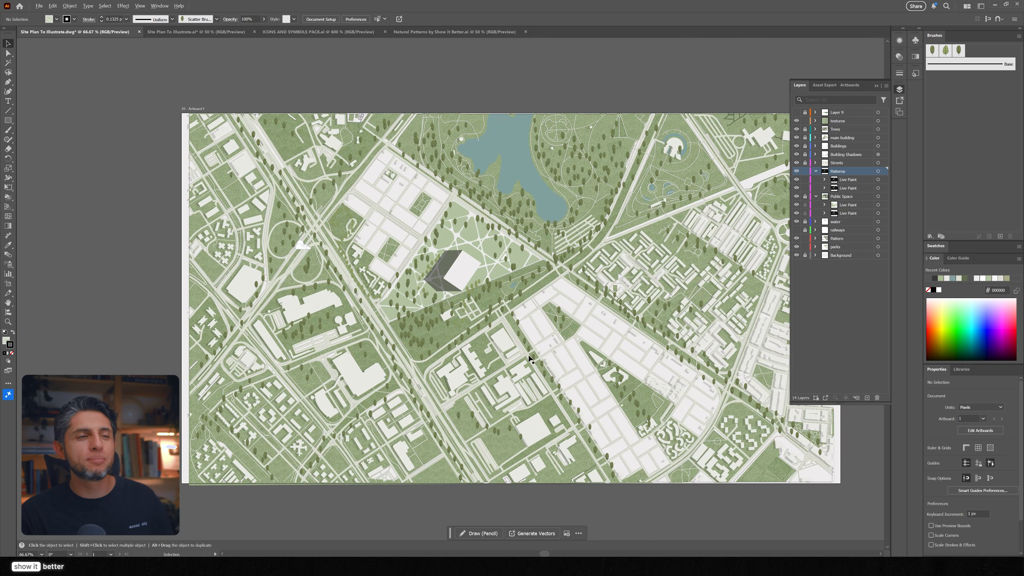
pyautogui.scroll(5, 504, 287)
pyautogui.scroll(6, 502, 287)
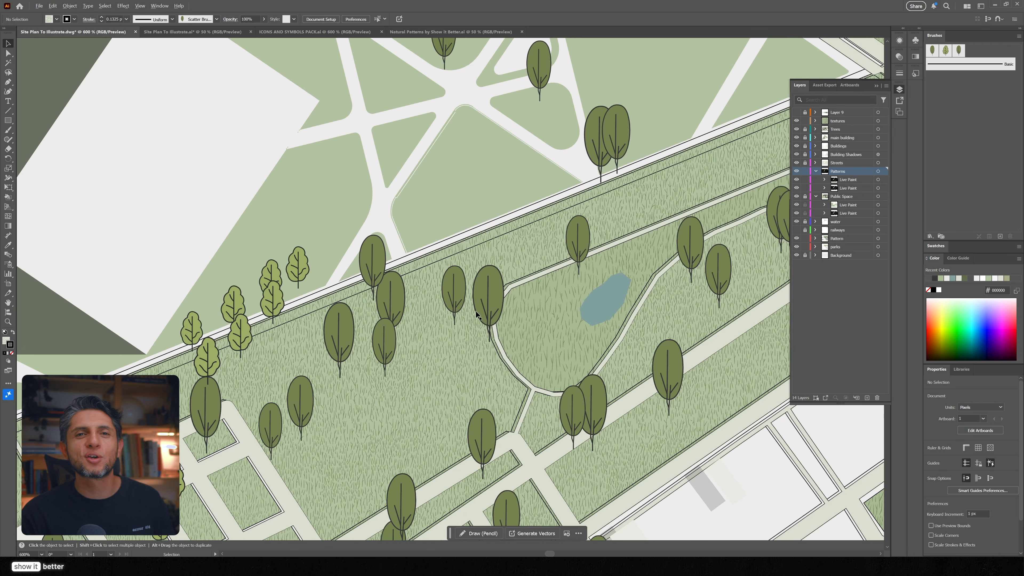
pyautogui.scroll(-1, 439, 344)
pyautogui.scroll(-3, 470, 339)
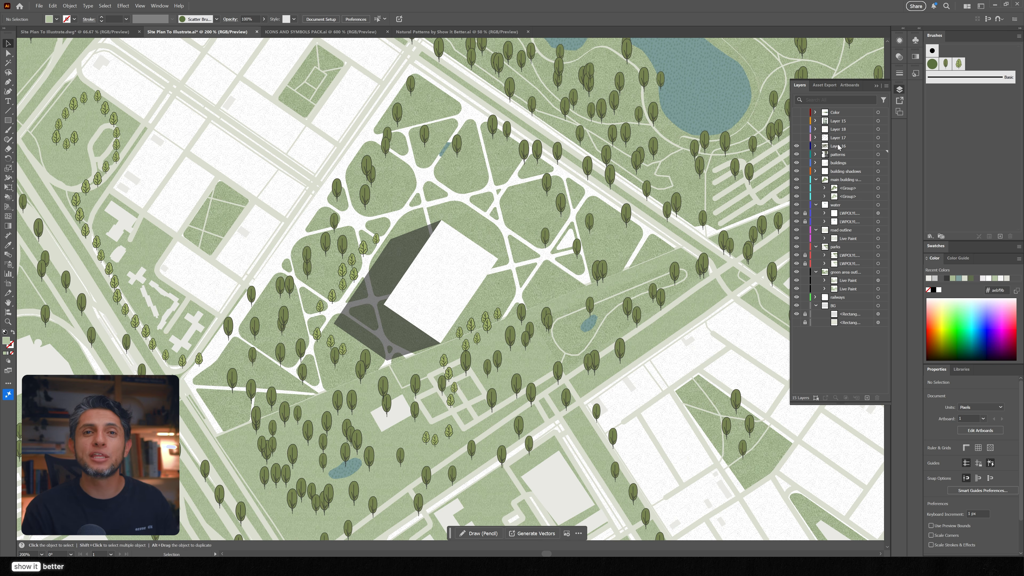
# Show the place labels on Layer 17 in the Site Plan To Illustrate.ai file and bring the whole map into view.
pyautogui.click(796, 137)
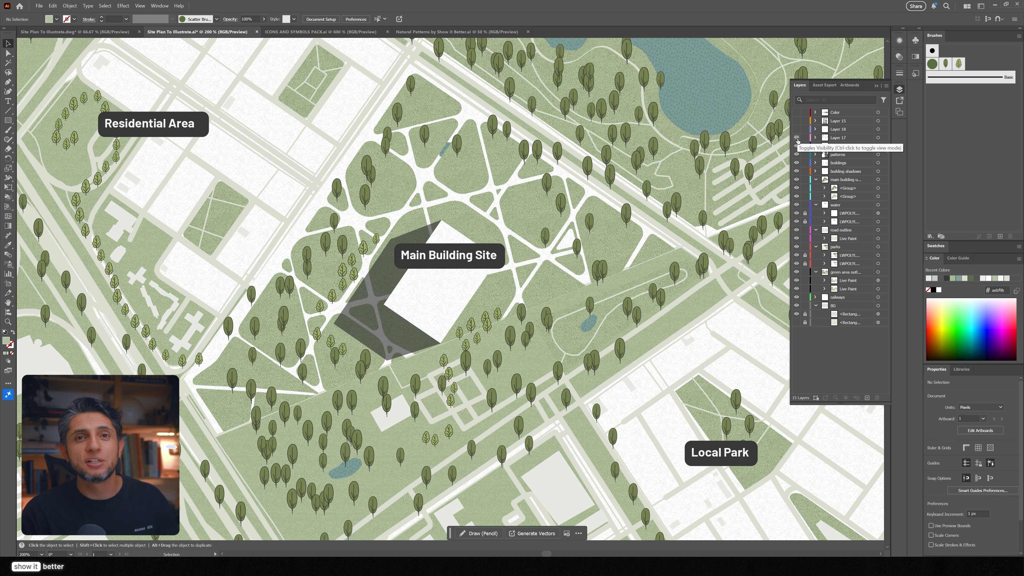
pyautogui.hotkey('ctrl', '-')
pyautogui.hotkey('ctrl', '-')
pyautogui.hotkey('ctrl', '-')
pyautogui.moveTo(536, 240); pyautogui.dragTo(423, 282)
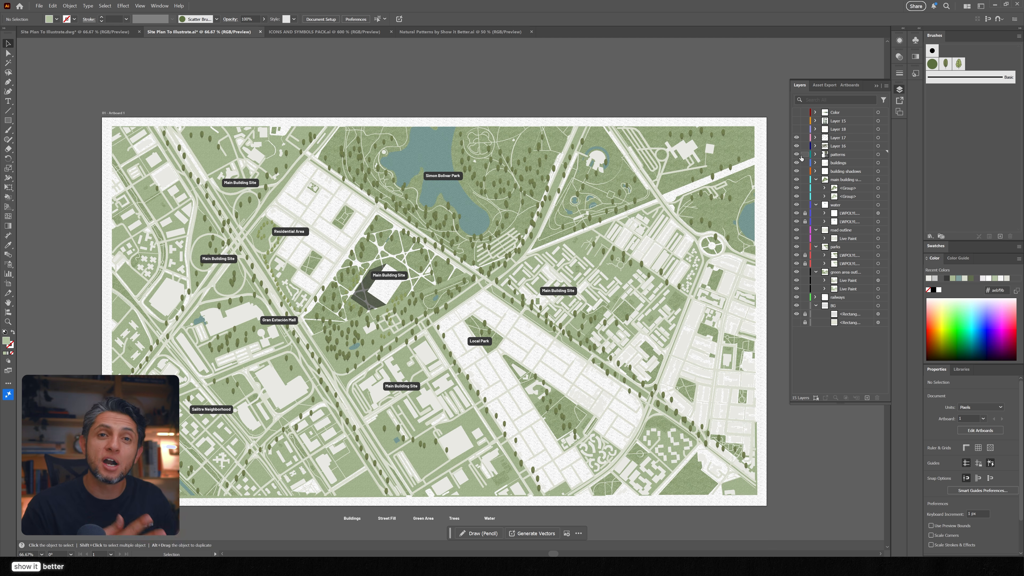
# Show the orange route on Layer 18 and examine its course past the main building.
pyautogui.click(796, 137)
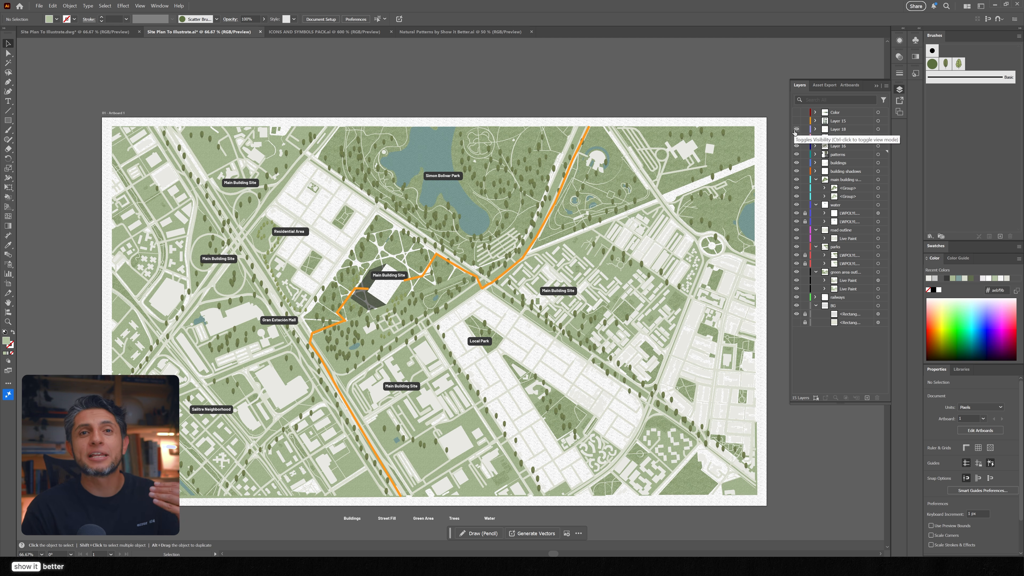
pyautogui.scroll(3, 384, 292)
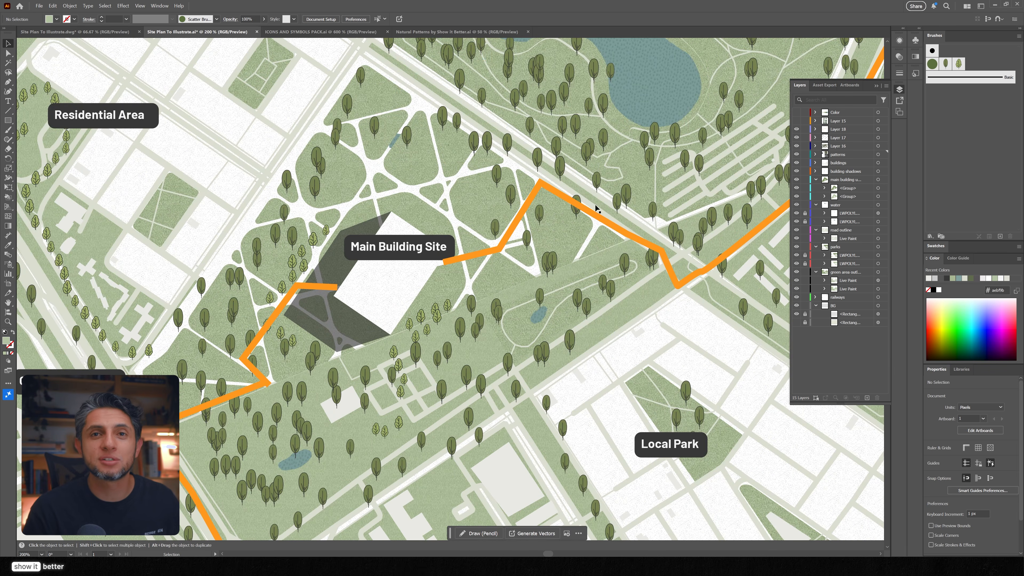
pyautogui.scroll(-3, 596, 209)
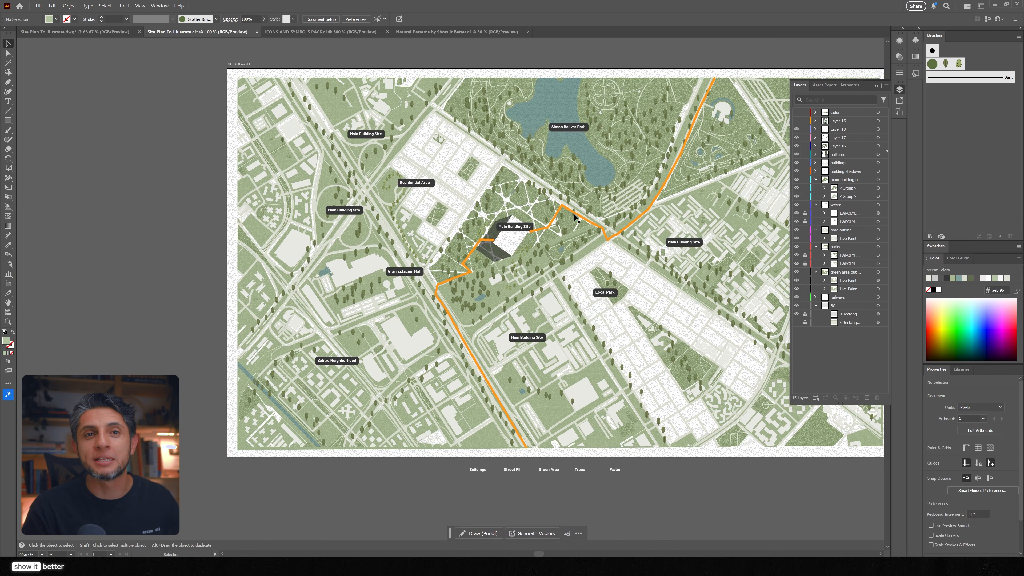
# Compare the whole map with and without the orange route on Layer 18.
pyautogui.moveTo(625, 211); pyautogui.dragTo(560, 221)
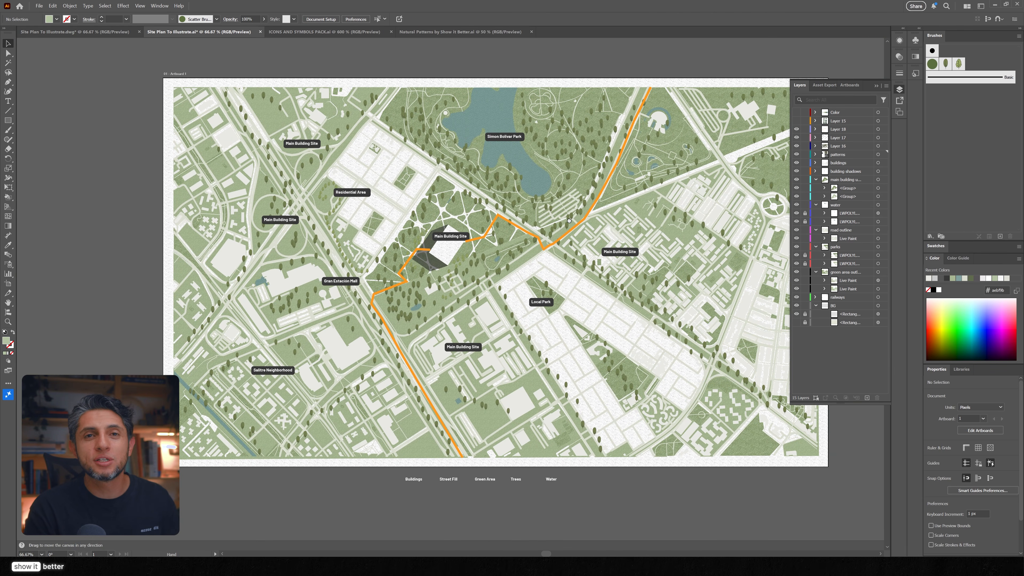
pyautogui.click(797, 130)
pyautogui.click(797, 131)
pyautogui.moveTo(617, 225); pyautogui.dragTo(592, 245)
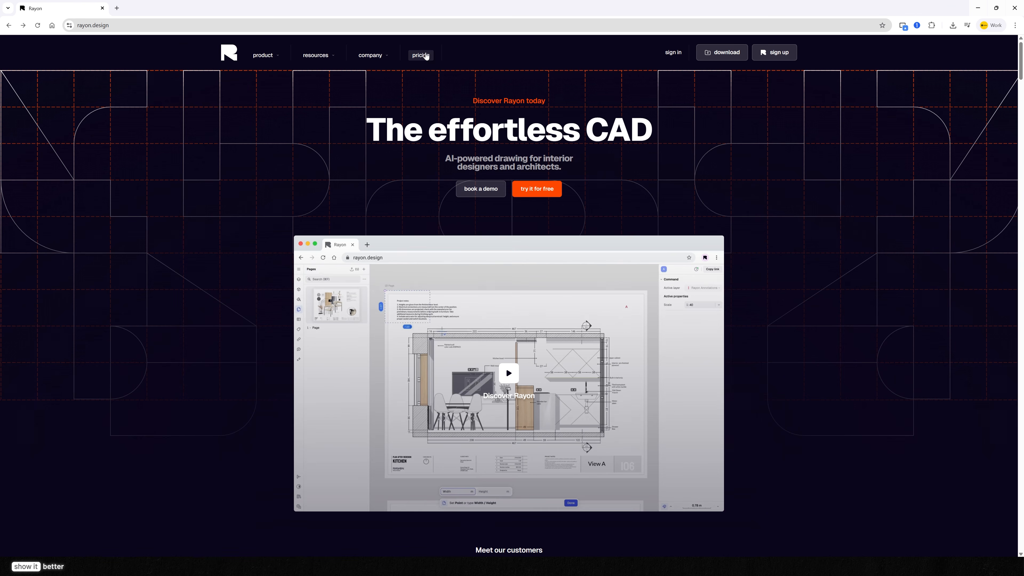
# Switch to Rayon in the browser and create a new blank model without a template.
pyautogui.click(421, 55)
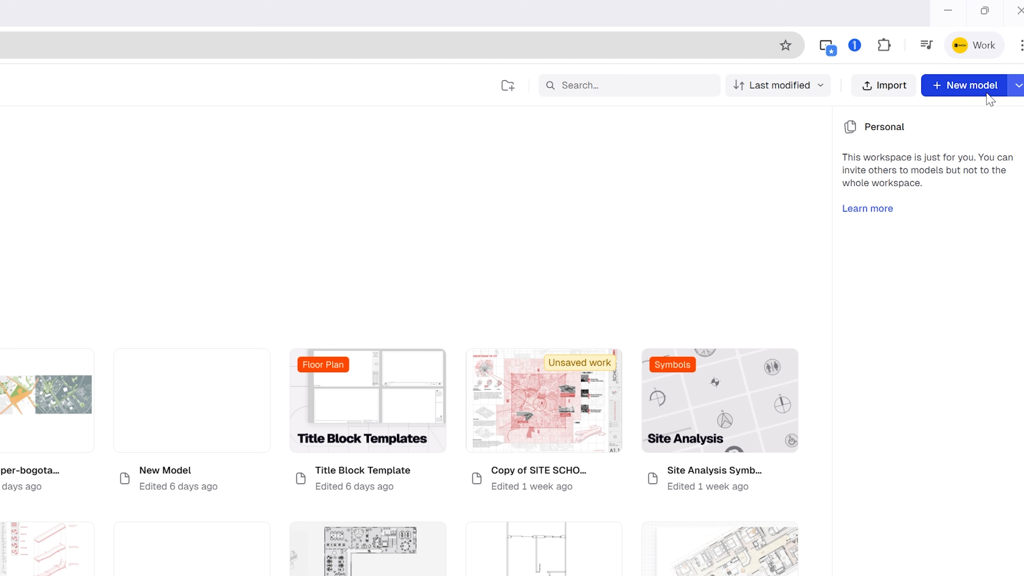
pyautogui.click(972, 89)
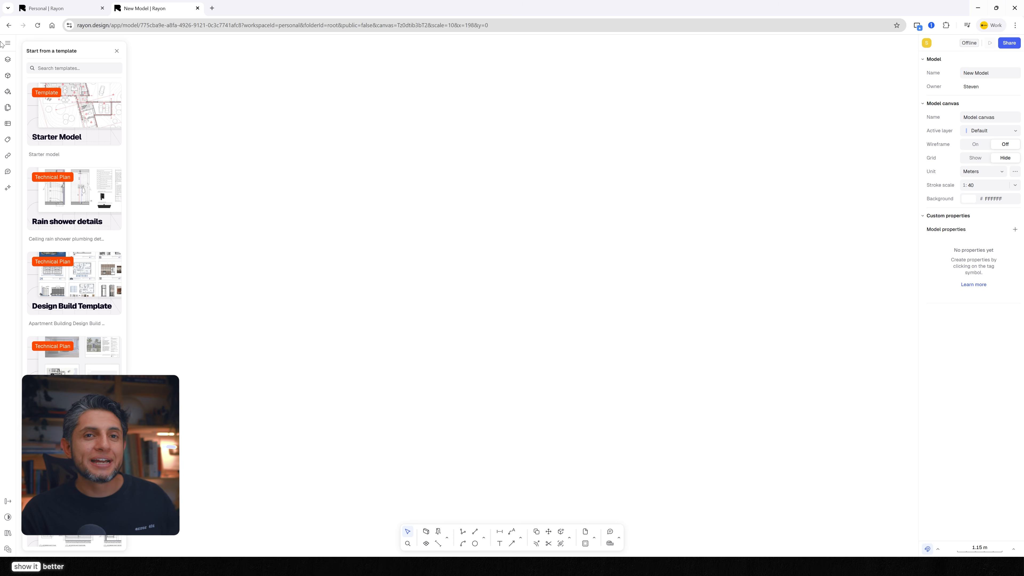
pyautogui.click(117, 51)
# Import Site Plan To Illustrate.dwg without hidden layers, empty layers or blocks that have no instance.
pyautogui.click(8, 43)
pyautogui.moveTo(60, 96)
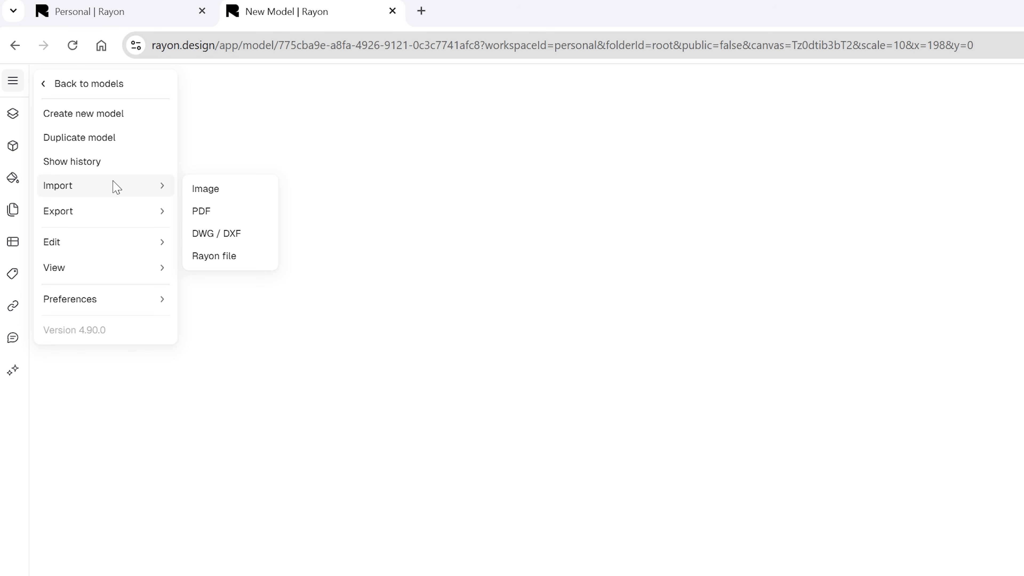
pyautogui.click(242, 233)
pyautogui.click(309, 142)
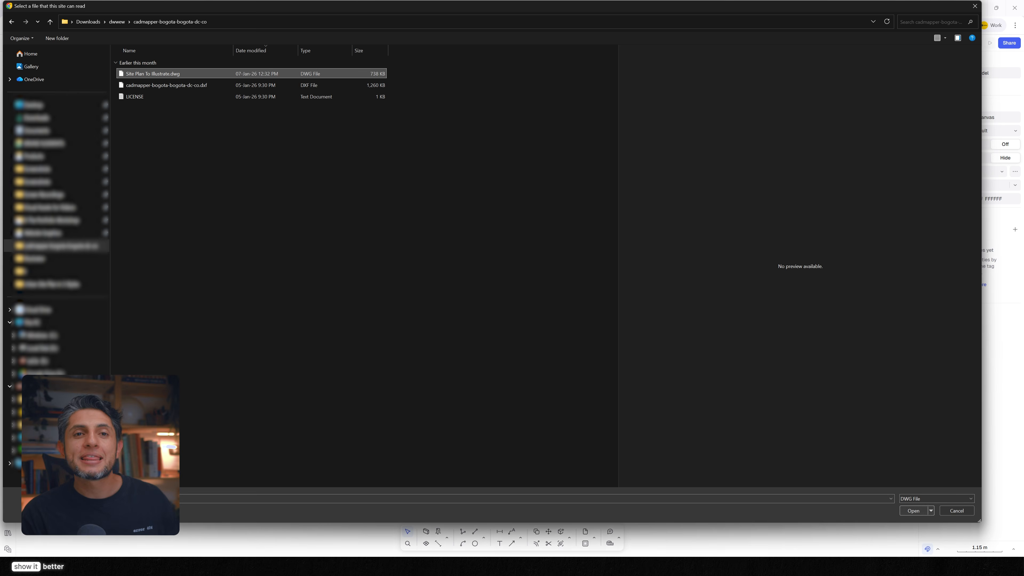
pyautogui.click(910, 509)
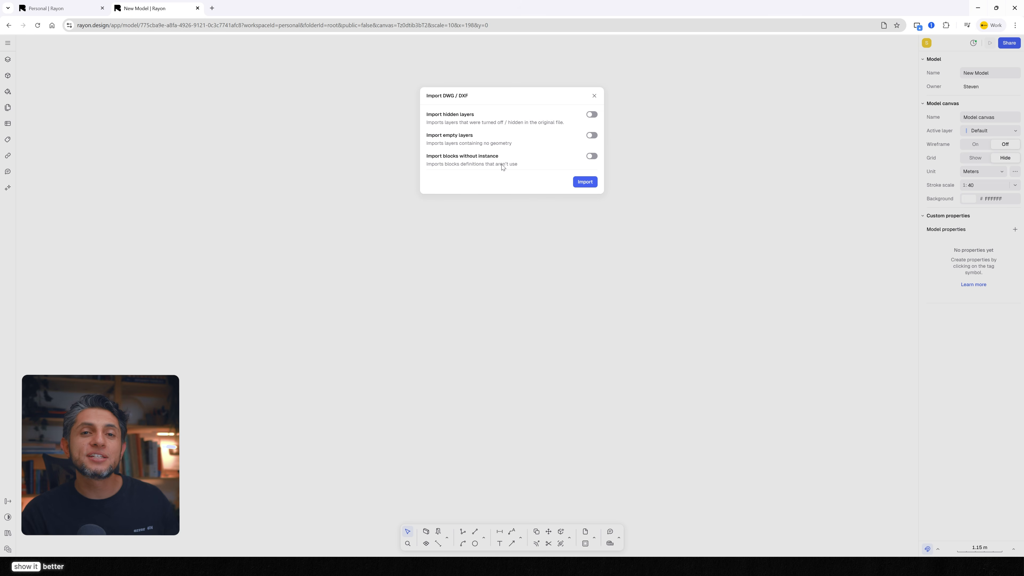
pyautogui.click(585, 182)
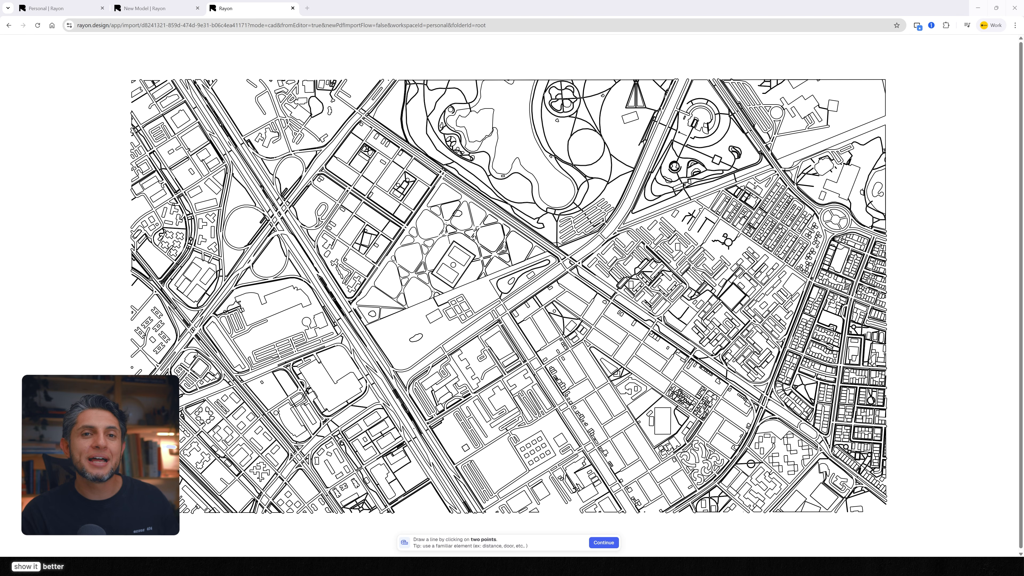
# Draw a reference line along the street above the main building site, keep meters as the unit and finish the import.
pyautogui.scroll(5, 550, 262)
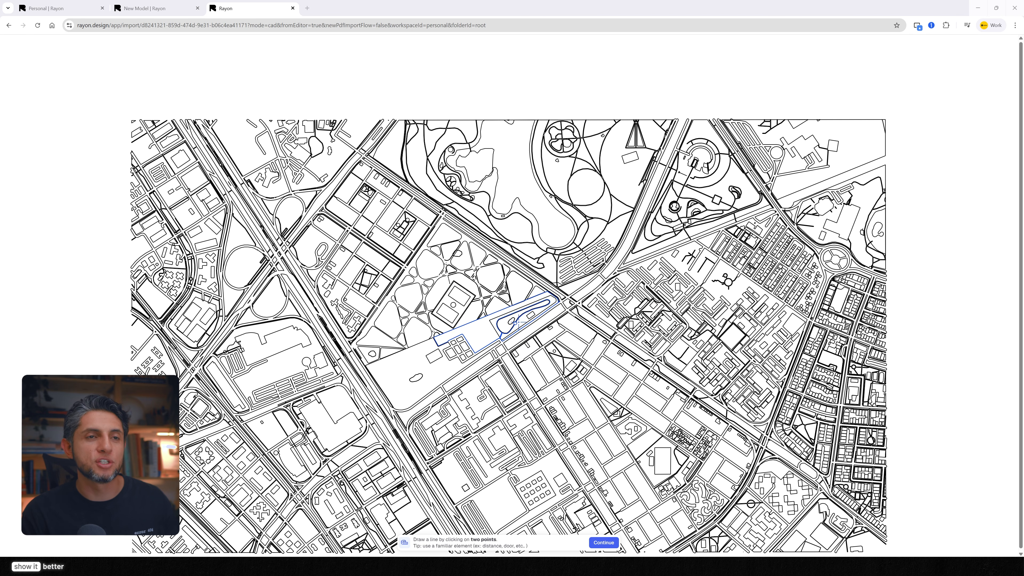
pyautogui.click(583, 300)
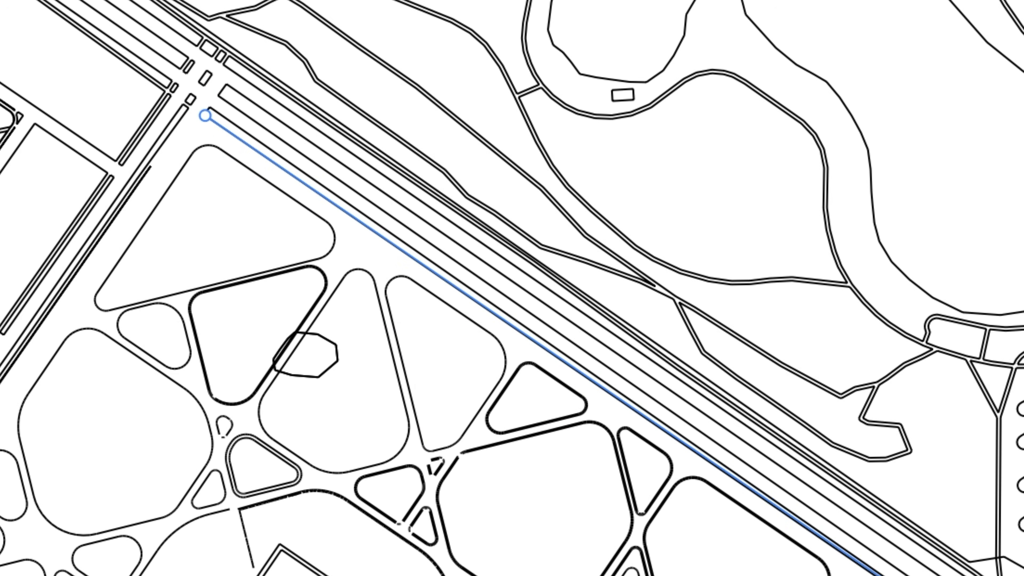
pyautogui.click(205, 116)
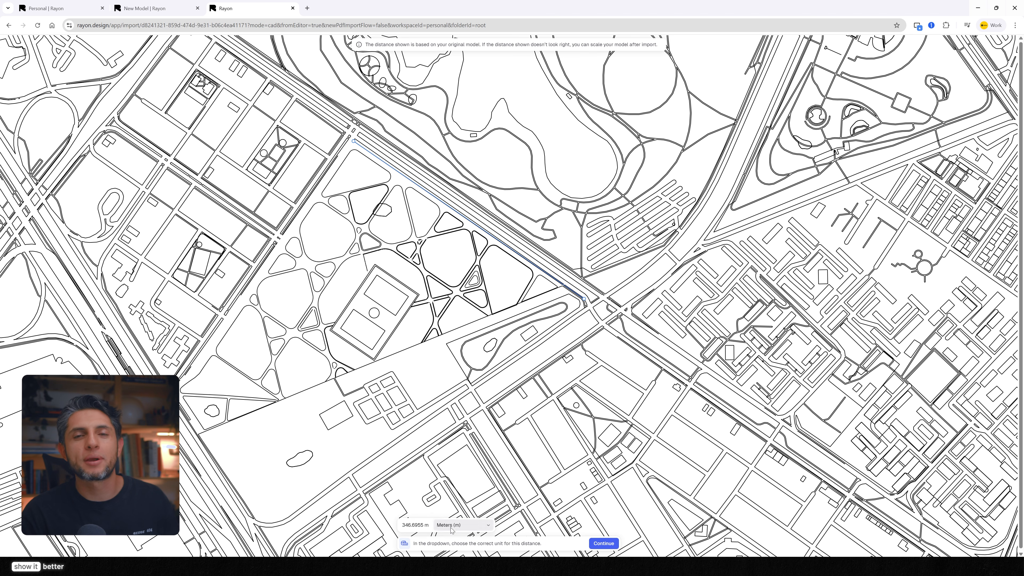
pyautogui.click(603, 543)
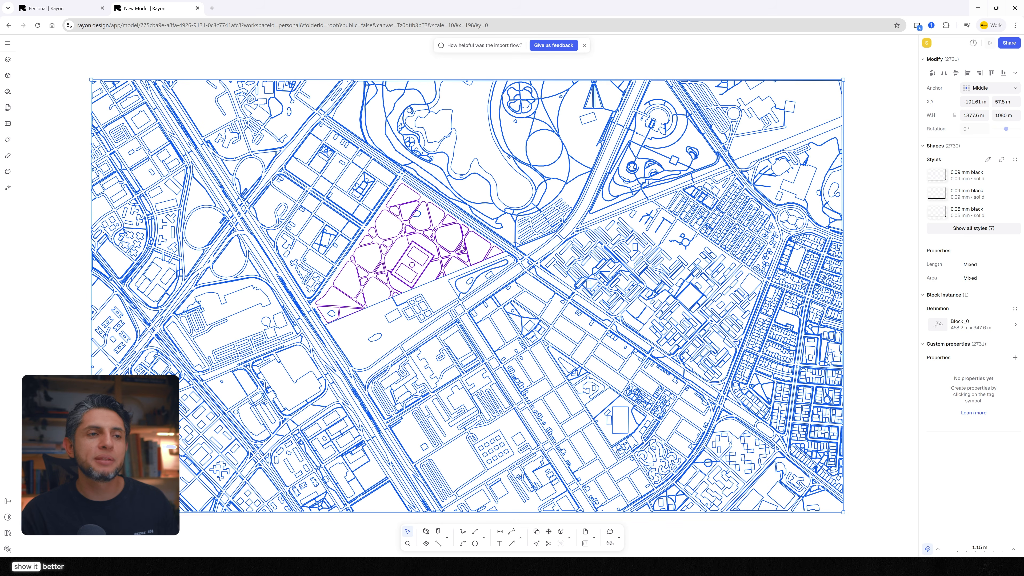
pyautogui.click(886, 179)
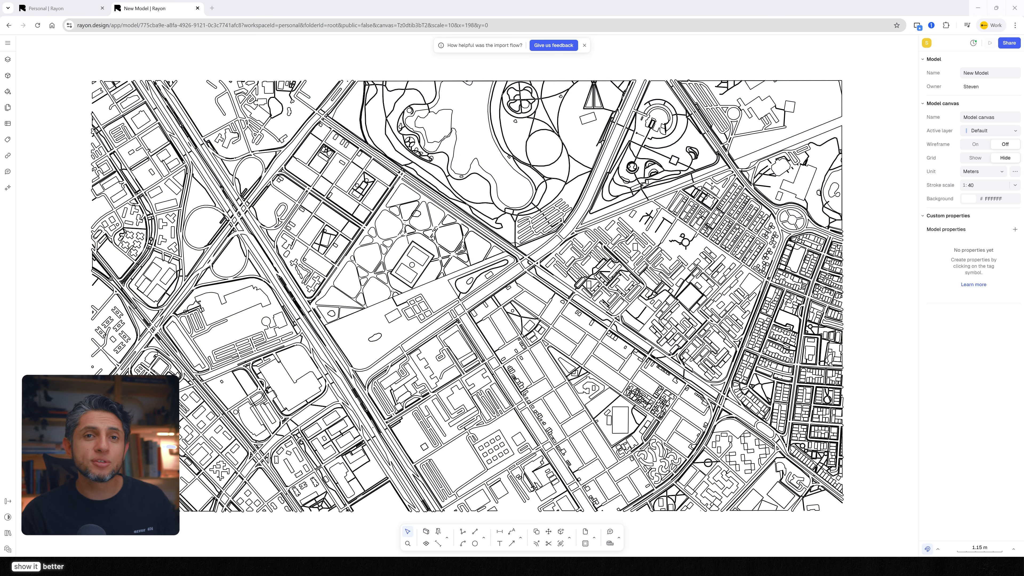
# Expand the Import layer's sublayers and add a new layer named Background.
pyautogui.click(7, 61)
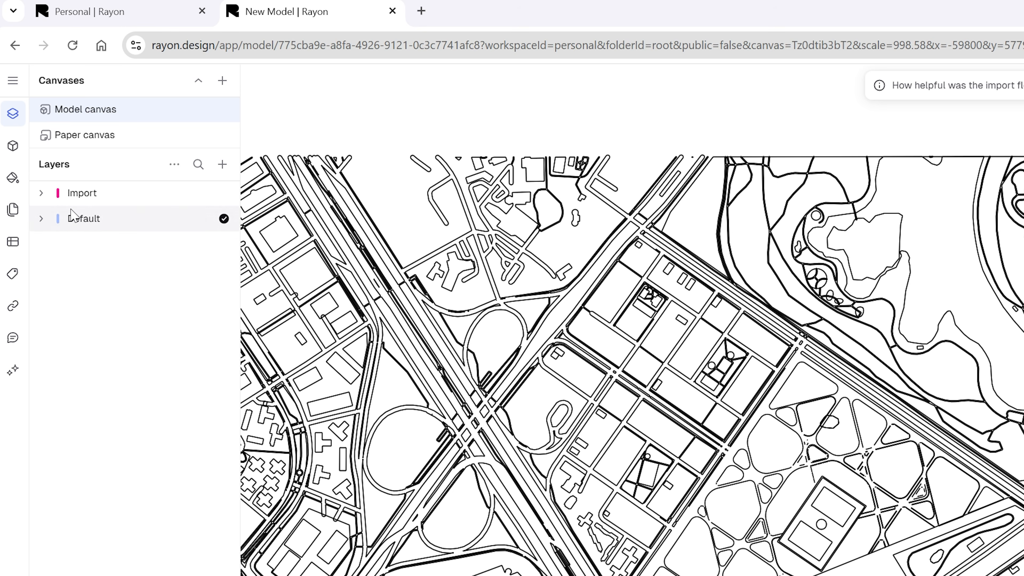
pyautogui.click(41, 193)
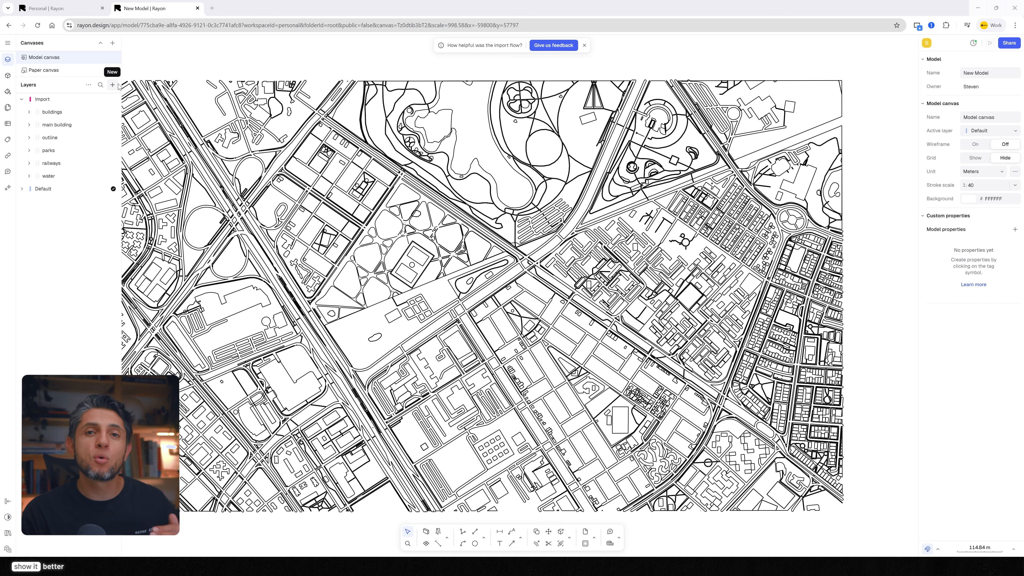
pyautogui.click(112, 85)
pyautogui.click(122, 100)
pyautogui.write('Background')
pyautogui.press('Return')
# Draw a rectangle about 1876 by 1071 m over the whole map on the Background layer with a pale blue-green solid fill.
pyautogui.scroll(-5, 265, 144)
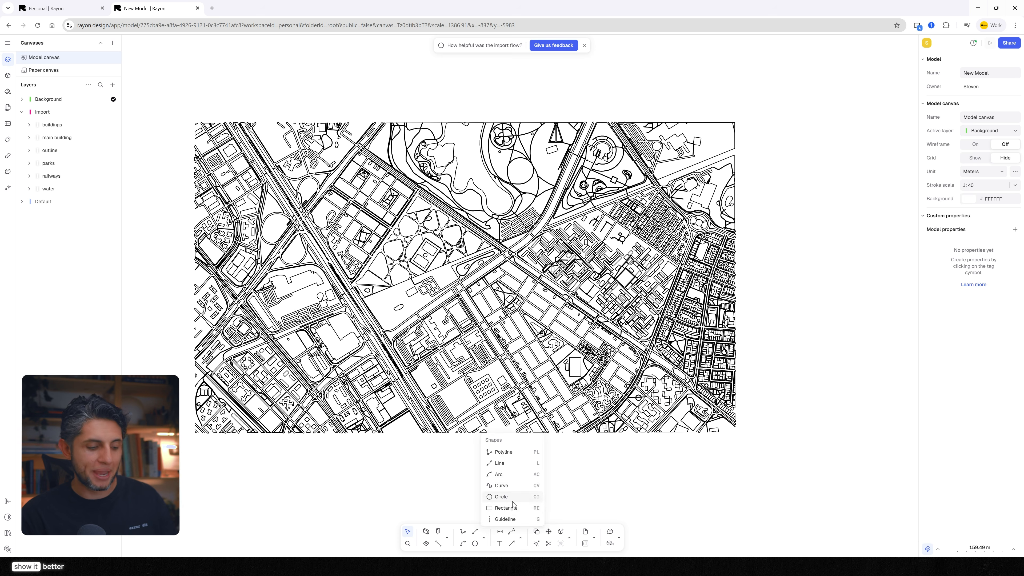
pyautogui.click(513, 505)
pyautogui.click(195, 123)
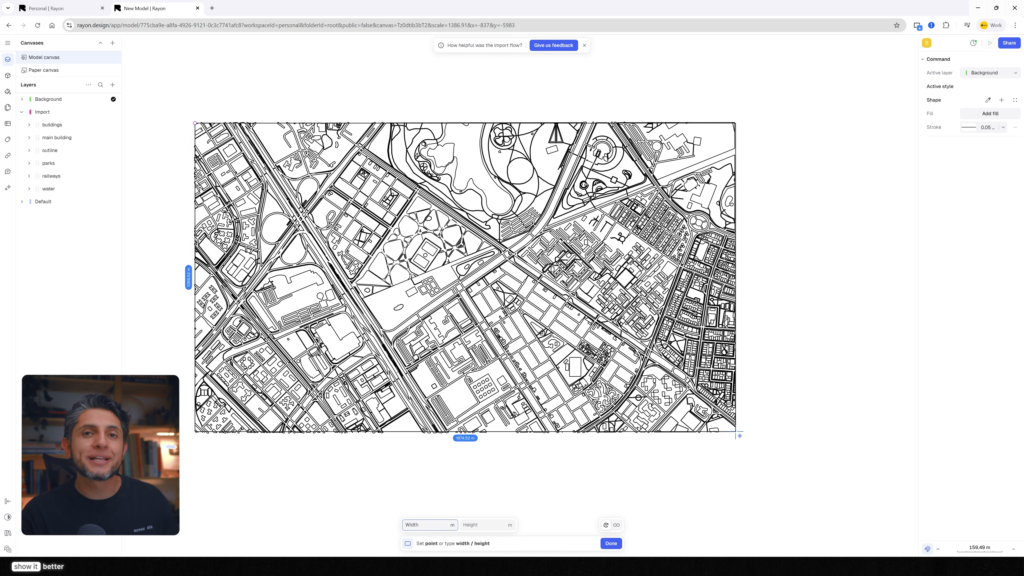
pyautogui.click(737, 432)
pyautogui.click(970, 232)
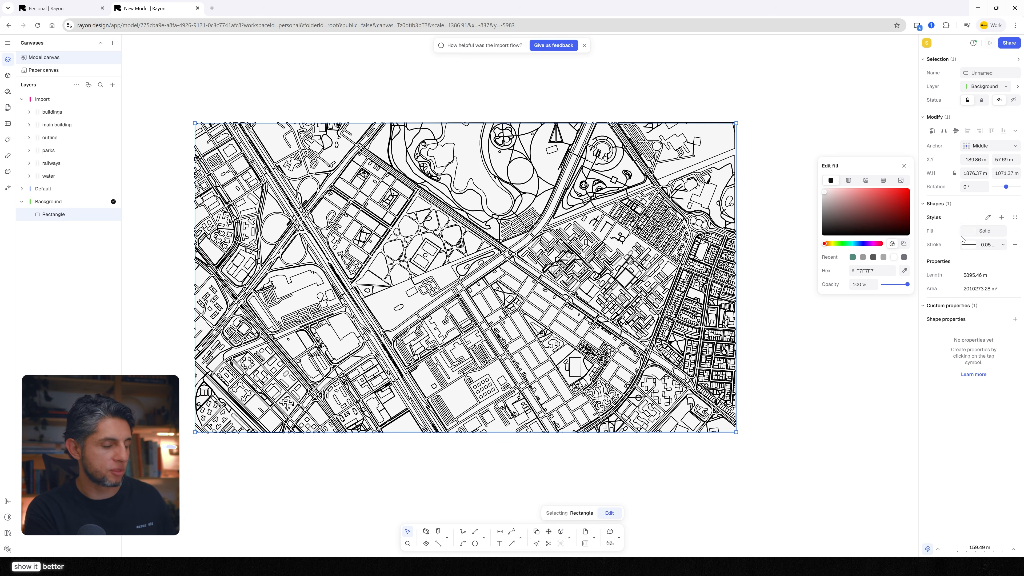
pyautogui.click(836, 243)
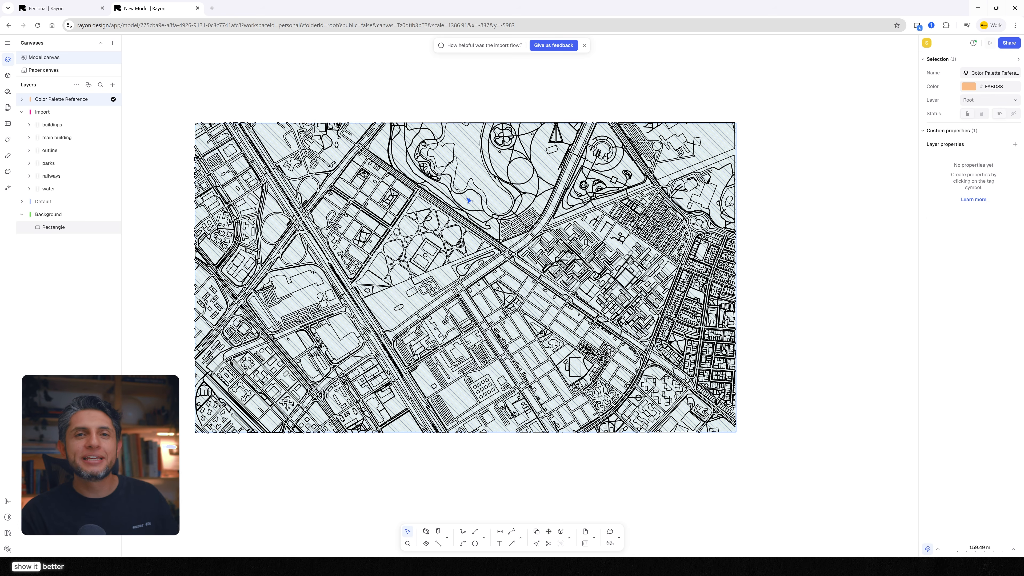
# Paste the Color Palette reference with its labelled swatches below the map.
pyautogui.hotkey('ctrl', 'v')
pyautogui.scroll(-2, 390, 404)
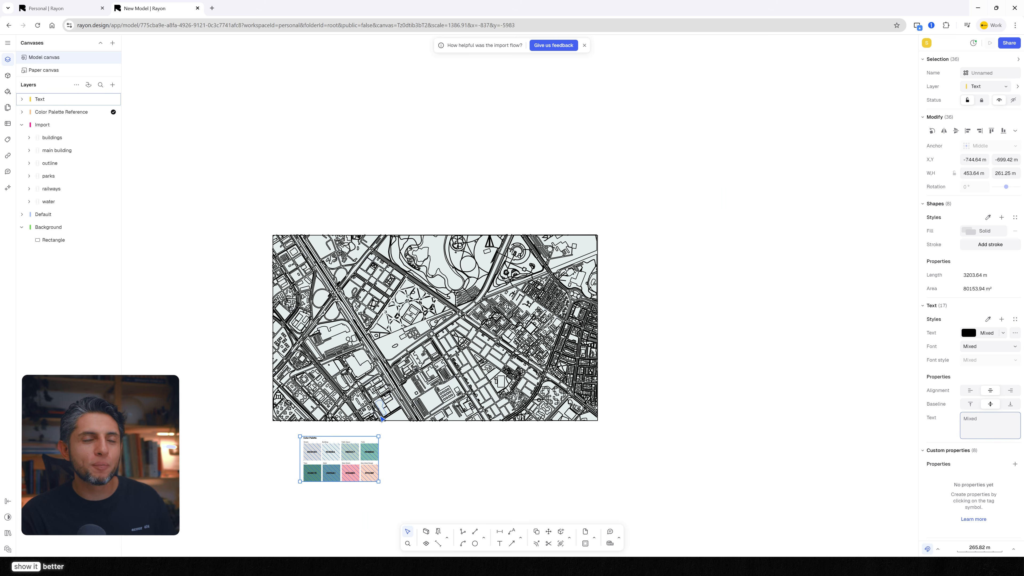
pyautogui.scroll(8, 325, 474)
pyautogui.moveTo(347, 417); pyautogui.dragTo(419, 362)
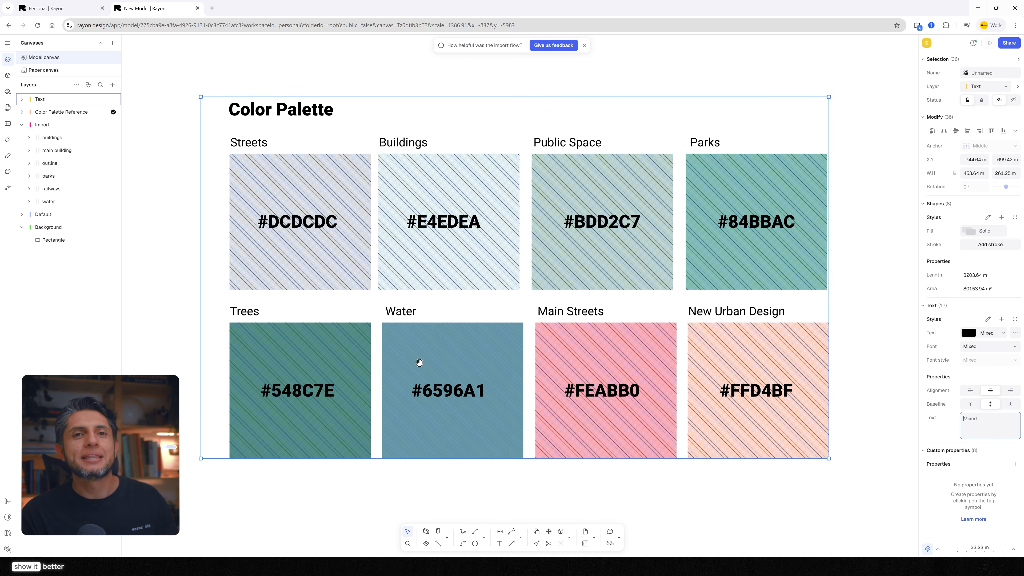
# Assign the pasted colour palette to the Color Palette Reference layer.
pyautogui.click(1006, 89)
pyautogui.click(984, 112)
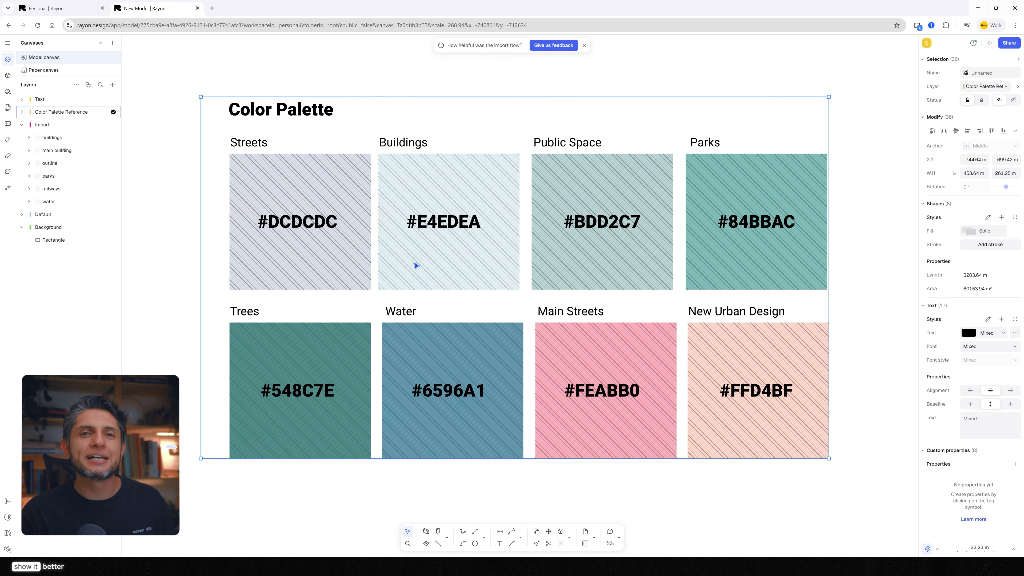
pyautogui.scroll(-5, 415, 262)
pyautogui.scroll(3, 386, 248)
pyautogui.moveTo(393, 247); pyautogui.dragTo(297, 259)
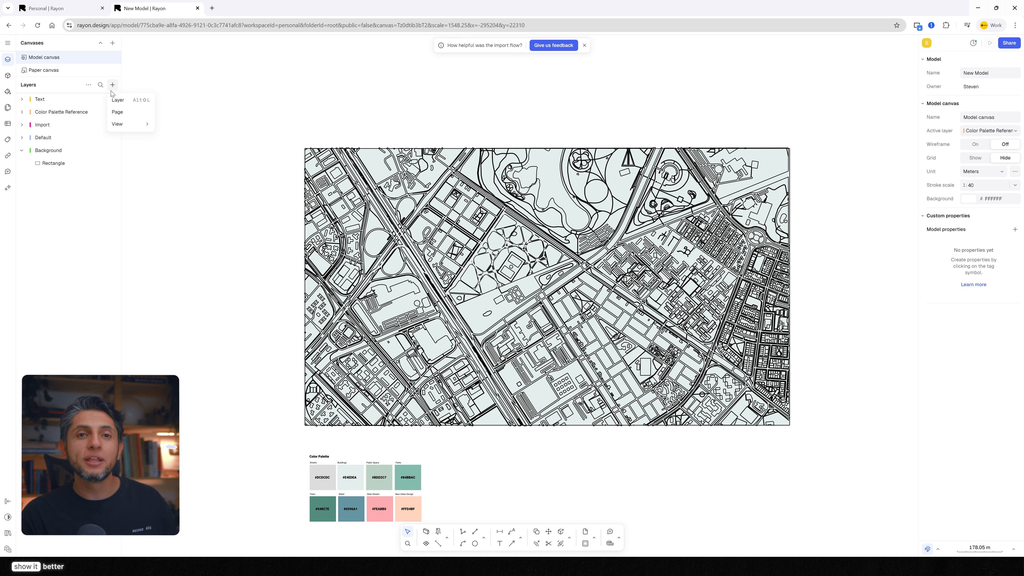
# Add a new layer named Street Fill.
pyautogui.click(118, 101)
pyautogui.write('Street Fill')
pyautogui.press('Return')
# Fill the street network with the Bucket tool, using colour DCDCDC sampled from the Streets swatch at 80% opacity.
pyautogui.click(569, 537)
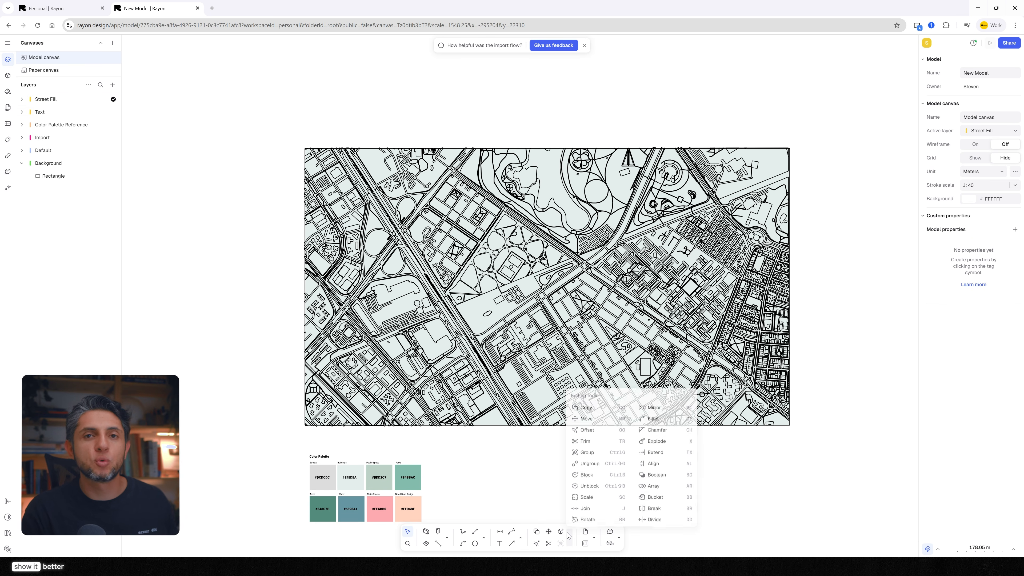
pyautogui.click(678, 497)
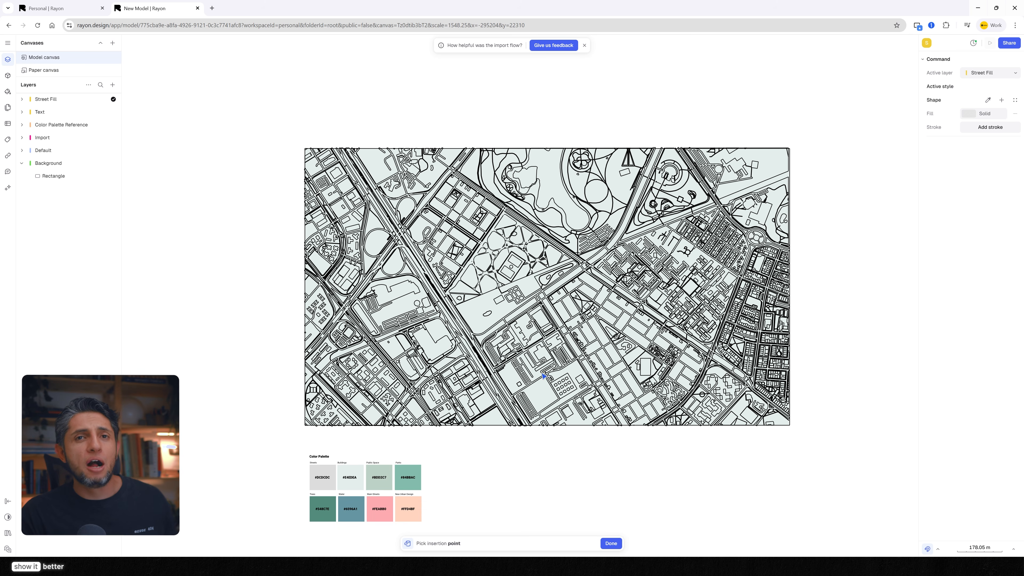
pyautogui.click(975, 114)
pyautogui.click(904, 154)
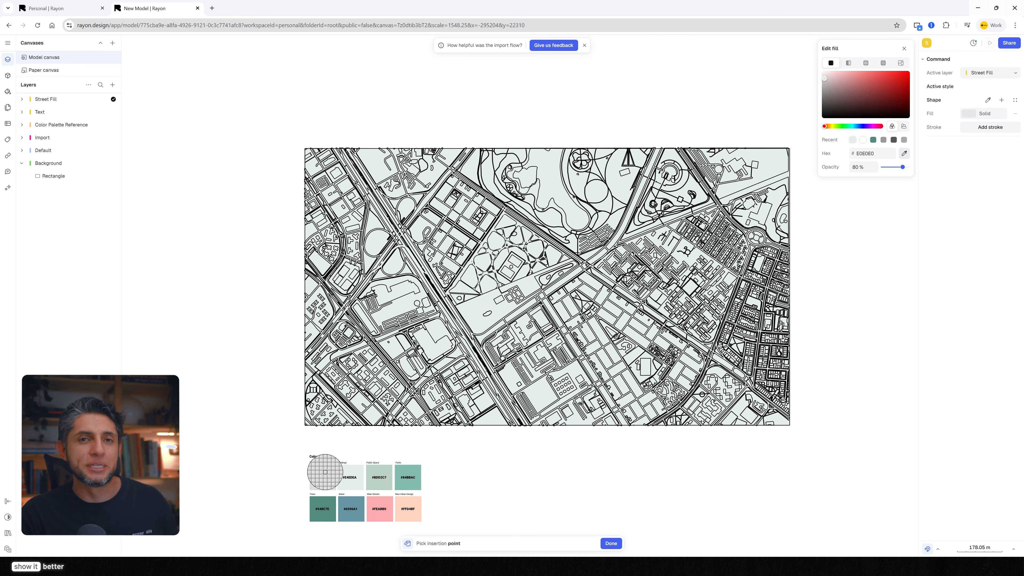
pyautogui.click(323, 477)
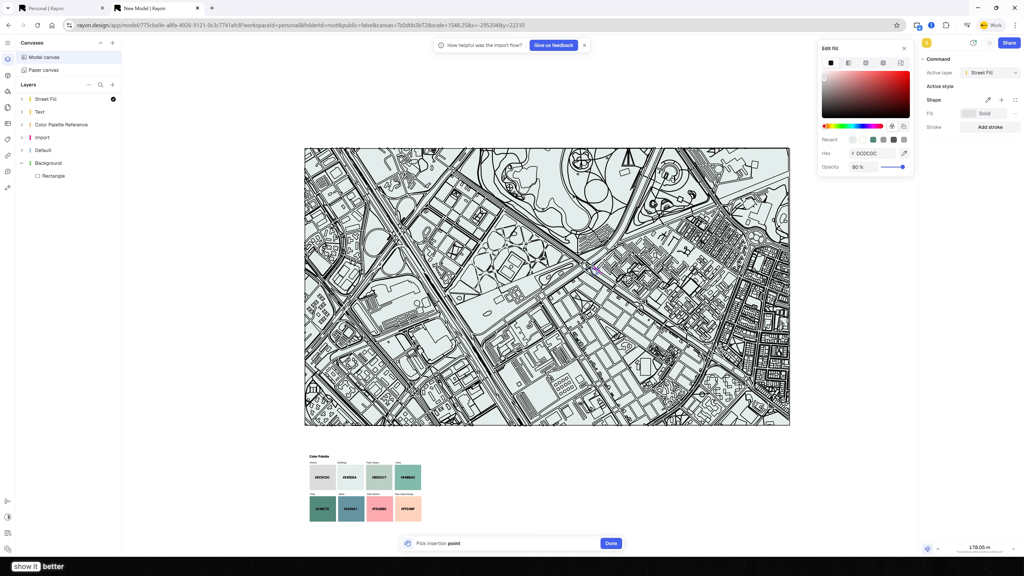
pyautogui.scroll(10, 592, 270)
pyautogui.scroll(-4, 585, 259)
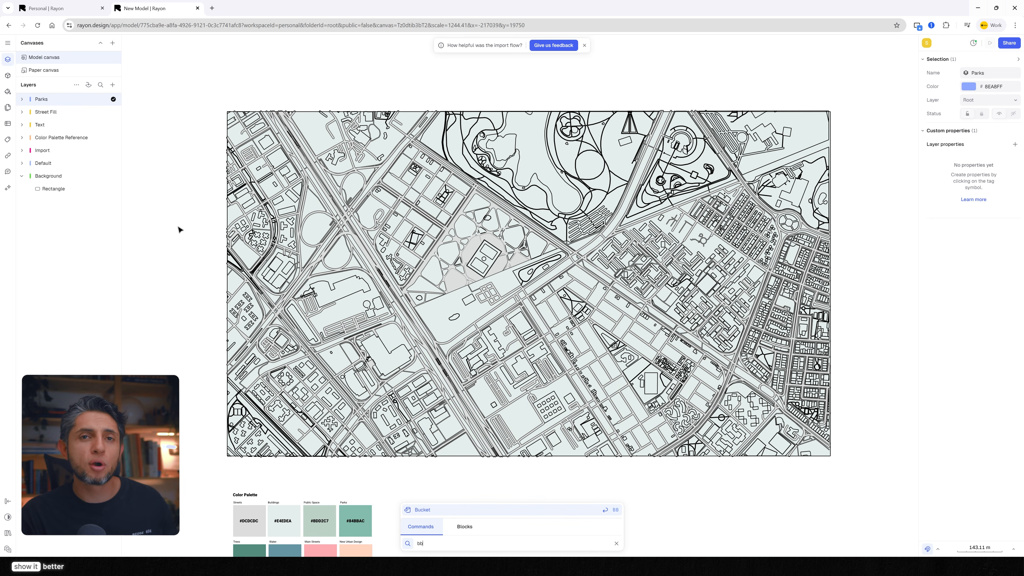
# Start the Bucket command on the Parks layer with fill colour 84BBAC sampled from the Parks swatch.
pyautogui.press('Return')
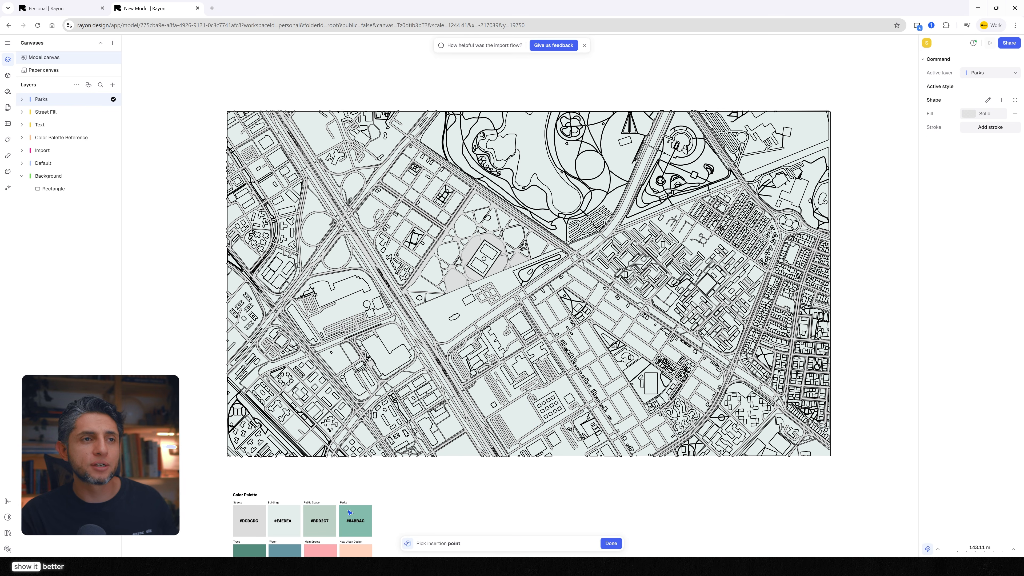
pyautogui.click(978, 116)
pyautogui.click(904, 154)
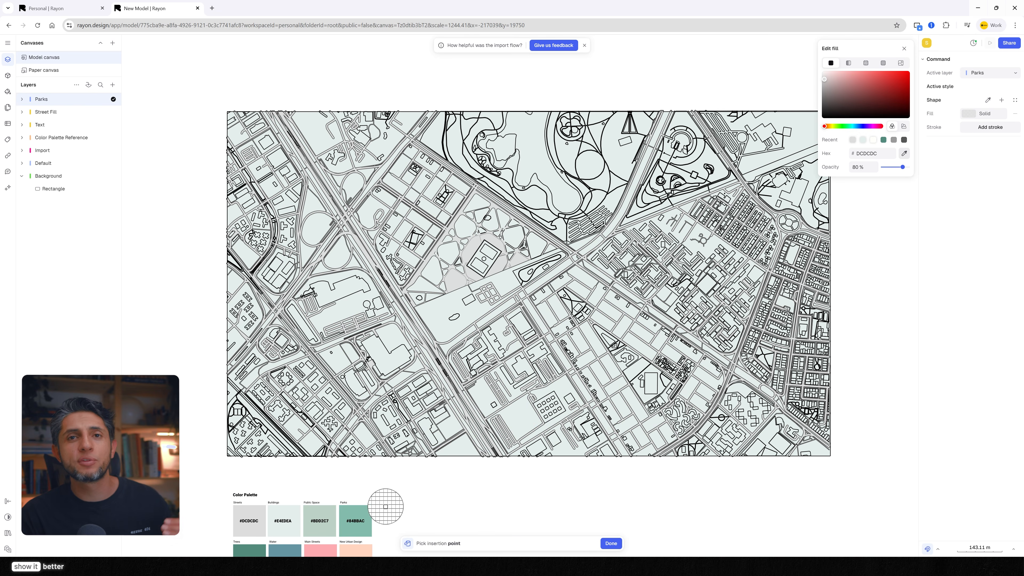
pyautogui.click(355, 521)
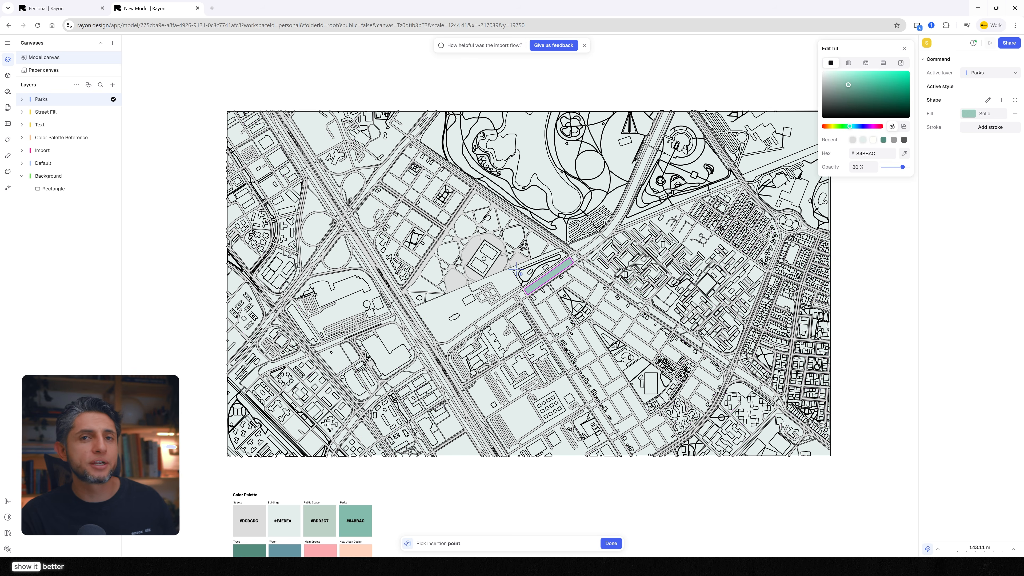
# Hide the imported buildings, main building, outline, railways and water layers so that only parks stays shown.
pyautogui.click(22, 150)
pyautogui.click(97, 163)
pyautogui.click(97, 176)
pyautogui.click(97, 189)
pyautogui.click(97, 214)
pyautogui.click(97, 228)
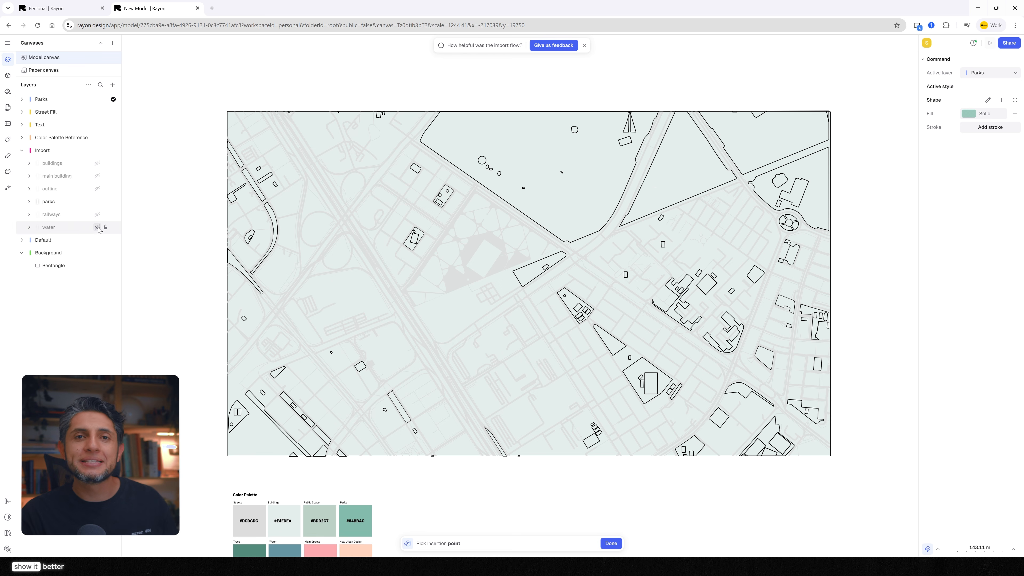
# Bucket-fill the two wedge-shaped parks just southeast of the main building site with the Parks colour.
pyautogui.scroll(5, 523, 274)
pyautogui.click(524, 274)
pyautogui.click(573, 295)
pyautogui.click(706, 371)
pyautogui.click(704, 387)
pyautogui.click(733, 388)
pyautogui.click(768, 438)
pyautogui.scroll(-2, 277, 242)
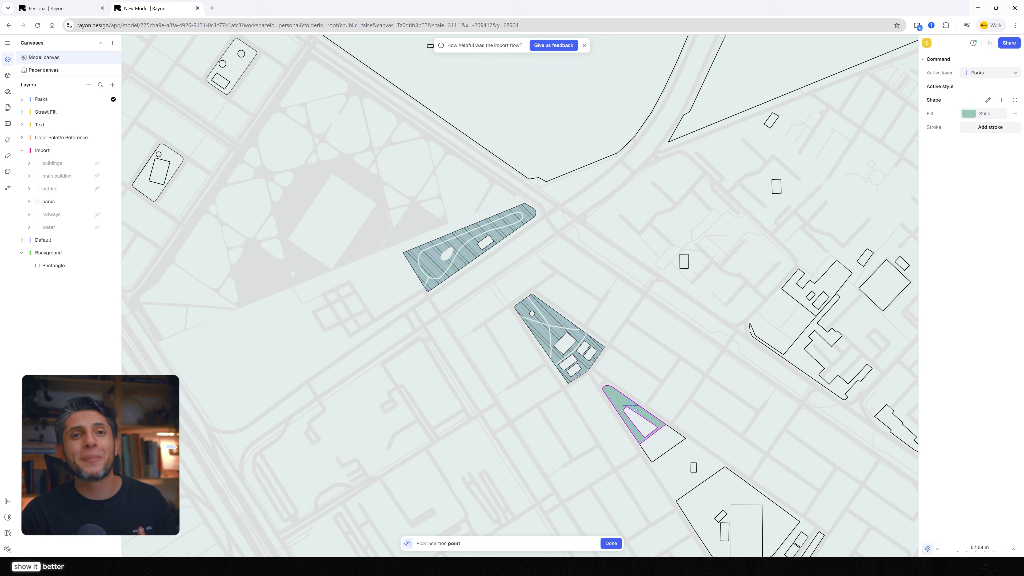
# Bucket-fill the next triangular park sections to the southeast and the park block east of them with the Parks colour.
pyautogui.click(676, 437)
pyautogui.click(676, 443)
pyautogui.click(686, 447)
pyautogui.scroll(-6, 516, 291)
pyautogui.scroll(8, 565, 334)
pyautogui.click(759, 250)
pyautogui.scroll(-5, 639, 450)
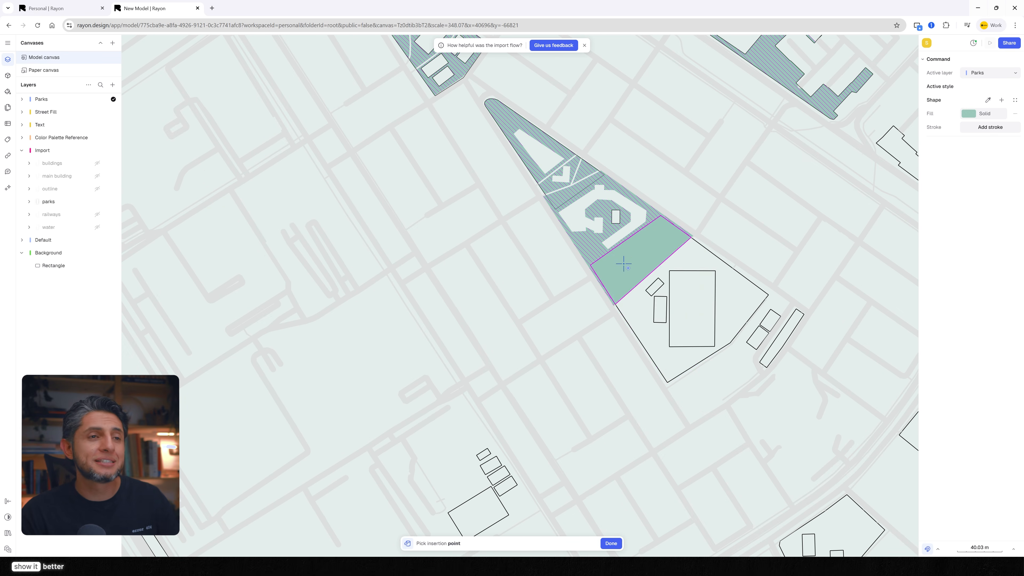
# Bucket-fill the remaining southern sections of the long wedge-shaped park and the small rectangular parks southwest of it.
pyautogui.click(623, 262)
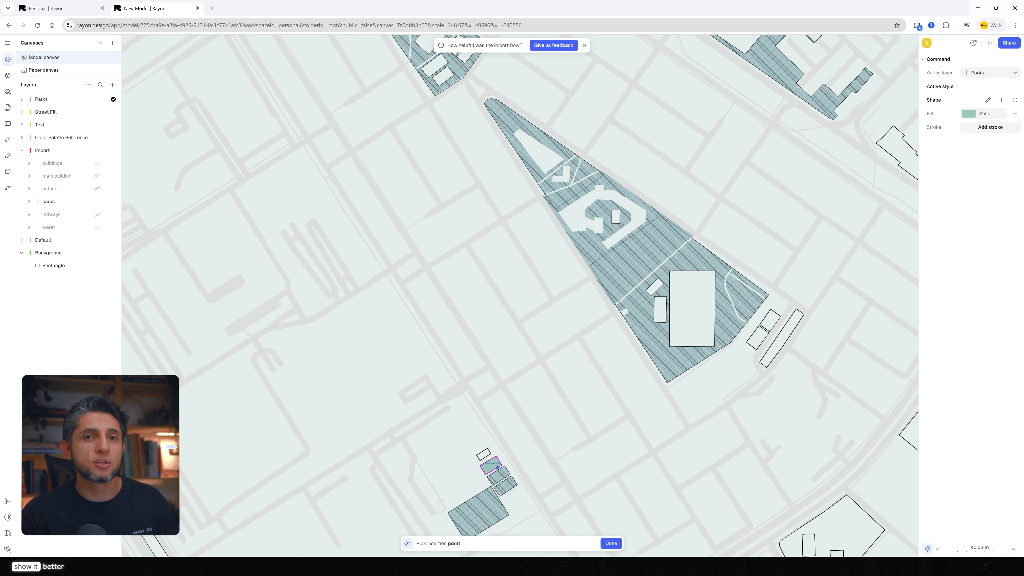
pyautogui.scroll(-5, 539, 375)
pyautogui.click(663, 224)
pyautogui.scroll(2, 663, 223)
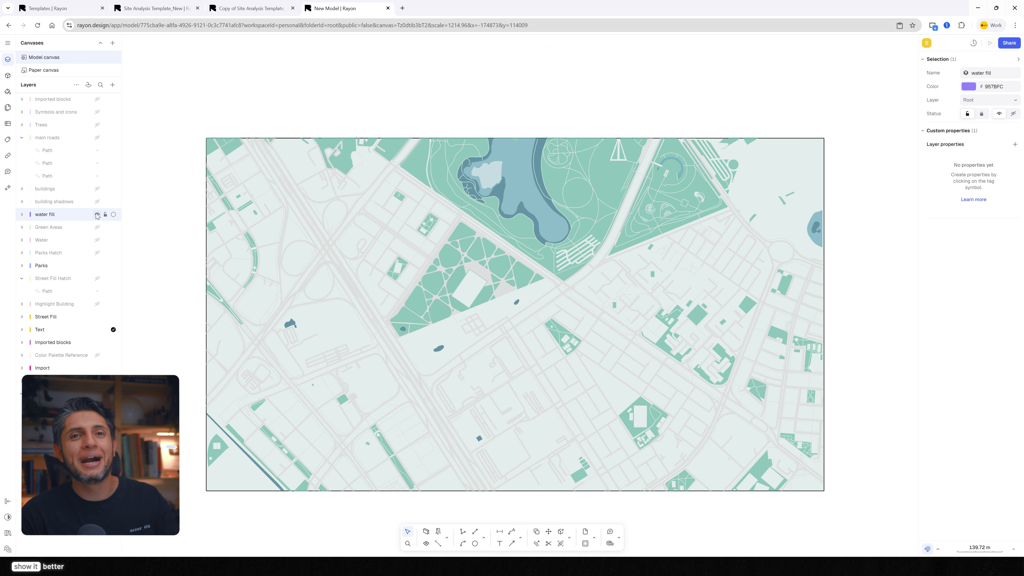
# Show the buildings and Green Areas layers on the map.
pyautogui.click(97, 188)
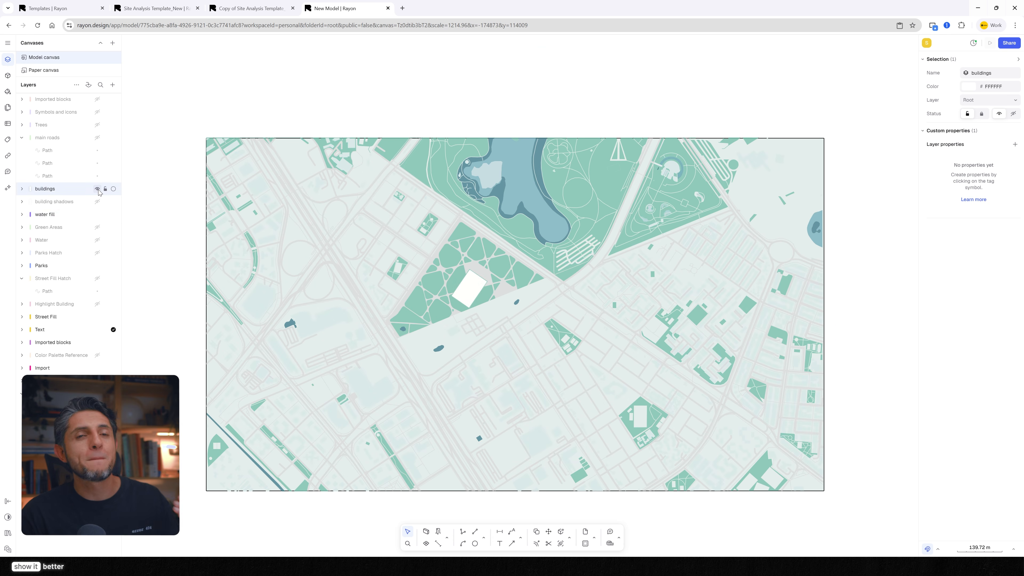
pyautogui.click(97, 228)
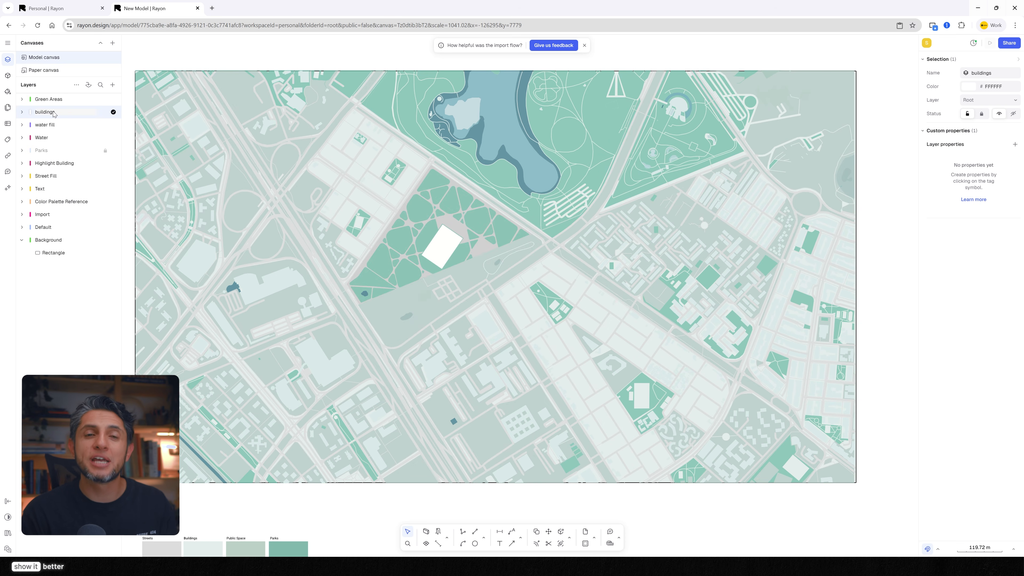
# Duplicate the buildings layer with its content and rename the copy "building shadows".
pyautogui.rightClick(53, 114)
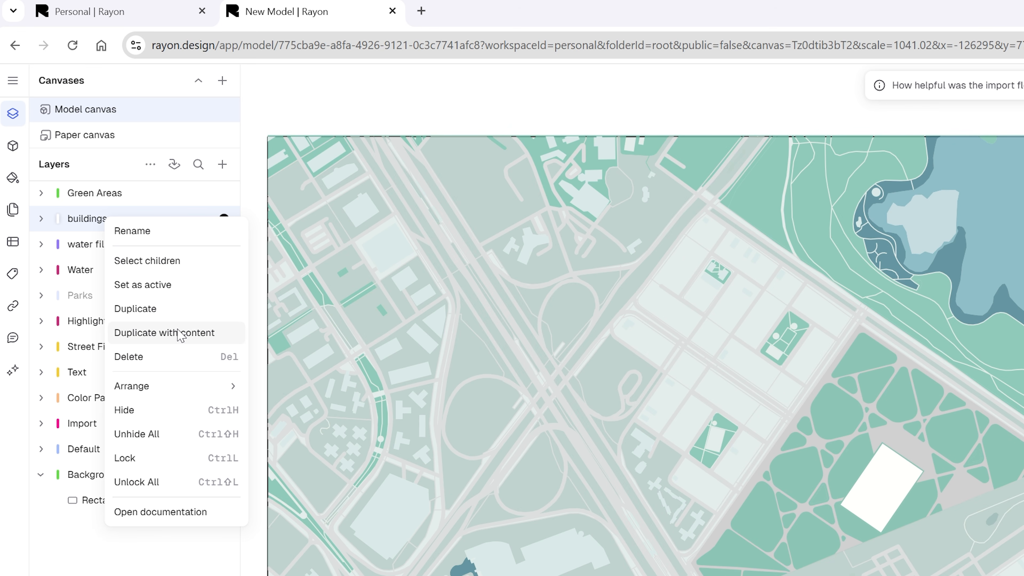
pyautogui.click(180, 333)
pyautogui.doubleClick(128, 243)
pyautogui.write('building shadows')
pyautogui.press('Return')
# Select all shapes on the building shadows layer and change their fill to a near-black solid colour.
pyautogui.rightClick(135, 249)
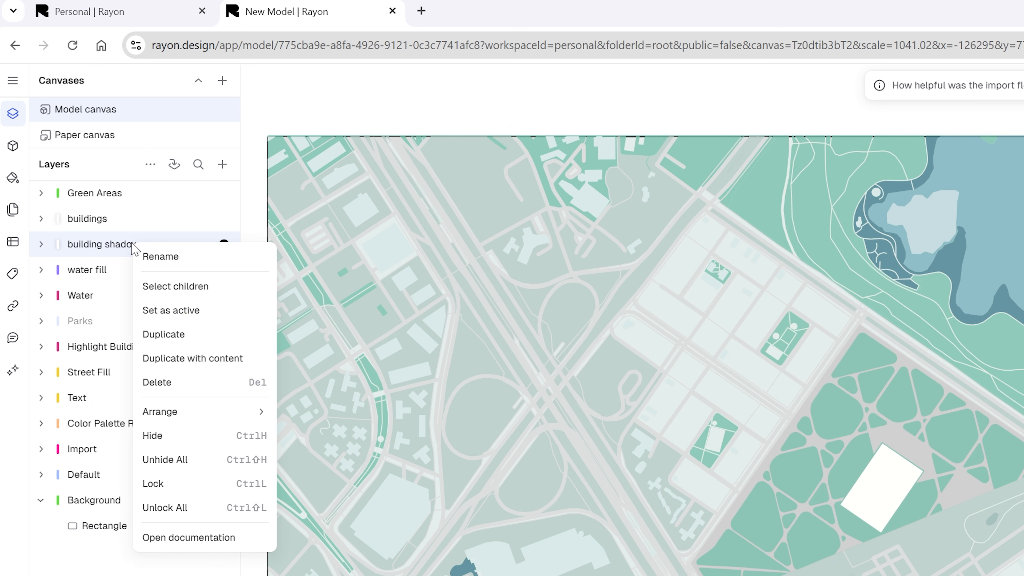
pyautogui.click(198, 286)
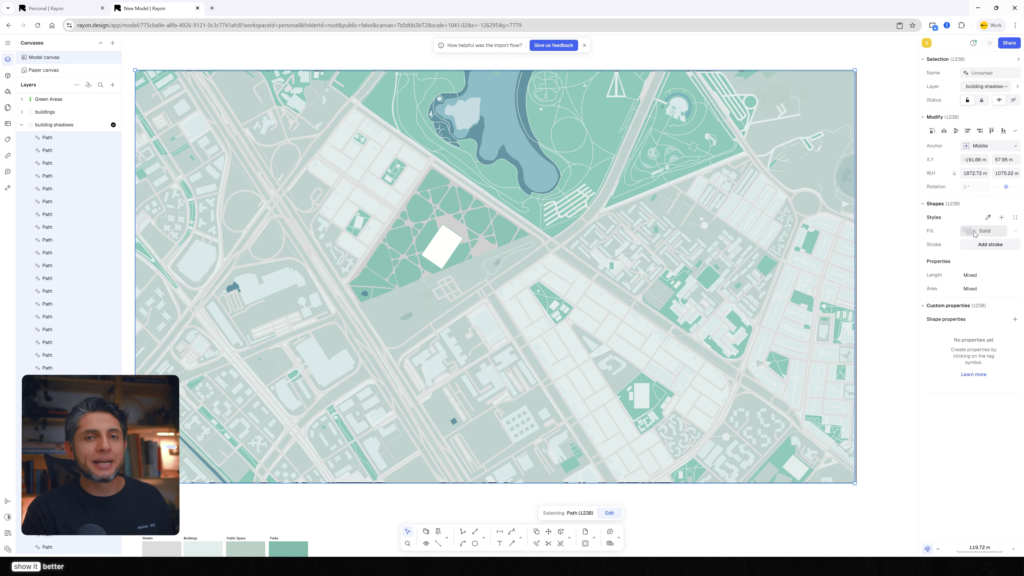
pyautogui.click(974, 233)
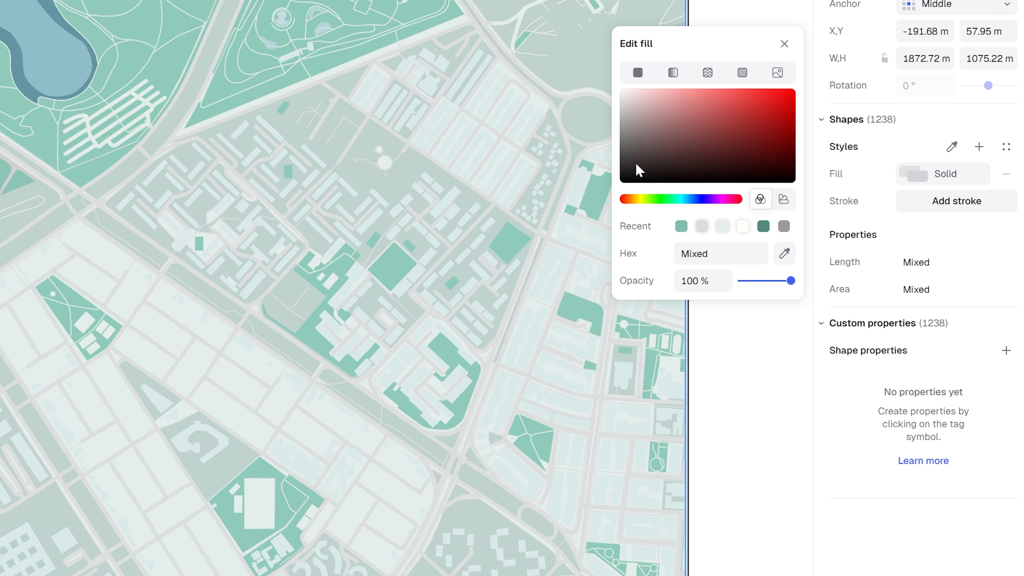
pyautogui.moveTo(638, 167); pyautogui.dragTo(623, 181)
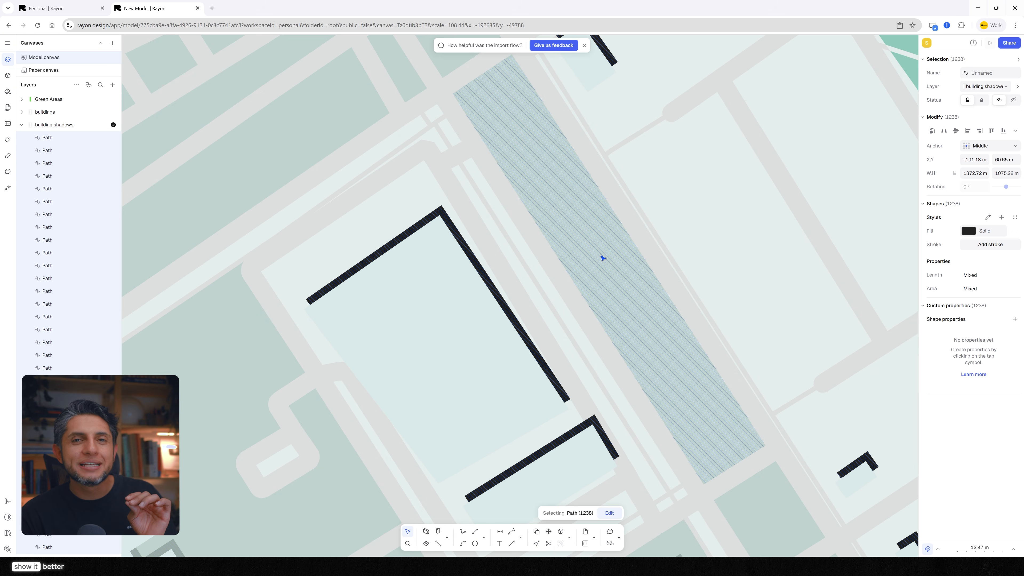
# Nudge the selected shadow shapes up and slightly right of their buildings, to about X -189.88 m and Y 64.65 m.
pyautogui.press('Up')
pyautogui.press('Up')
pyautogui.press('Up')
pyautogui.press('Up')
pyautogui.press('Up')
pyautogui.press('Up')
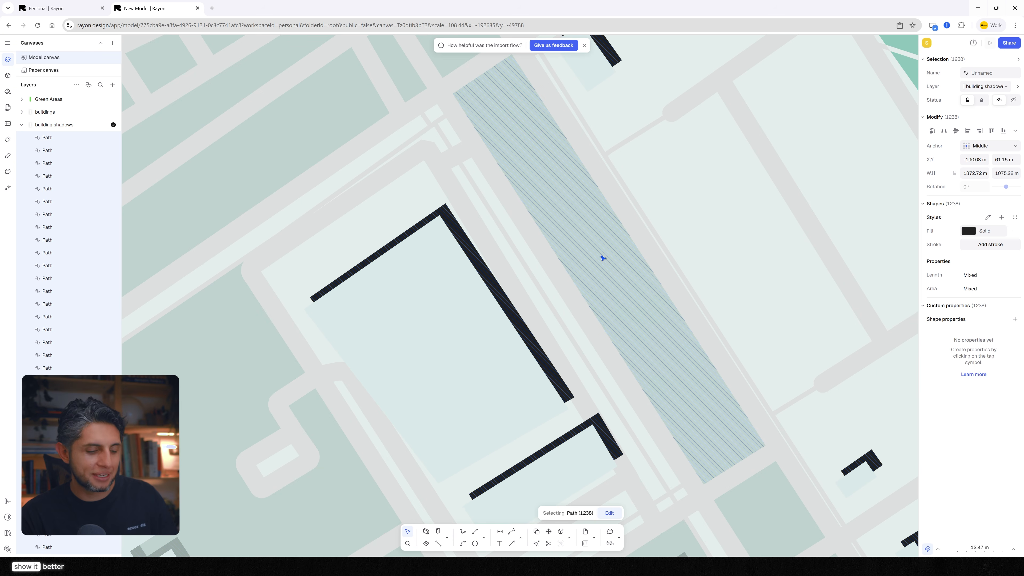
pyautogui.scroll(-10, 603, 258)
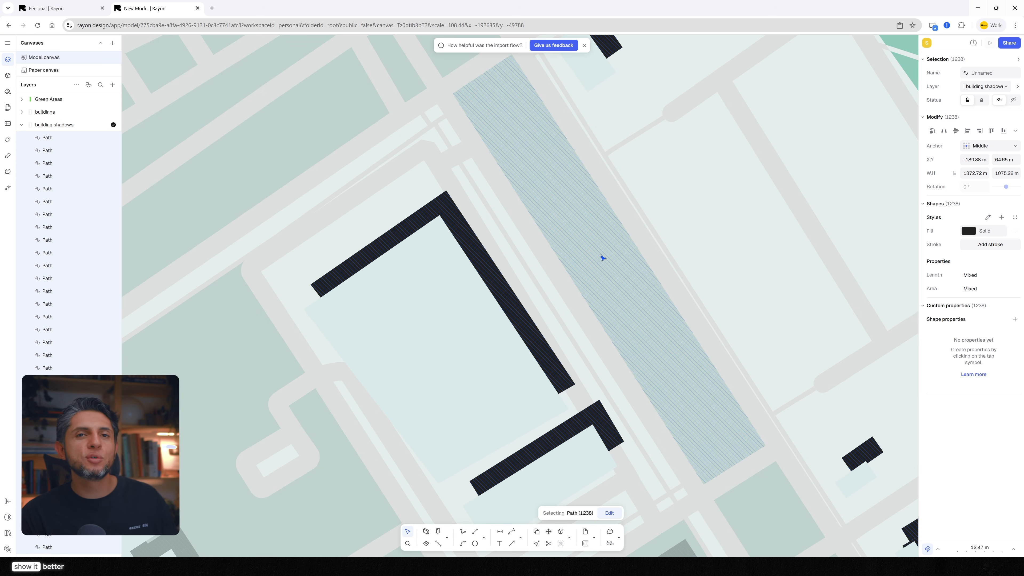
pyautogui.scroll(3, 603, 258)
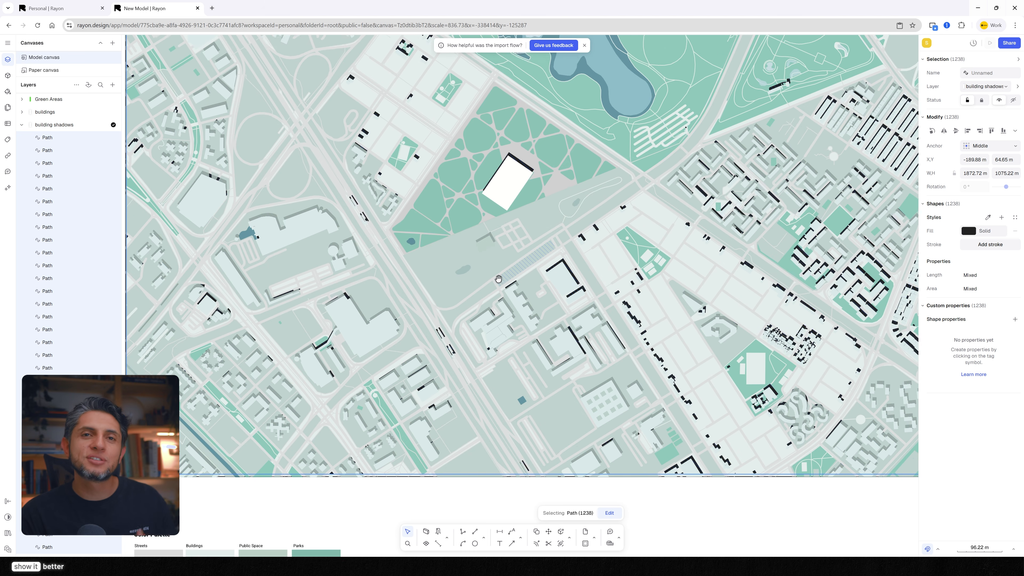
# Duplicate the Parks layer with its content and rename the copy "Parks Hatch".
pyautogui.click(43, 164)
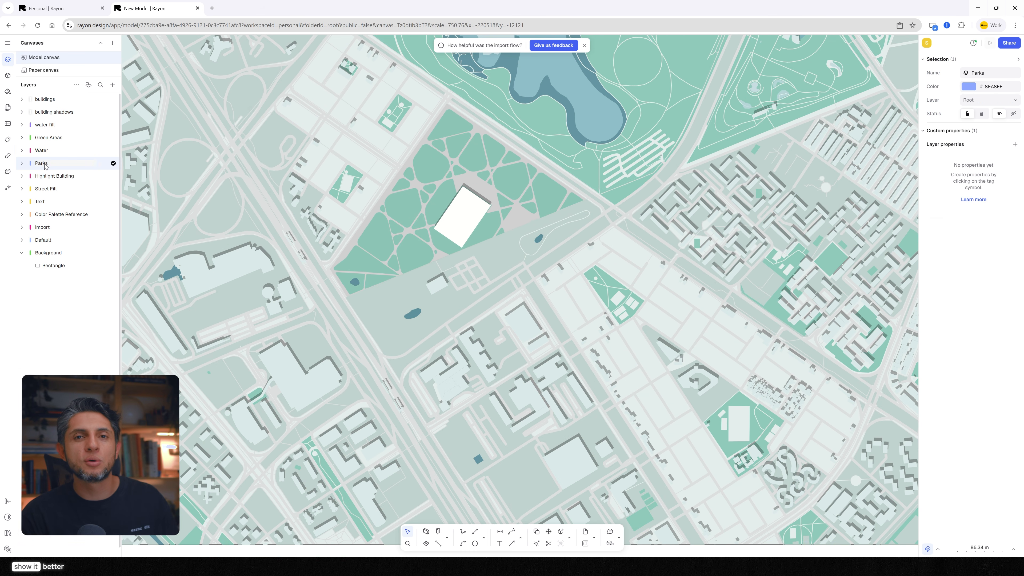
pyautogui.rightClick(45, 165)
pyautogui.click(58, 180)
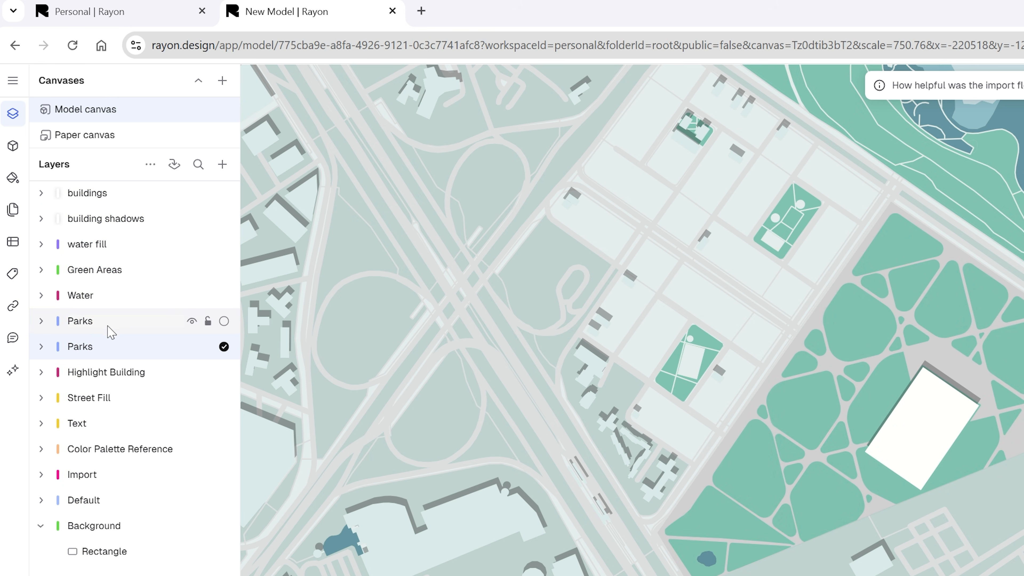
pyautogui.doubleClick(112, 323)
pyautogui.write('Hat')
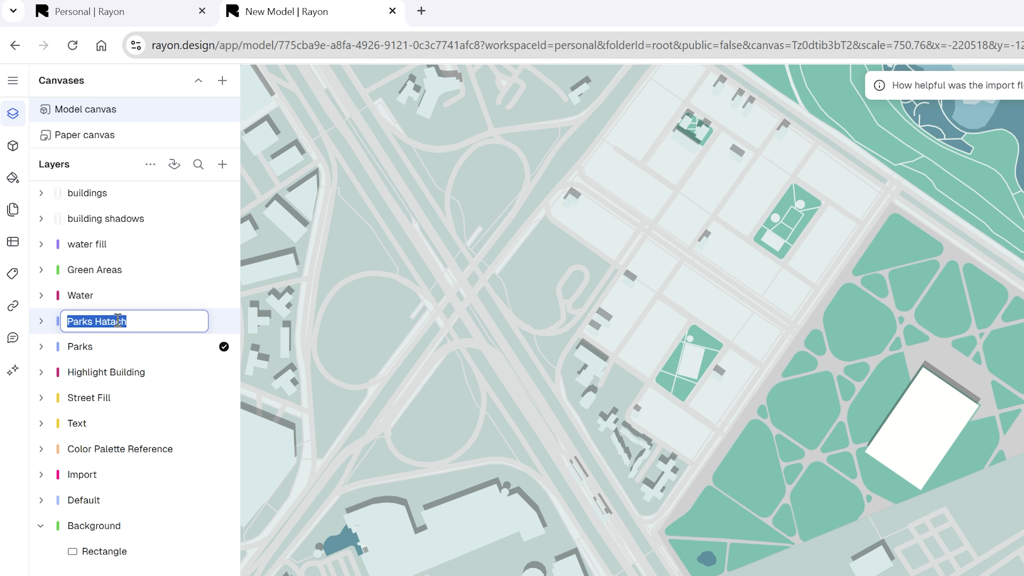
pyautogui.write('ch')
pyautogui.press('Return')
# Give all shapes on the Parks Hatch layer a Turf hatch fill at 68% opacity with a pattern scale of 10.
pyautogui.rightClick(181, 327)
pyautogui.click(223, 364)
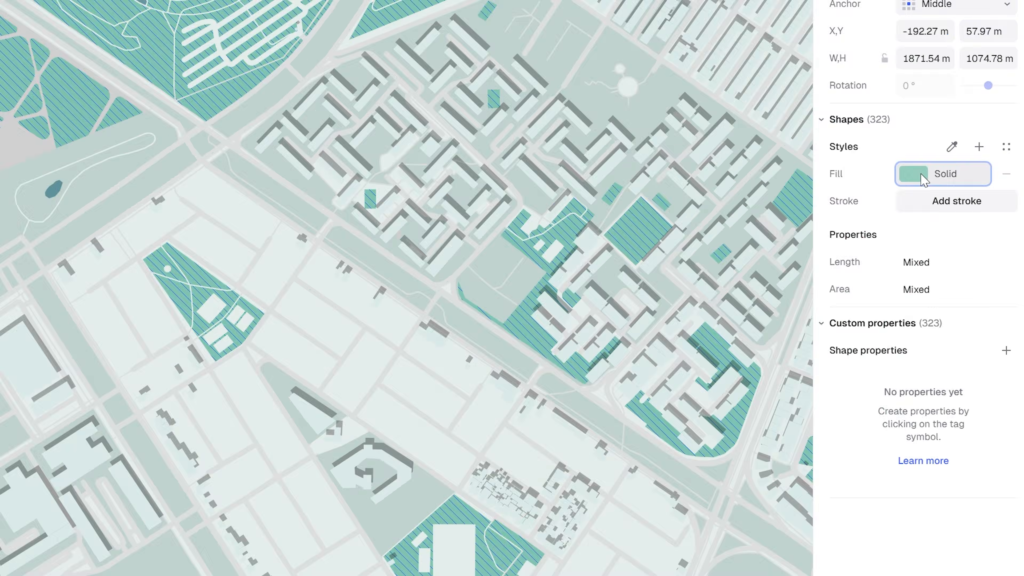
pyautogui.click(970, 230)
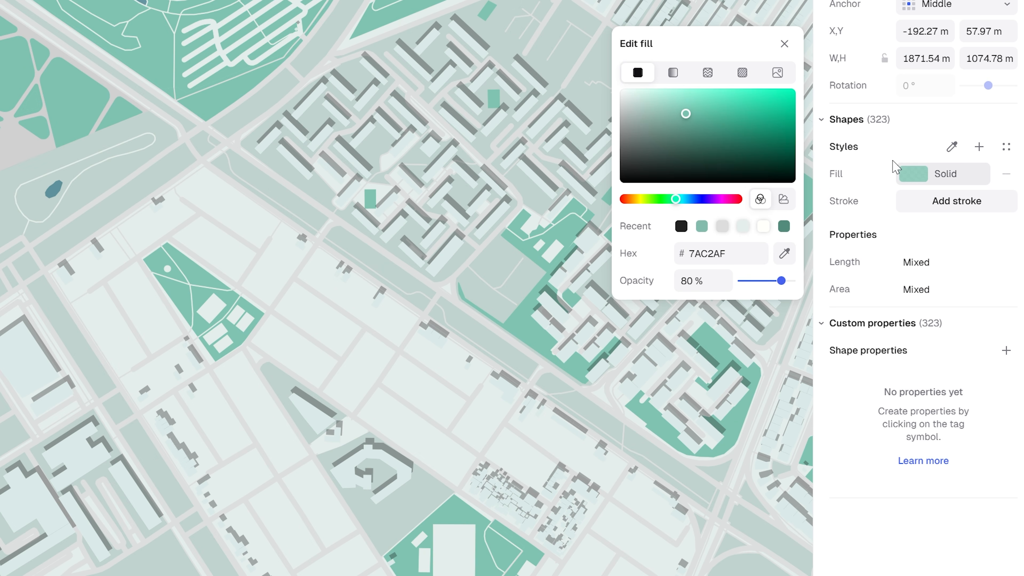
pyautogui.click(743, 73)
pyautogui.click(734, 247)
pyautogui.scroll(-5, 730, 437)
pyautogui.scroll(-4, 730, 437)
pyautogui.click(894, 346)
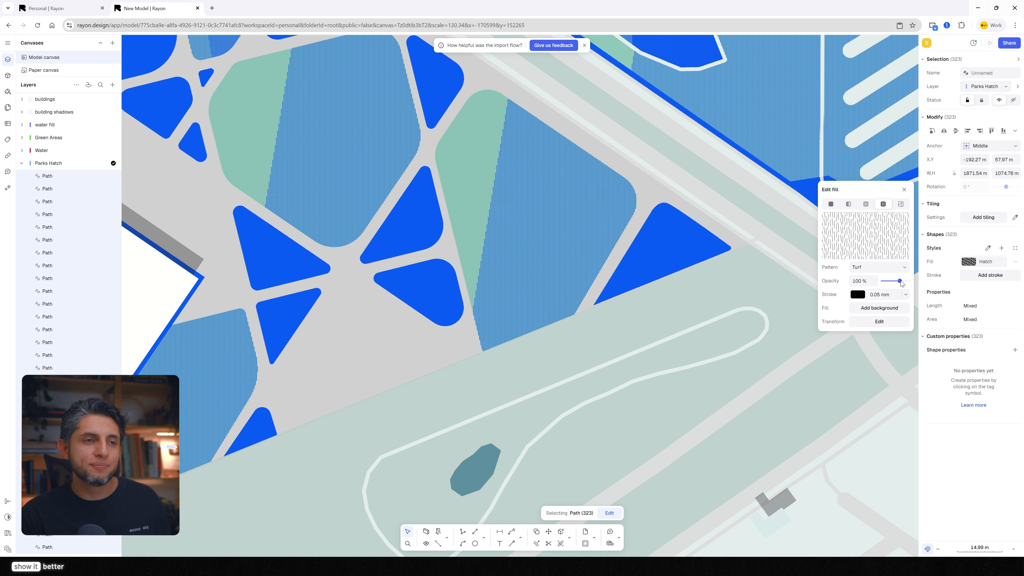
pyautogui.click(886, 322)
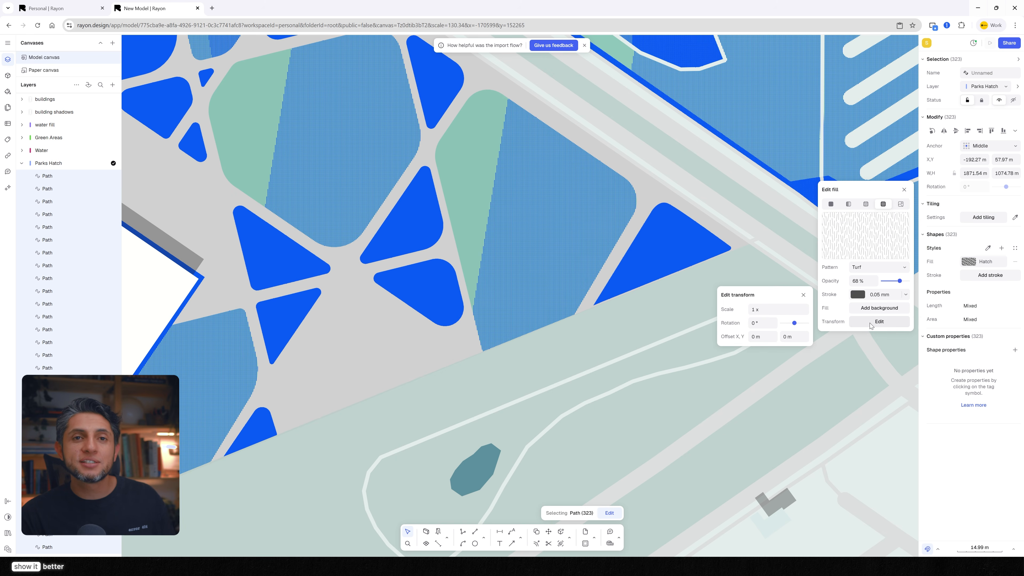
pyautogui.write('10')
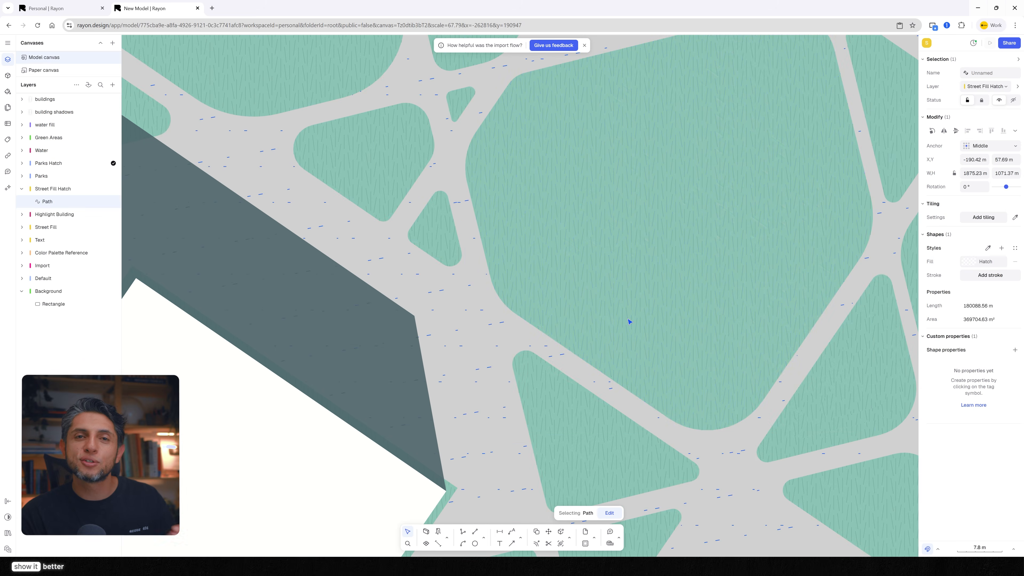
# Examine the park and street hatch textures around the highlighted building and across the whole map.
pyautogui.click(586, 310)
pyautogui.scroll(-6, 585, 311)
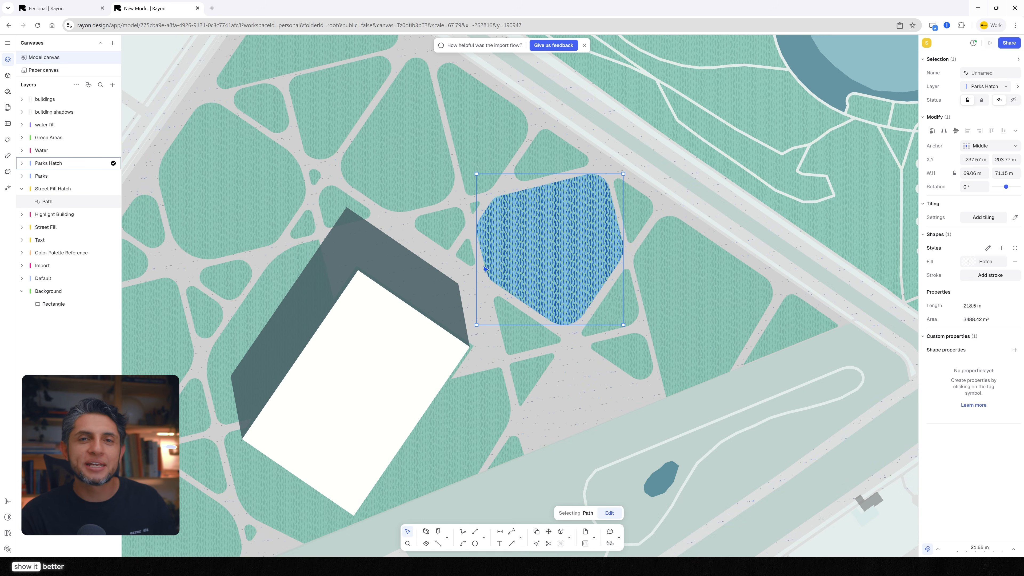
pyautogui.scroll(5, 561, 211)
pyautogui.scroll(-6, 561, 211)
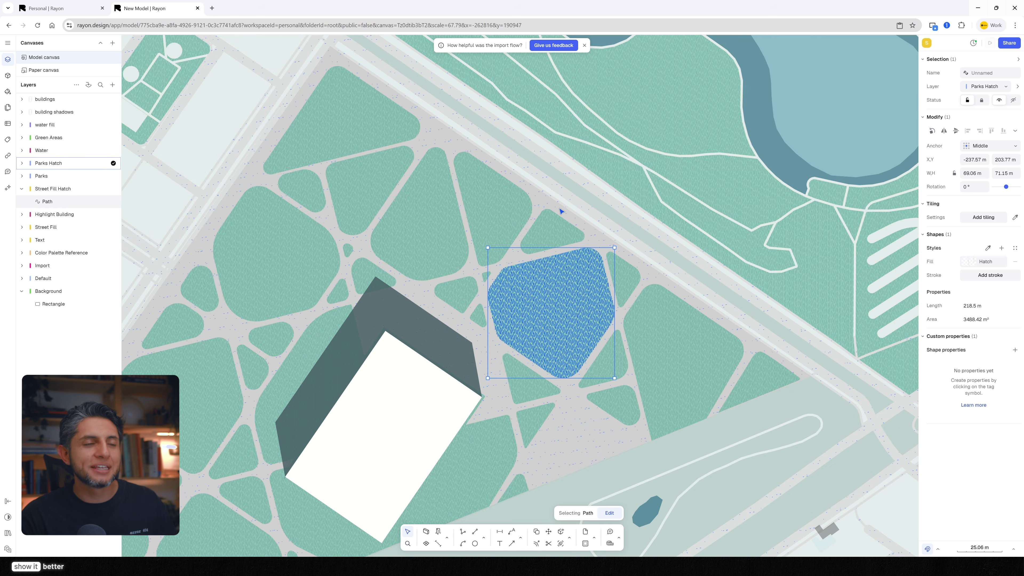
pyautogui.press('Escape')
pyautogui.hotkey('shift', '1')
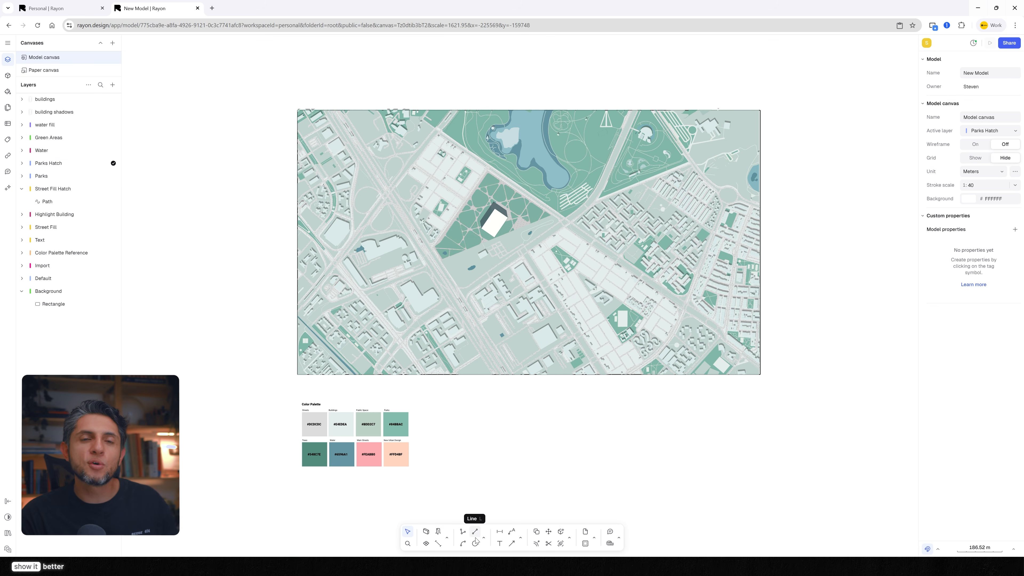
# Start a polyline shape with its solid fill sampled from the pink Main Streets palette swatch.
pyautogui.click(464, 533)
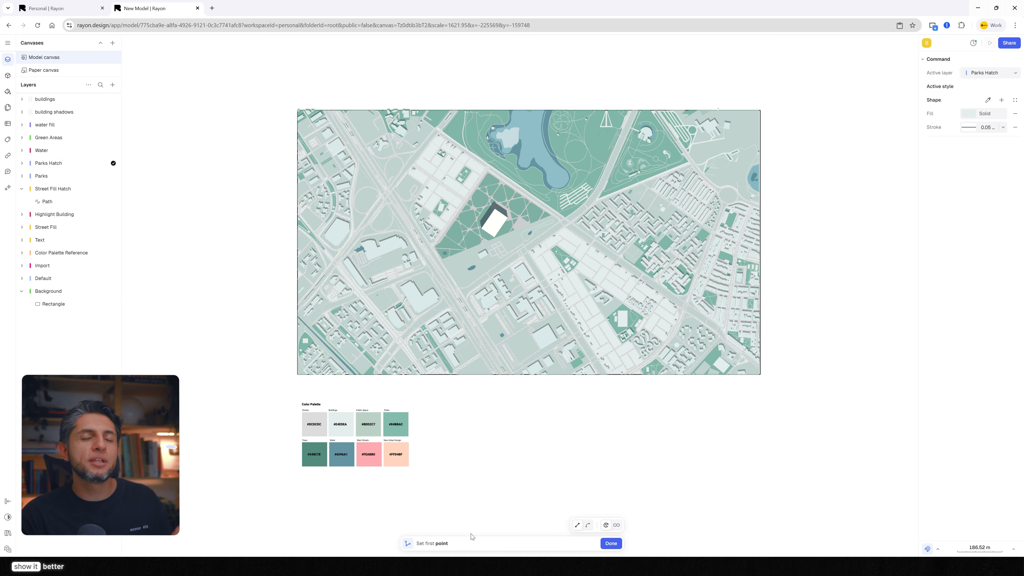
pyautogui.click(969, 114)
pyautogui.click(902, 137)
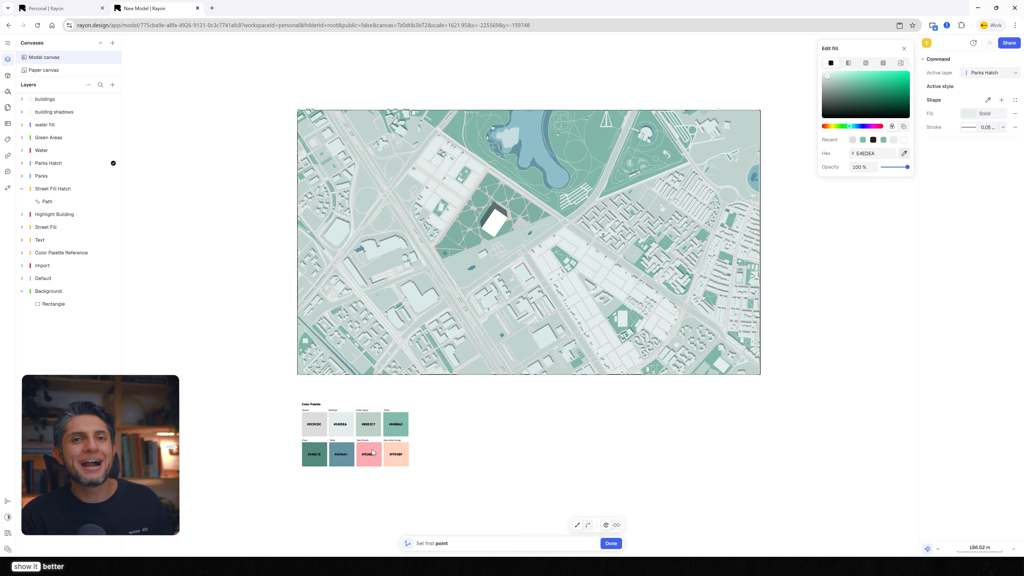
pyautogui.click(372, 451)
# Trace one edge of the diagonal main street from its northwest end to the map's southeast corner.
pyautogui.scroll(3, 529, 213)
pyautogui.scroll(-2, 336, 236)
pyautogui.click(333, 122)
pyautogui.click(486, 231)
pyautogui.click(594, 309)
pyautogui.click(638, 345)
pyautogui.click(724, 407)
# Trace back along the diagonal street's opposite edge to its northwest start, closing the pink street shape.
pyautogui.click(652, 349)
pyautogui.click(622, 329)
pyautogui.click(591, 306)
pyautogui.scroll(5, 582, 303)
pyautogui.click(459, 193)
pyautogui.scroll(-4, 342, 109)
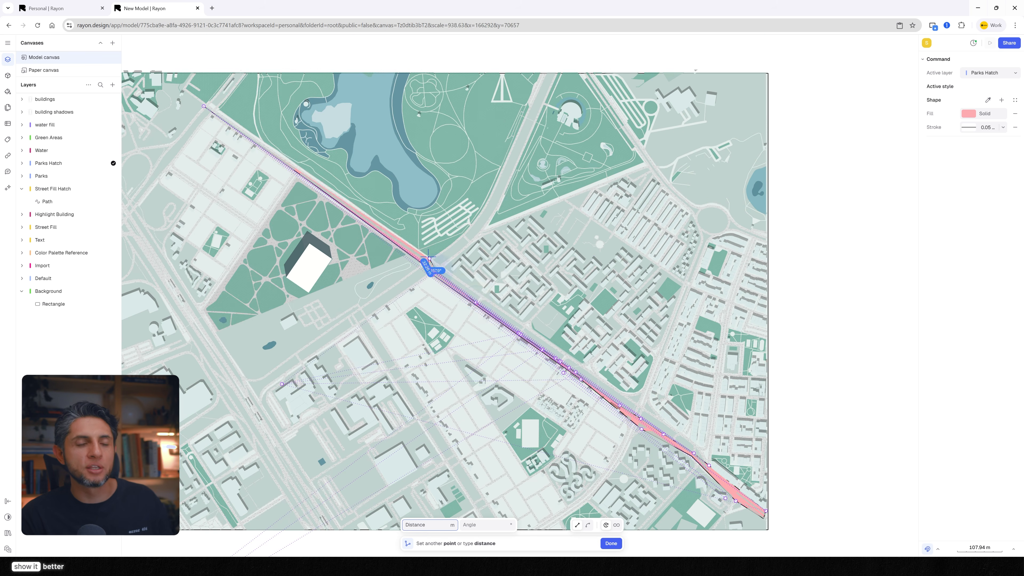
pyautogui.click(207, 105)
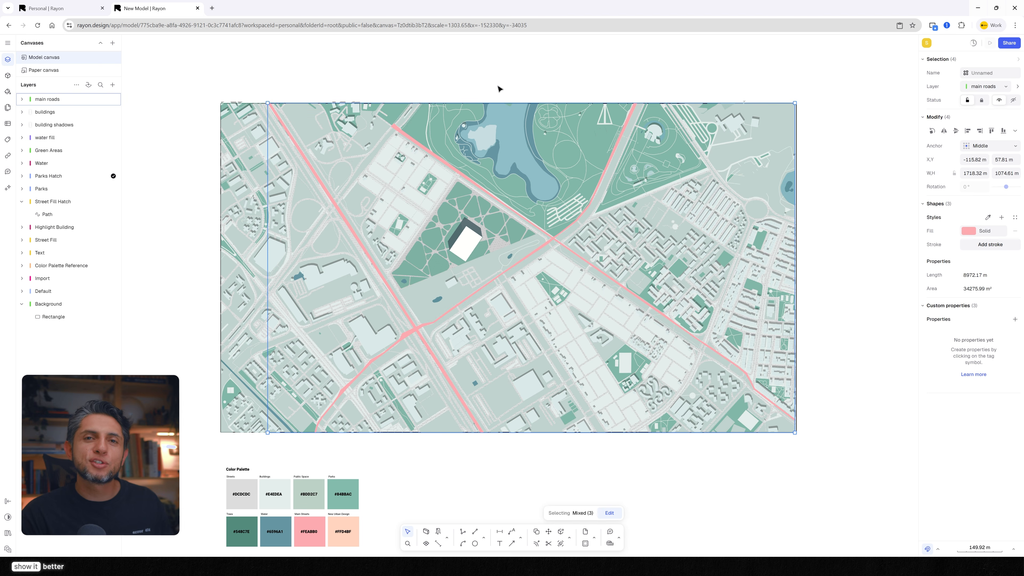
pyautogui.press('Escape')
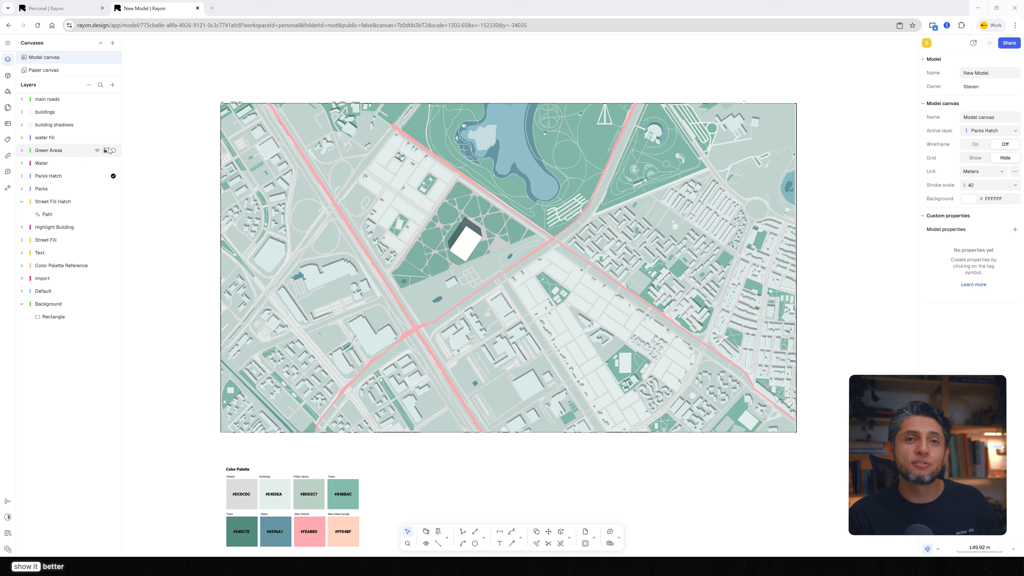
# Search the block libraries for "trees" and place a Tree B block on the map.
pyautogui.click(7, 75)
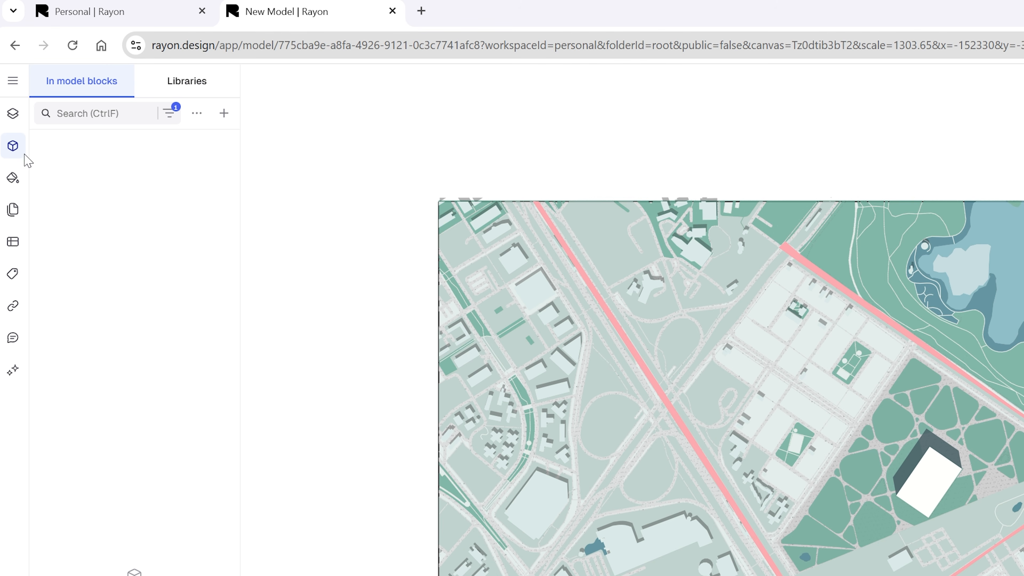
pyautogui.click(190, 82)
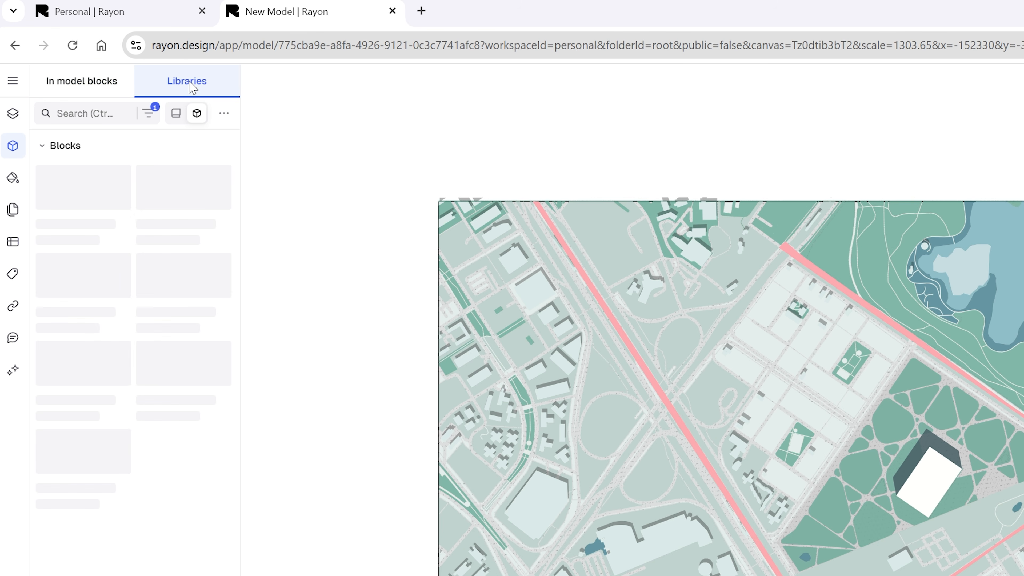
pyautogui.click(93, 113)
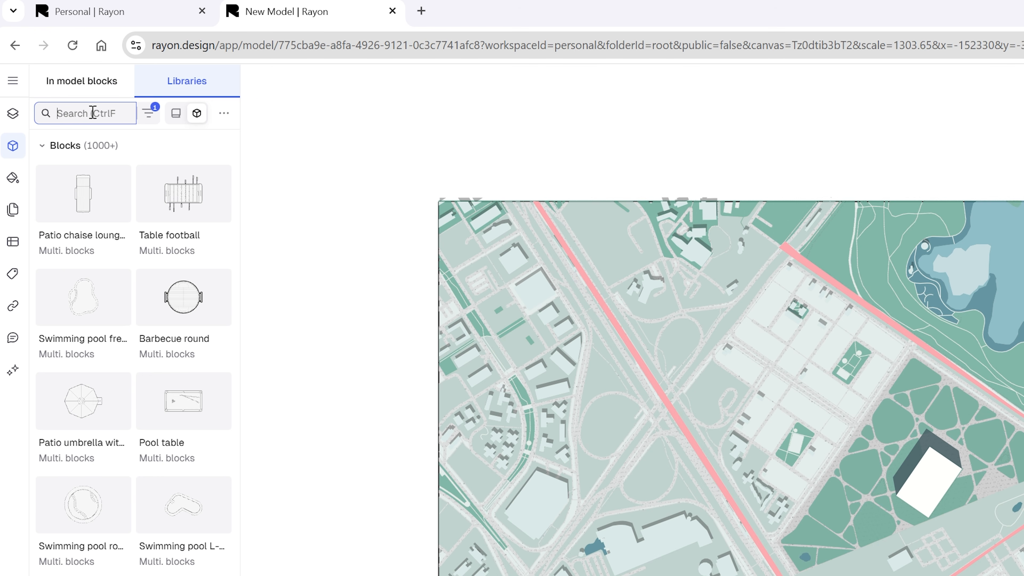
pyautogui.write('trees')
pyautogui.scroll(-10, 140, 291)
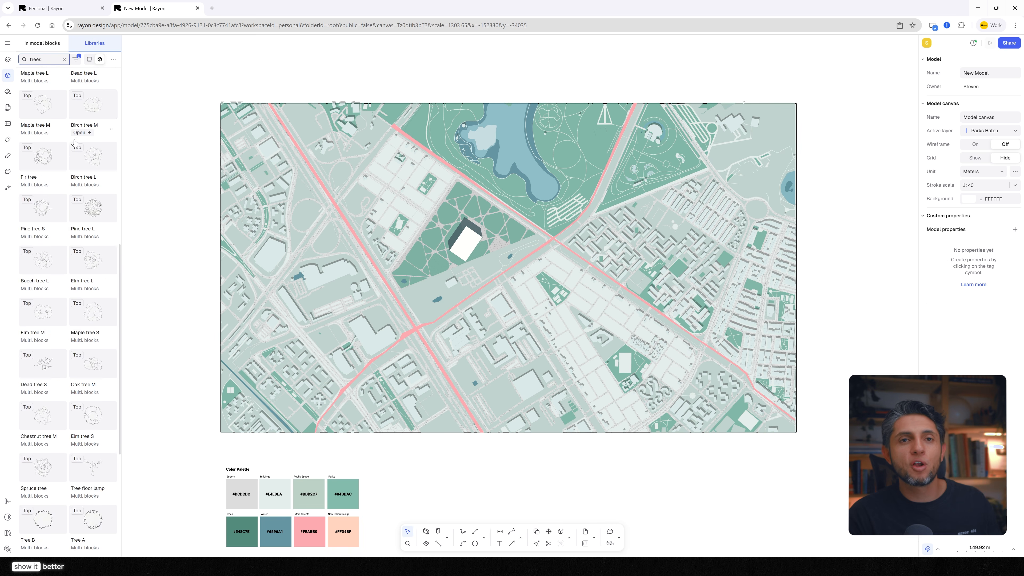
pyautogui.scroll(-5, 74, 142)
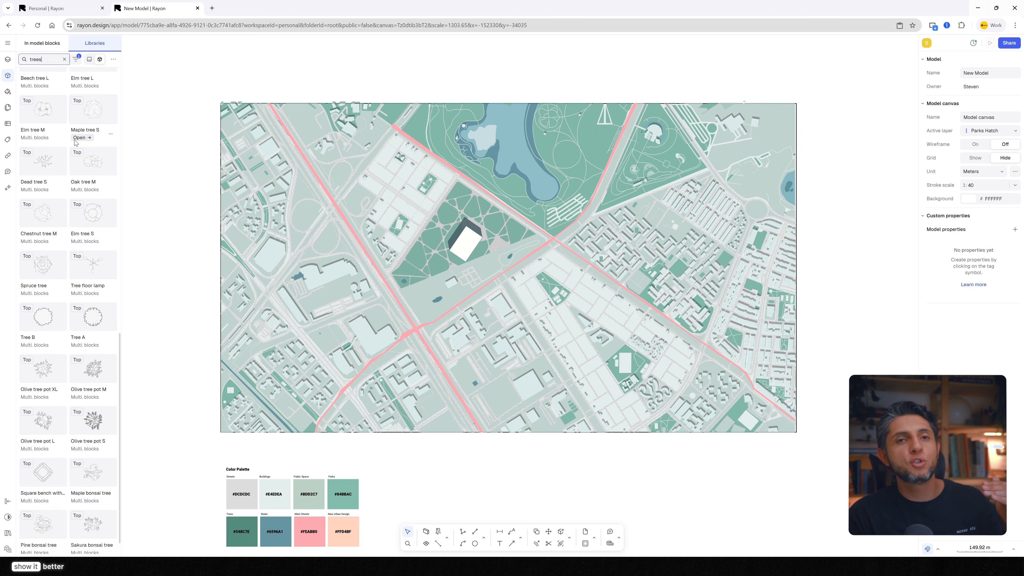
pyautogui.click(43, 302)
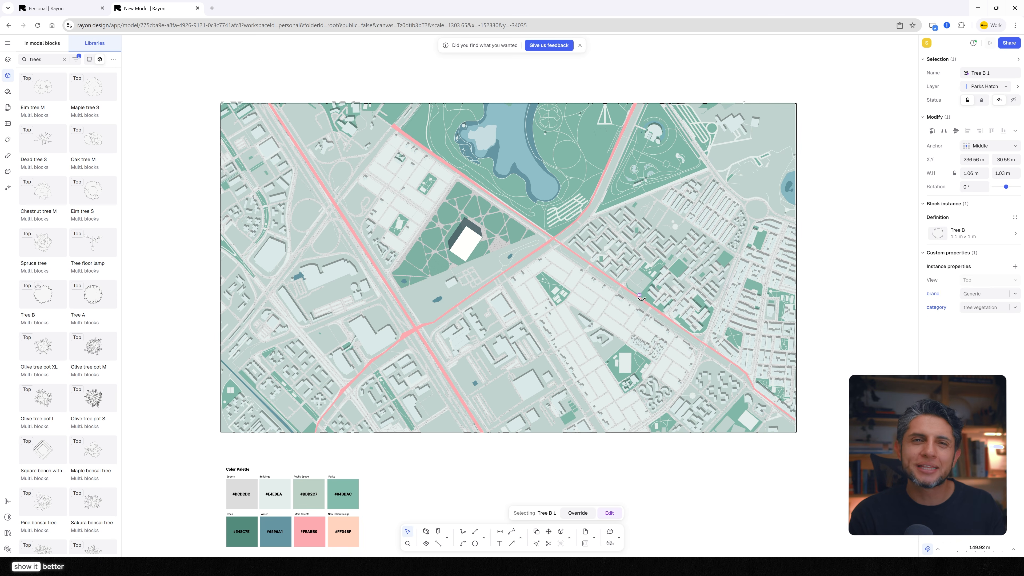
# Enlarge the Tree B block to about 14 m across and move it onto the park lawn east of the highlighted white building.
pyautogui.scroll(10, 640, 298)
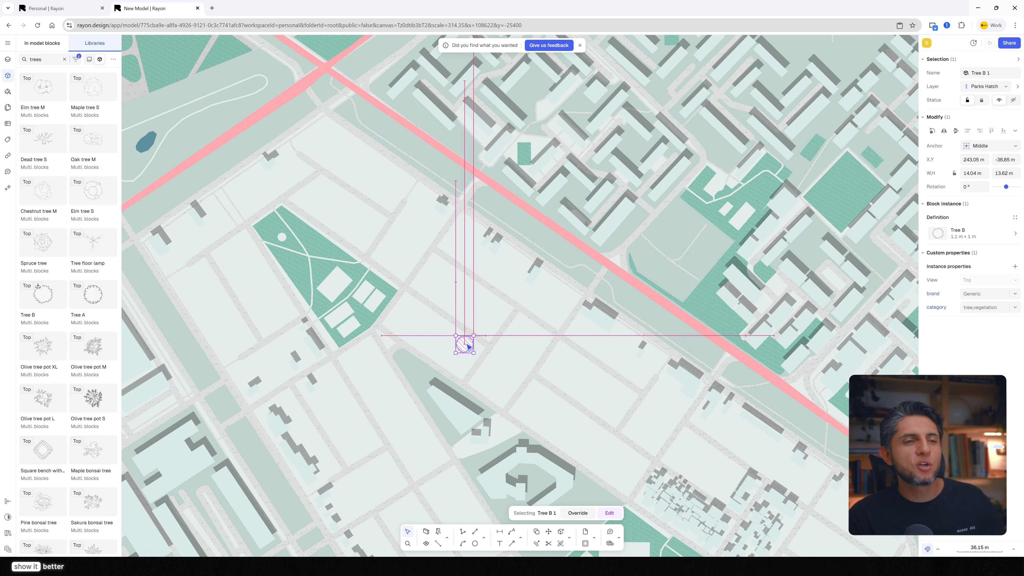
pyautogui.moveTo(464, 343); pyautogui.dragTo(413, 295)
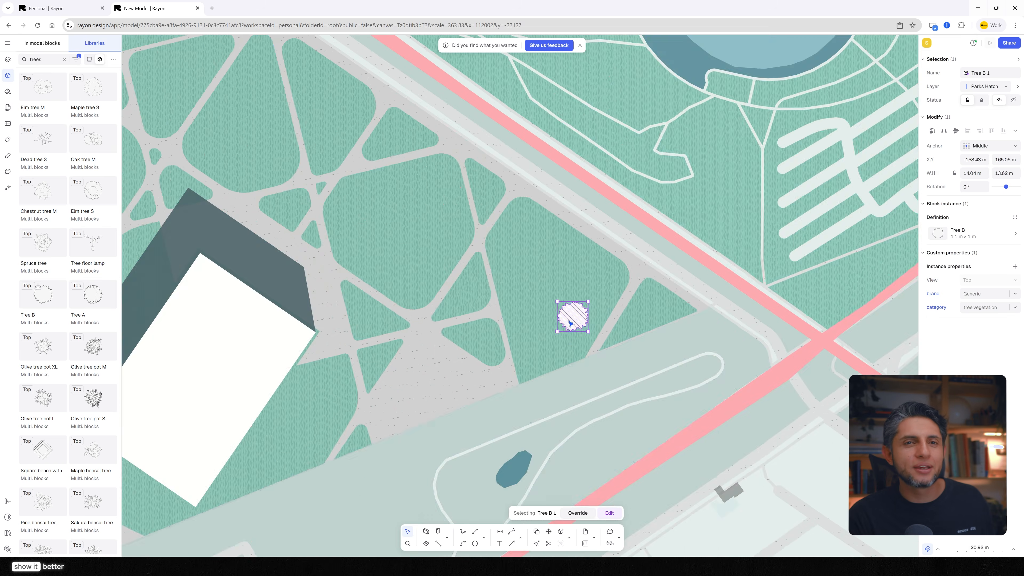
pyautogui.scroll(-10, 571, 324)
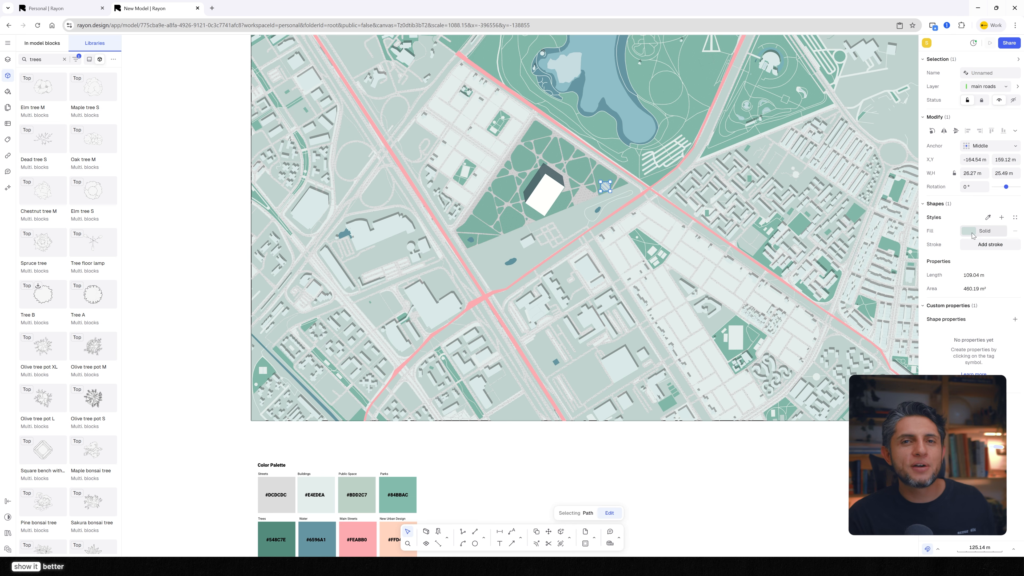
# Fill the tree shape with the colour sampled from the dark green Trees palette swatch.
pyautogui.click(971, 231)
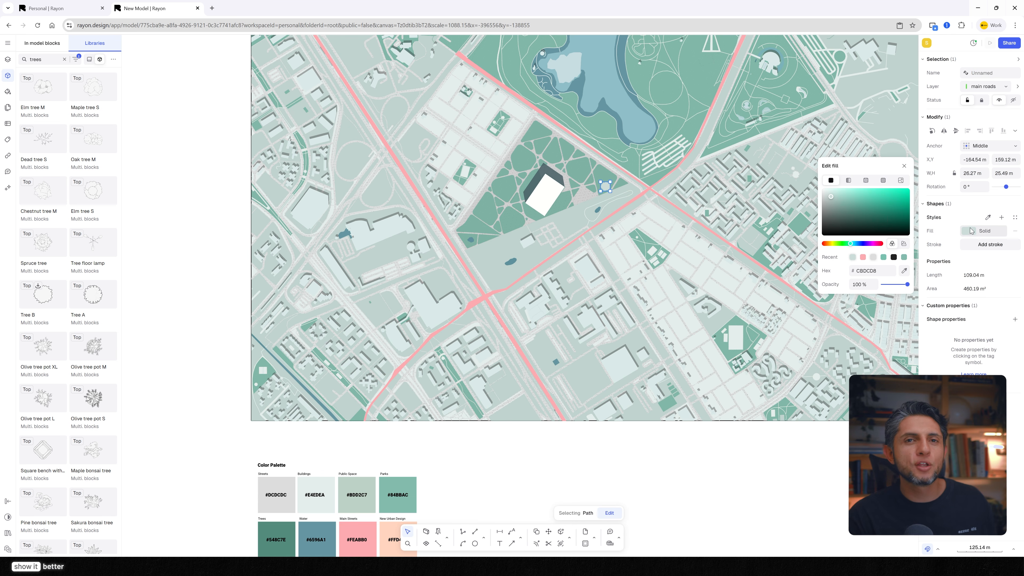
pyautogui.click(904, 271)
pyautogui.click(278, 525)
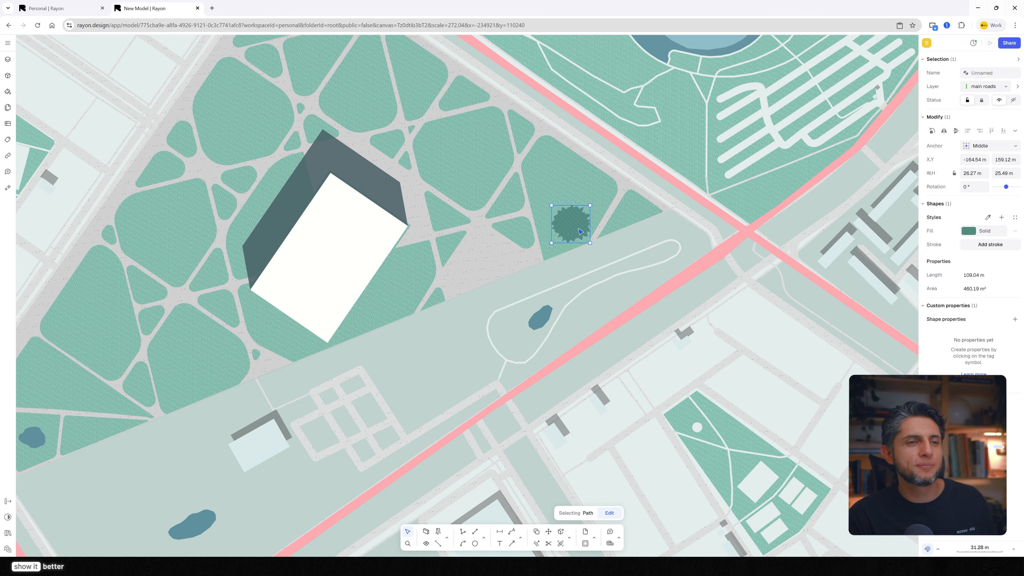
# Duplicate the green tree repeatedly and spread the copies over the park lawns and paths around the highlighted building.
pyautogui.moveTo(579, 232); pyautogui.dragTo(617, 172)
pyautogui.scroll(5, 617, 172)
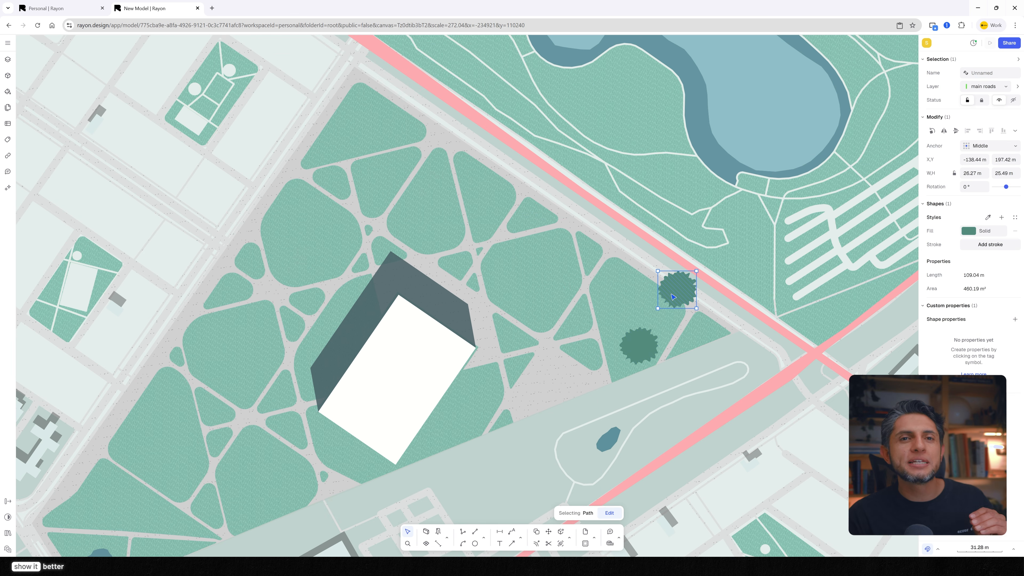
pyautogui.moveTo(681, 293); pyautogui.dragTo(618, 245)
pyautogui.moveTo(618, 245); pyautogui.dragTo(386, 85)
pyautogui.moveTo(386, 86); pyautogui.dragTo(614, 107)
pyautogui.moveTo(614, 107); pyautogui.dragTo(573, 86)
pyautogui.moveTo(574, 87); pyautogui.dragTo(639, 169)
pyautogui.moveTo(638, 168); pyautogui.dragTo(606, 288)
pyautogui.moveTo(606, 289); pyautogui.dragTo(486, 382)
pyautogui.moveTo(486, 383); pyautogui.dragTo(464, 420)
pyautogui.moveTo(463, 420); pyautogui.dragTo(272, 465)
pyautogui.moveTo(272, 465); pyautogui.dragTo(314, 226)
pyautogui.moveTo(309, 221); pyautogui.dragTo(395, 211)
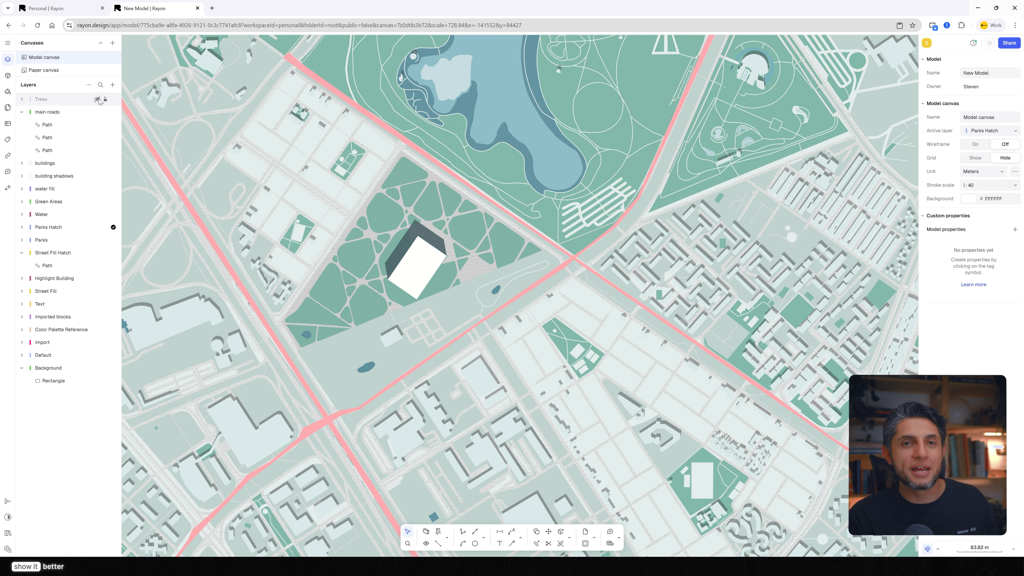
# Make the Trees layer visible and review the trees around the park, lake and main streets.
pyautogui.click(97, 99)
pyautogui.scroll(5, 421, 258)
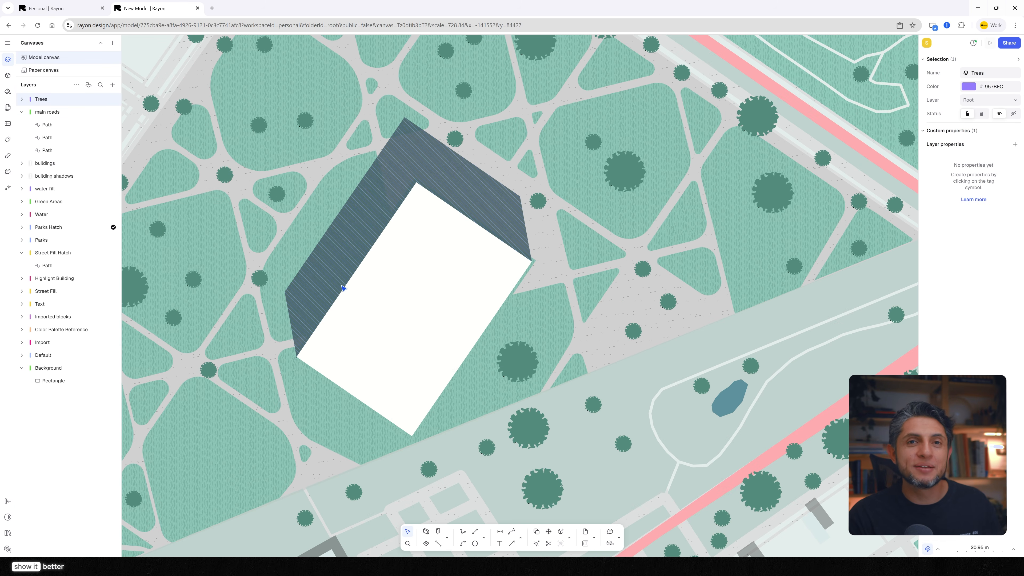
pyautogui.scroll(15, 309, 294)
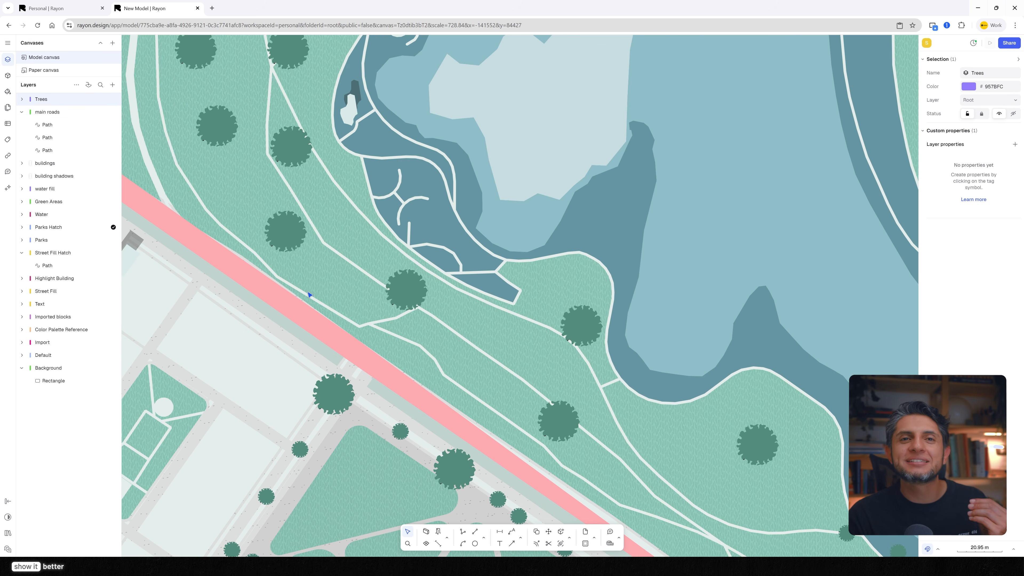
pyautogui.scroll(-15, 310, 295)
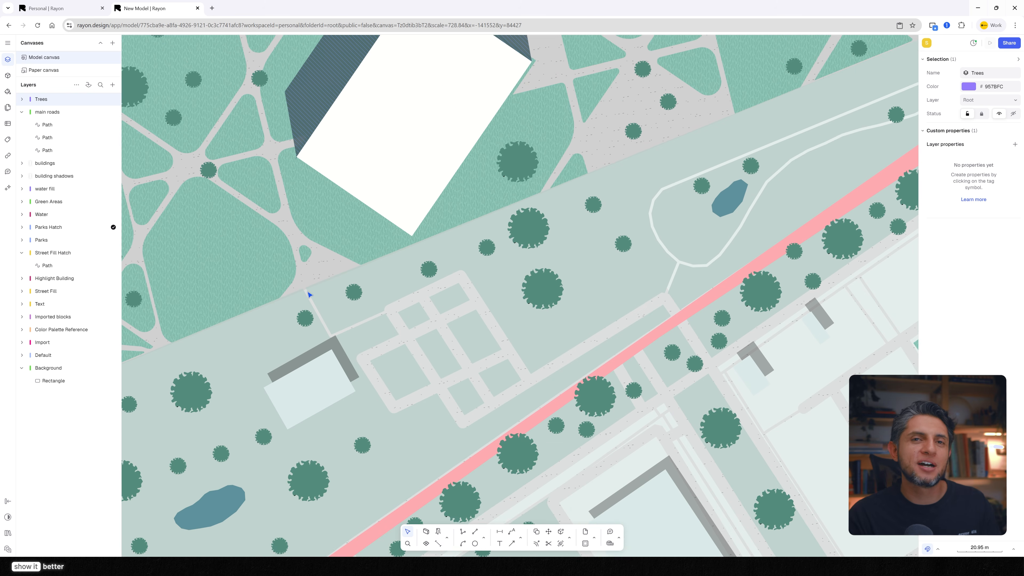
pyautogui.scroll(-10, 310, 295)
pyautogui.scroll(-10, 310, 295)
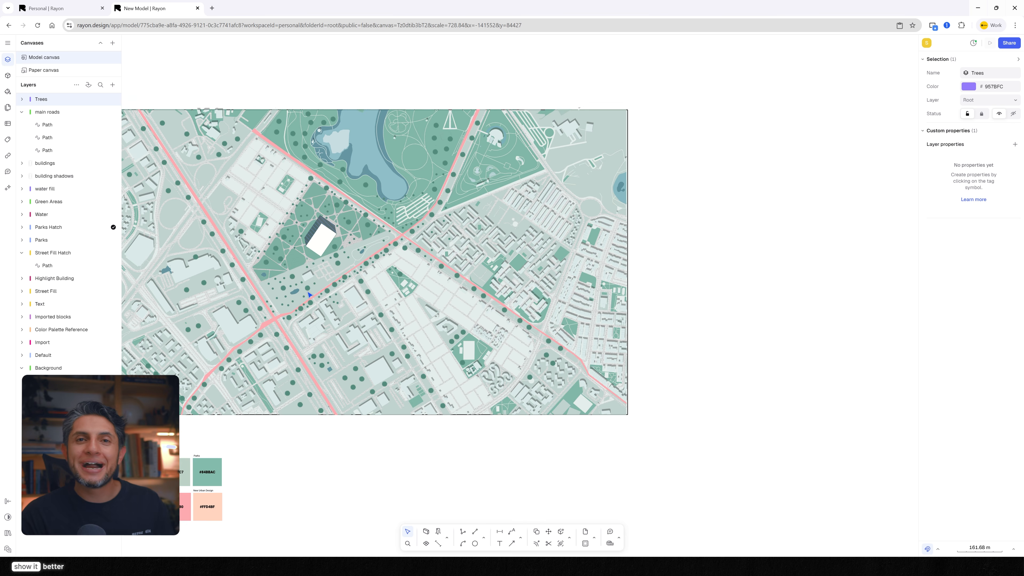
pyautogui.moveTo(296, 284); pyautogui.dragTo(360, 306)
pyautogui.scroll(5, 363, 291)
pyautogui.scroll(-4, 319, 255)
# Open the Site Analysis template from the Symbols category of the Rayon templates.
pyautogui.click(49, 9)
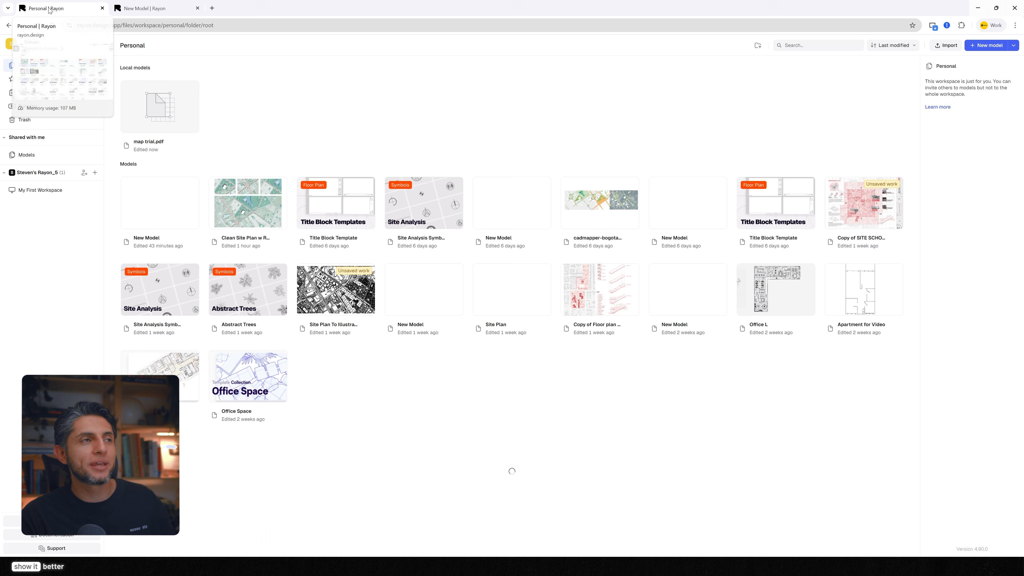
pyautogui.click(33, 93)
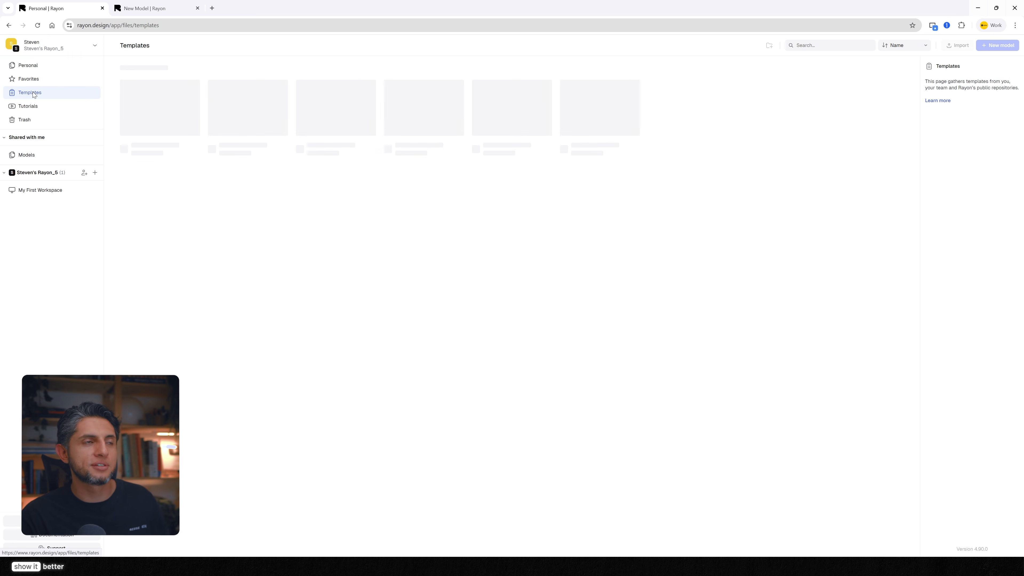
pyautogui.click(285, 69)
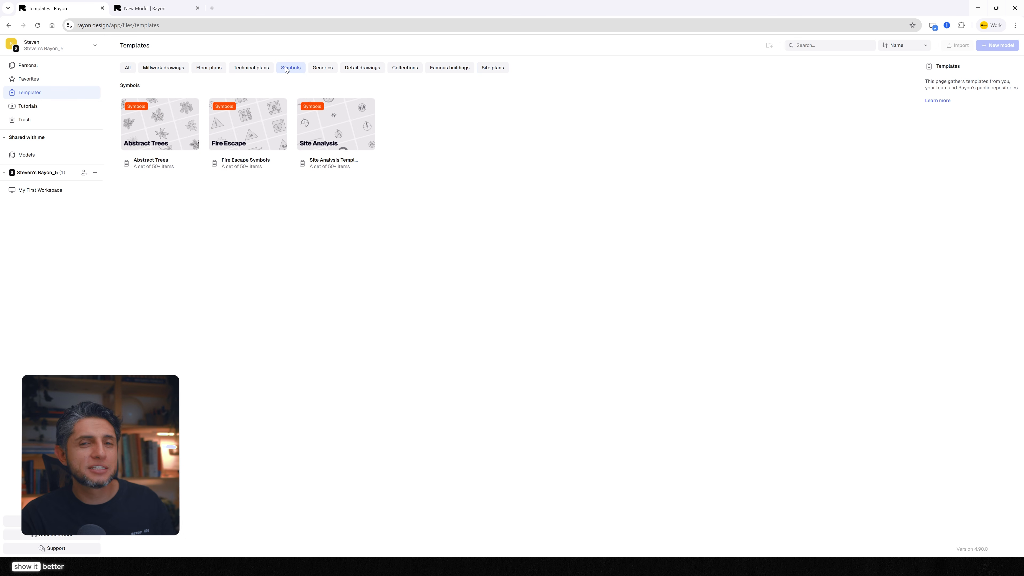
pyautogui.click(334, 128)
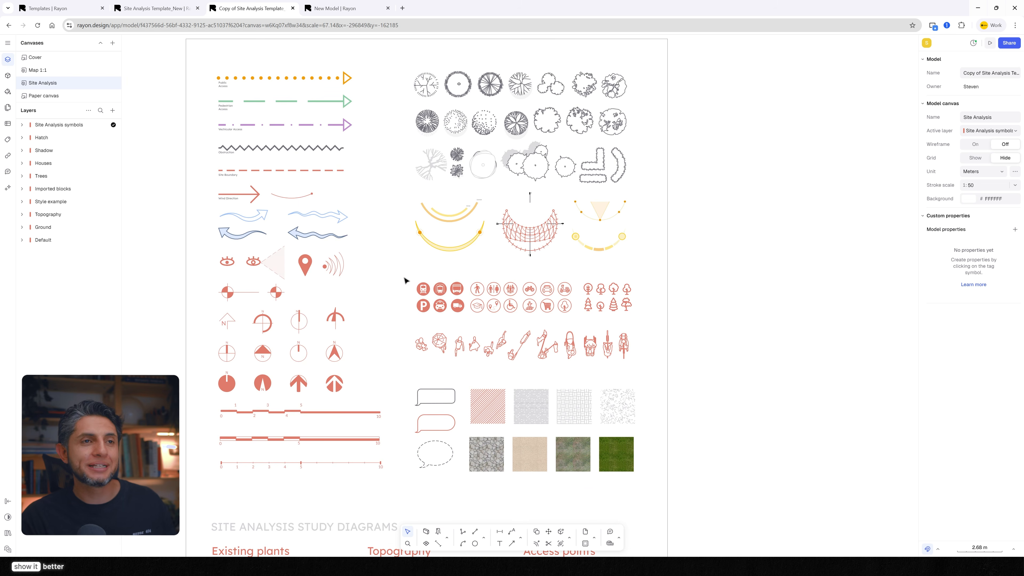
# Select the round transport and amenity icon blocks on the Site Analysis canvas and copy them.
pyautogui.moveTo(405, 280); pyautogui.dragTo(580, 328)
pyautogui.hotkey('shift', '2')
pyautogui.rightClick(469, 139)
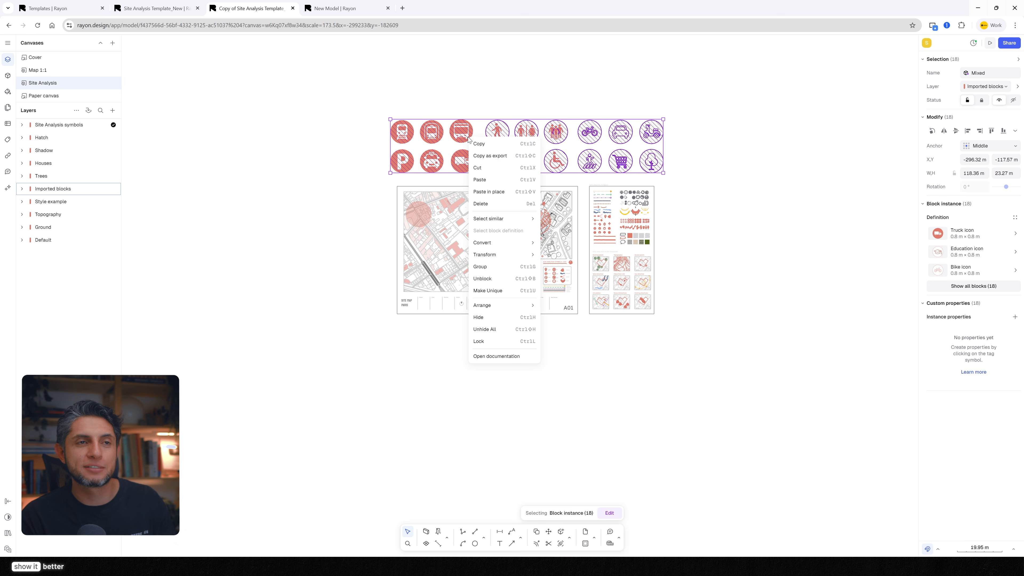
pyautogui.click(478, 158)
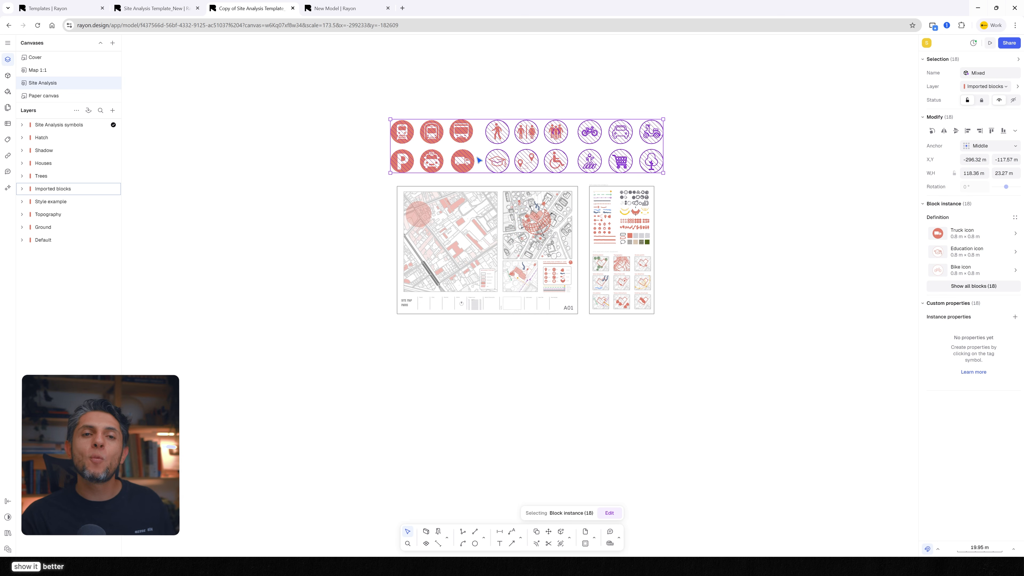
# Return to the map model and add a layer named "Symbols and icons" above Trees.
pyautogui.click(360, 8)
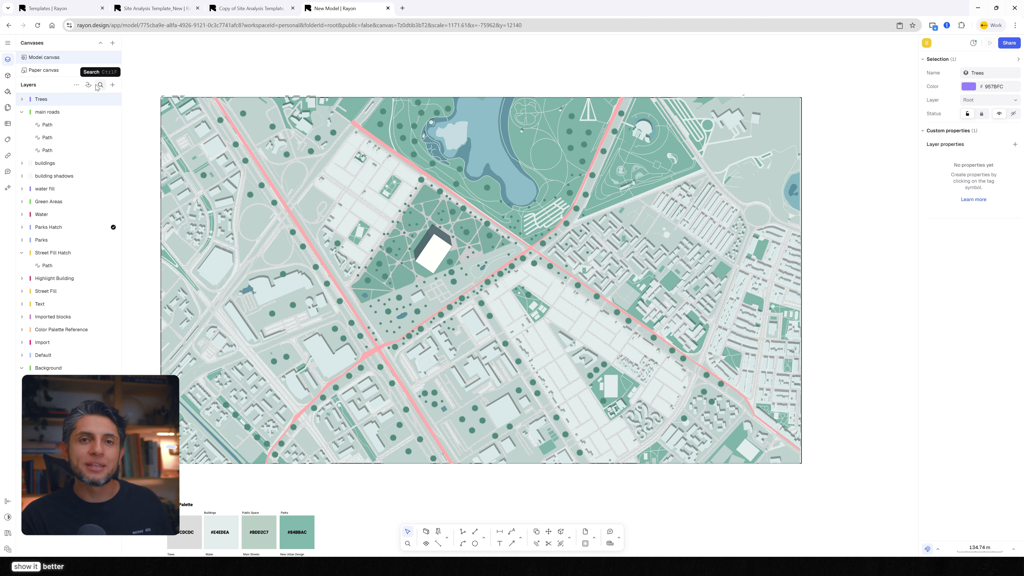
pyautogui.click(116, 100)
pyautogui.doubleClick(72, 103)
pyautogui.press('capslock')
pyautogui.write('Symbols and icons')
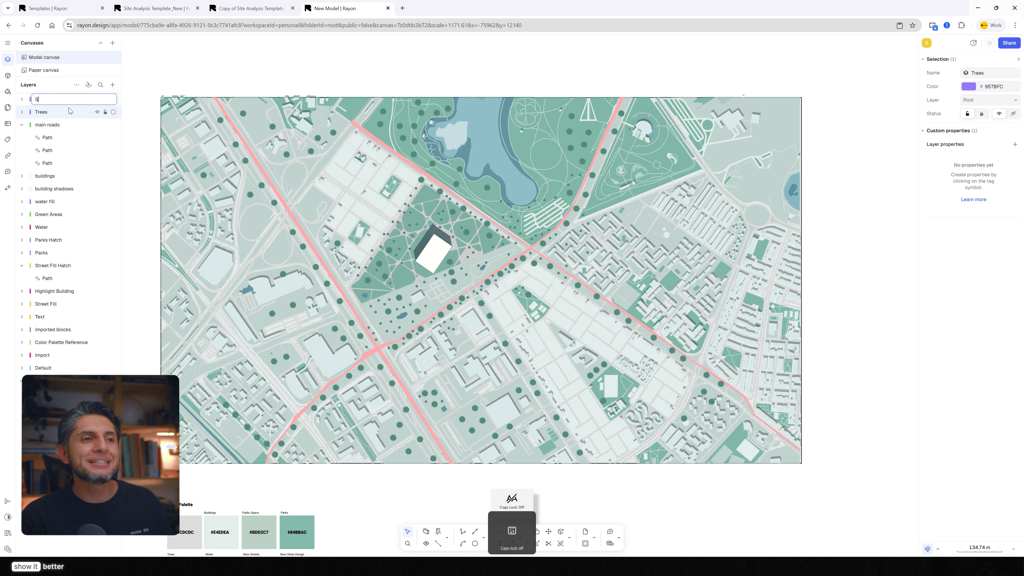
pyautogui.press('Return')
pyautogui.press('capslock')
# Paste the copied icon blocks and place the set in the blank area below the map.
pyautogui.rightClick(270, 80)
pyautogui.click(297, 117)
pyautogui.moveTo(463, 335); pyautogui.dragTo(397, 436)
pyautogui.scroll(-3, 542, 322)
pyautogui.click(457, 456)
pyautogui.scroll(5, 457, 456)
pyautogui.scroll(-4, 457, 456)
pyautogui.scroll(4, 456, 451)
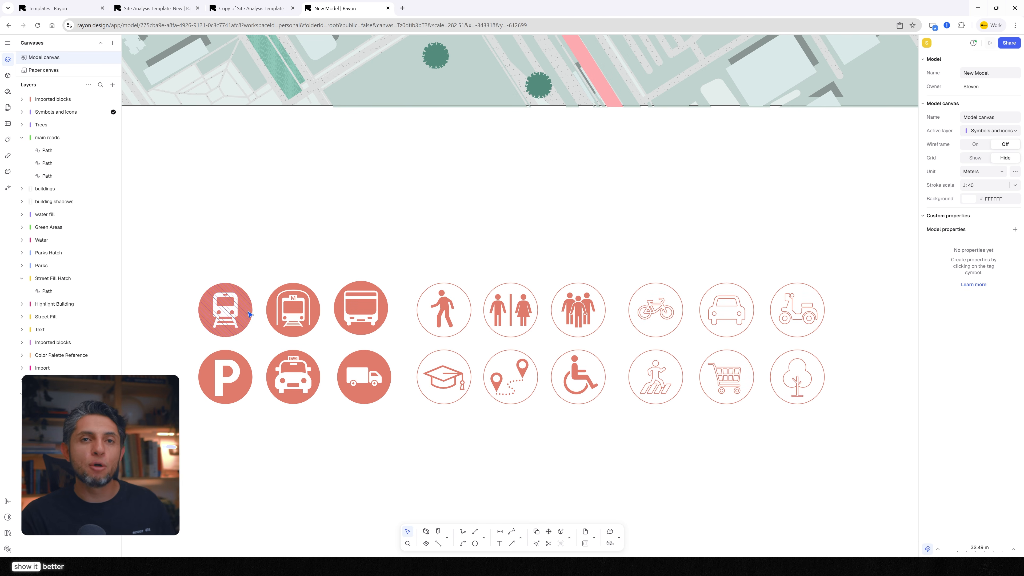
# Edit the Train icon block and change its Icon Style fill to neutral grey #858585.
pyautogui.doubleClick(249, 312)
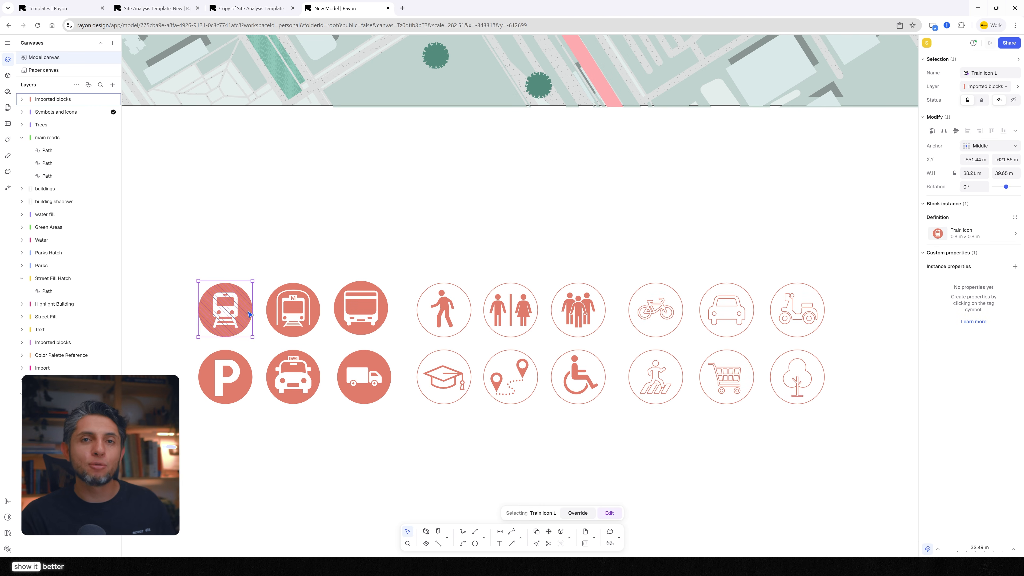
pyautogui.click(939, 235)
pyautogui.click(1015, 233)
pyautogui.click(869, 198)
pyautogui.moveTo(860, 201); pyautogui.dragTo(823, 213)
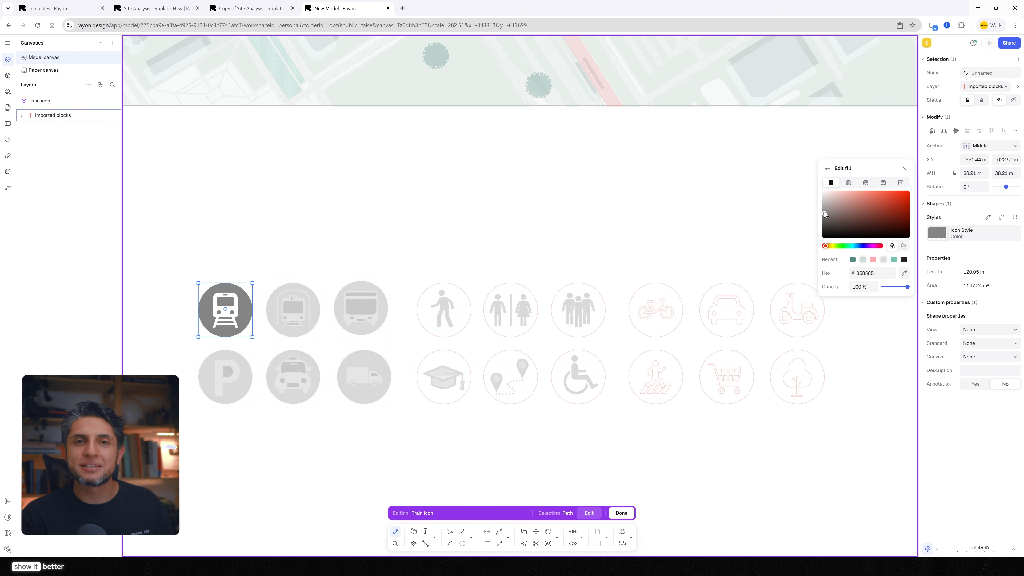
pyautogui.click(621, 513)
# Distribute the train, bus, parking, taxi and truck icons over the map along the main streets and city blocks.
pyautogui.scroll(-5, 606, 480)
pyautogui.moveTo(518, 417); pyautogui.dragTo(452, 276)
pyautogui.moveTo(551, 428); pyautogui.dragTo(571, 196)
pyautogui.moveTo(585, 428); pyautogui.dragTo(356, 137)
pyautogui.moveTo(517, 464); pyautogui.dragTo(713, 355)
pyautogui.moveTo(550, 464); pyautogui.dragTo(545, 439)
pyautogui.moveTo(592, 459); pyautogui.dragTo(735, 83)
pyautogui.scroll(-3, 692, 162)
pyautogui.moveTo(542, 241); pyautogui.dragTo(259, 122)
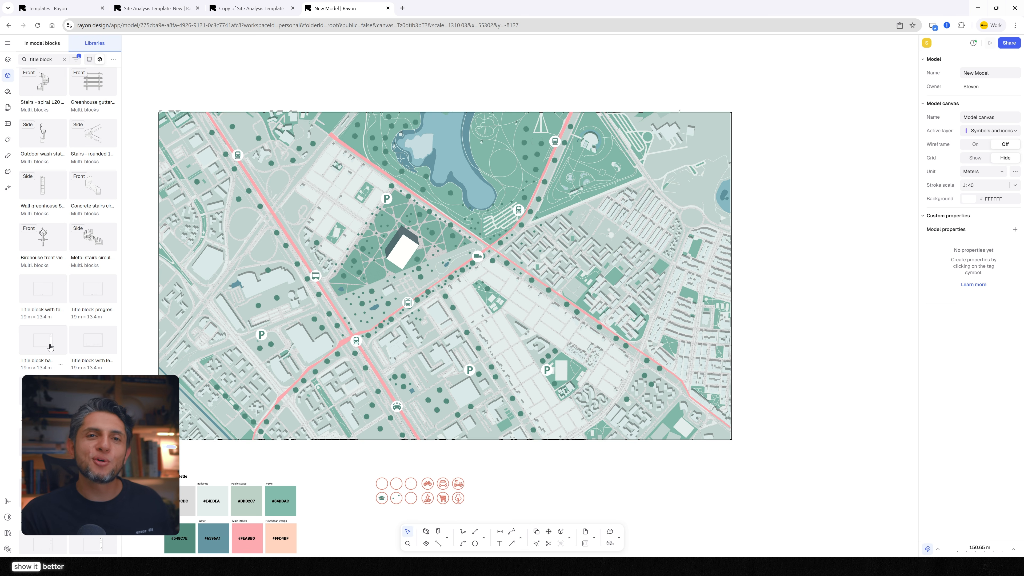
# Insert the basic vertical title block, enlarge it to about 1540 by 1088 m and place it east of the map.
pyautogui.click(50, 347)
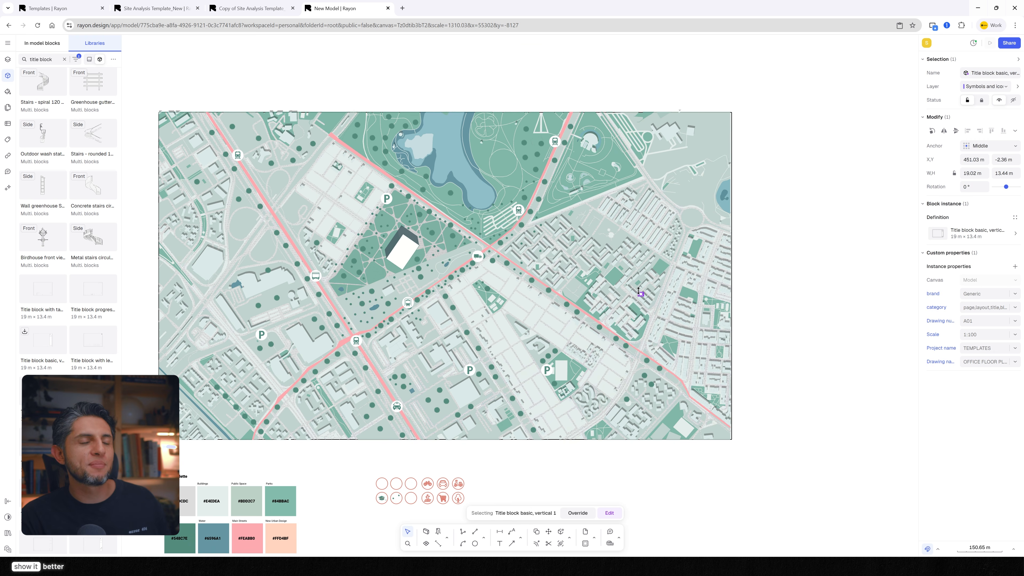
pyautogui.scroll(5, 639, 293)
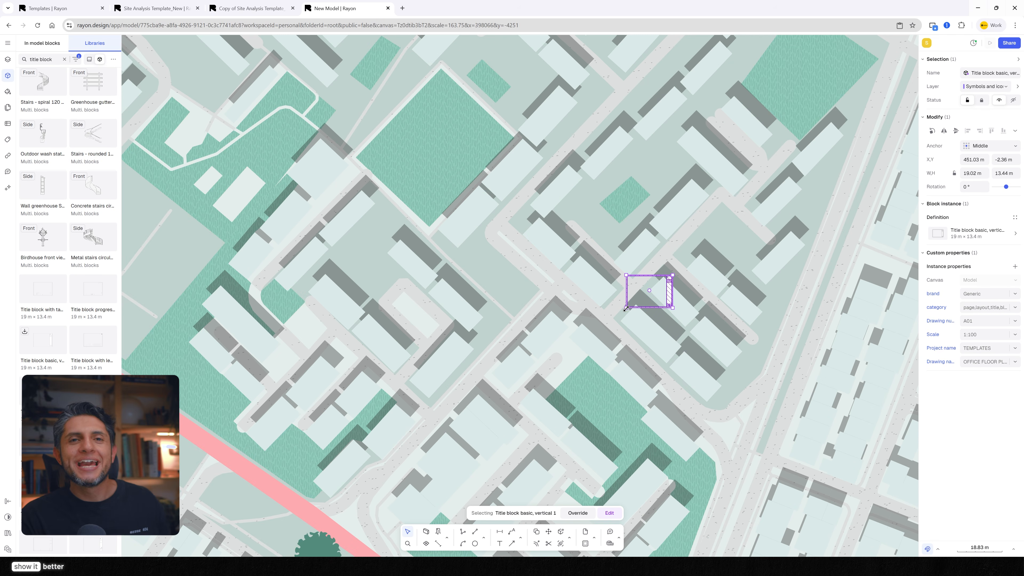
pyautogui.moveTo(626, 308); pyautogui.dragTo(390, 475)
pyautogui.scroll(-5, 495, 273)
pyautogui.moveTo(516, 274); pyautogui.dragTo(727, 144)
pyautogui.scroll(-3, 468, 218)
pyautogui.moveTo(583, 246); pyautogui.dragTo(643, 300)
pyautogui.moveTo(638, 268); pyautogui.dragTo(740, 270)
pyautogui.press('Escape')
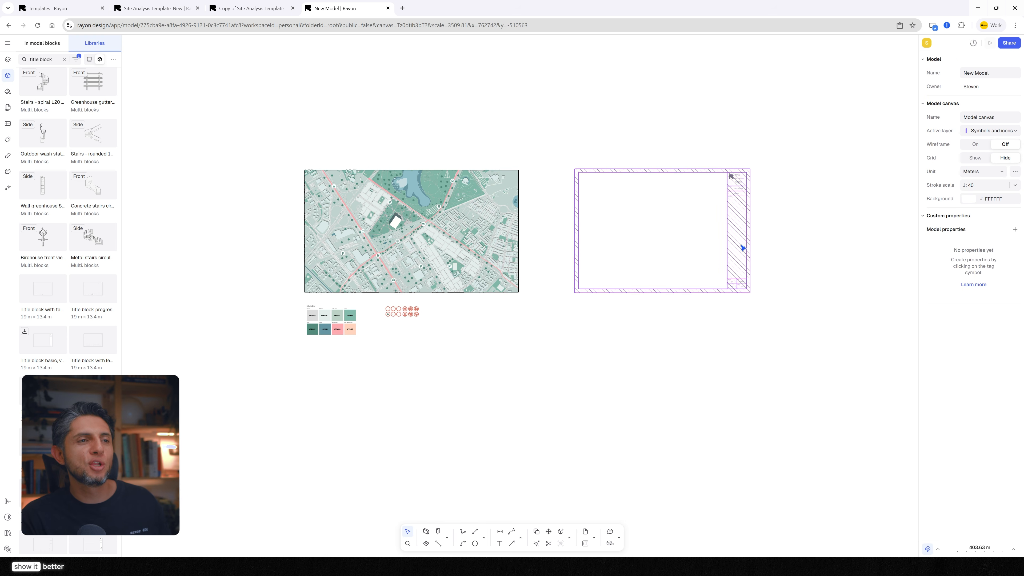
# Open the title block for editing and replace the RAYON logo text with "Show it Better".
pyautogui.moveTo(746, 219); pyautogui.dragTo(559, 296)
pyautogui.scroll(6, 557, 266)
pyautogui.doubleClick(532, 181)
pyautogui.doubleClick(532, 177)
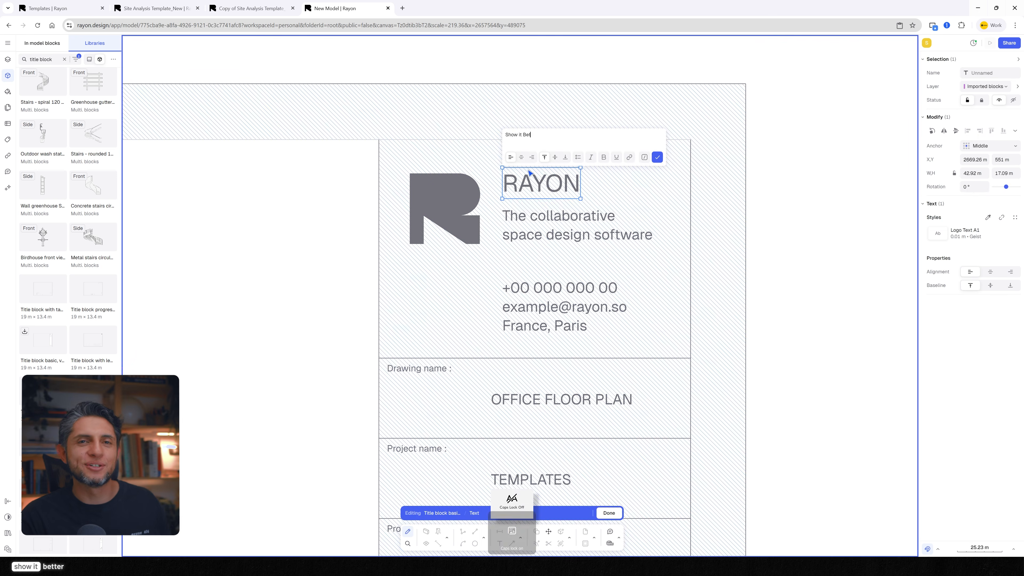
# Replace the title block's tagline with "Teaching Architects how to show their ideas better".
pyautogui.doubleClick(589, 231)
pyautogui.tripleClick(585, 173)
pyautogui.write('Teaching Architects how to show their ideas better')
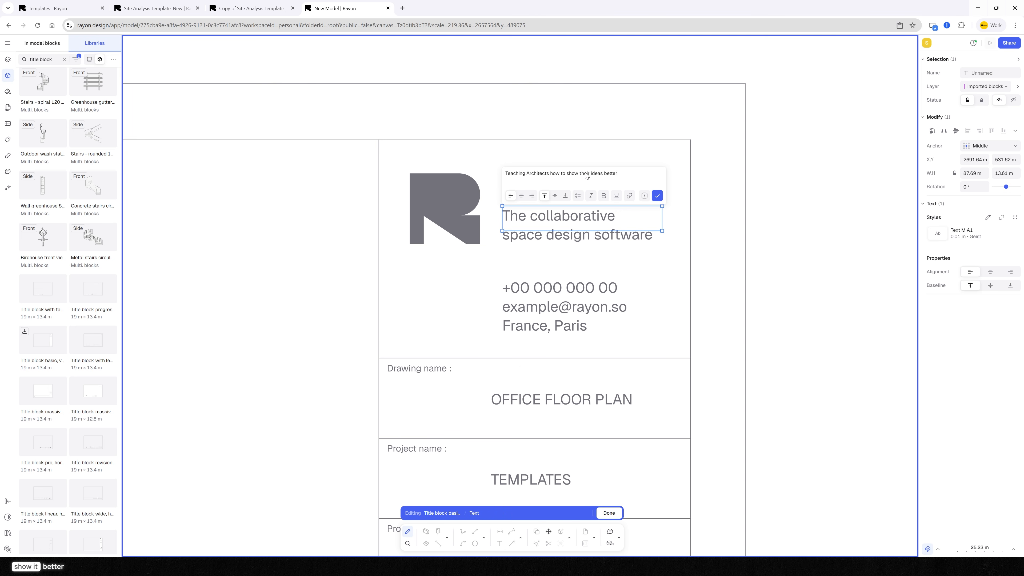
pyautogui.click(658, 196)
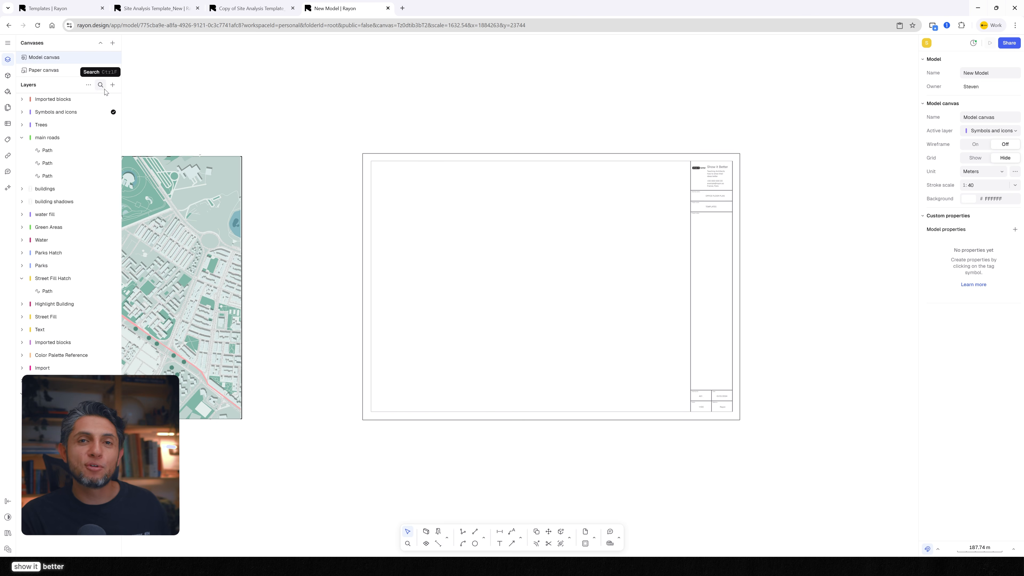
# Create a view from the Model canvas and resize it to fit within the upper part of the title block's drawing area.
pyautogui.moveTo(136, 127)
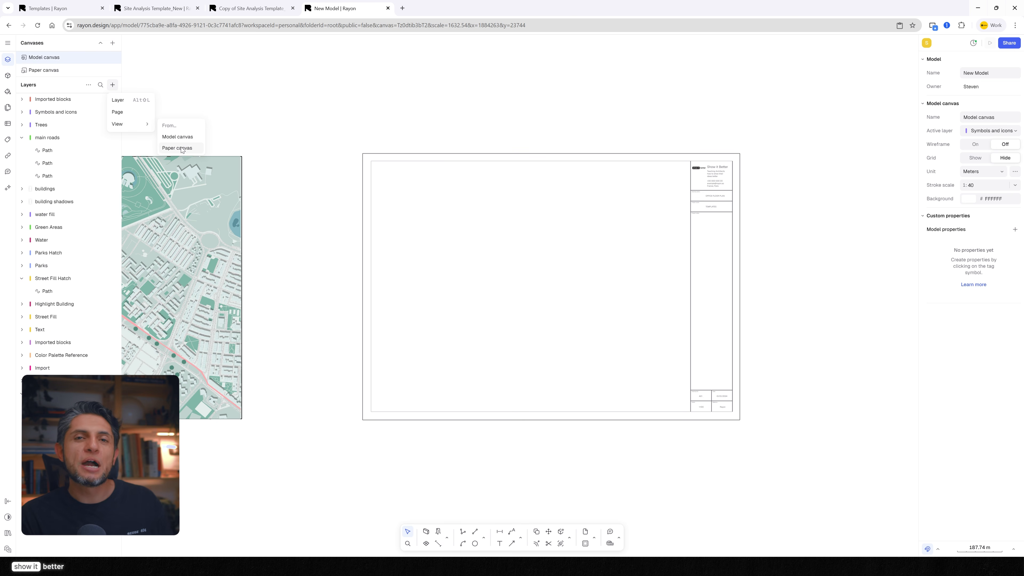
pyautogui.click(181, 138)
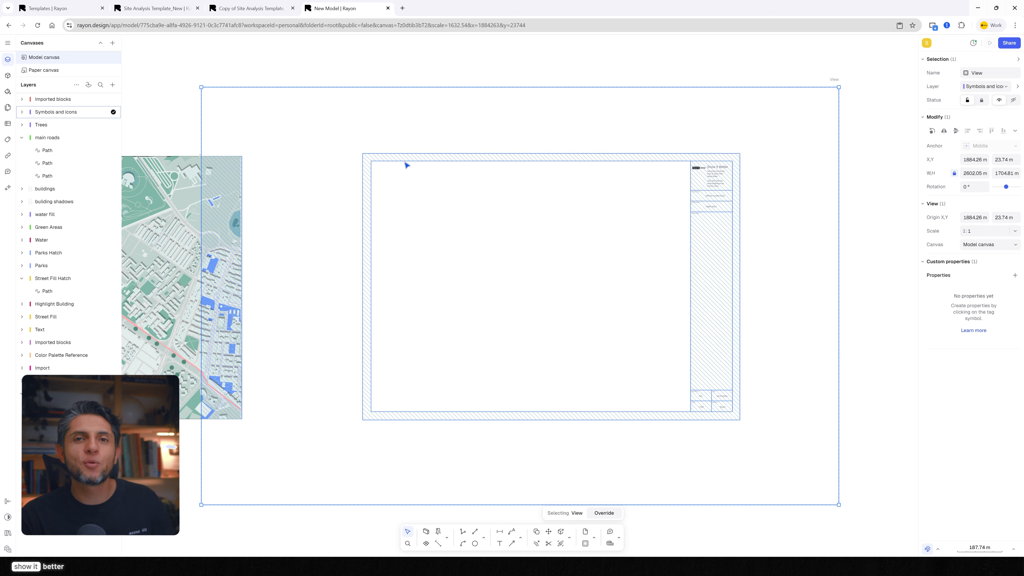
pyautogui.moveTo(384, 87); pyautogui.dragTo(463, 106)
pyautogui.moveTo(281, 105); pyautogui.dragTo(485, 222)
pyautogui.moveTo(847, 462); pyautogui.dragTo(779, 413)
pyautogui.moveTo(850, 473); pyautogui.dragTo(615, 319)
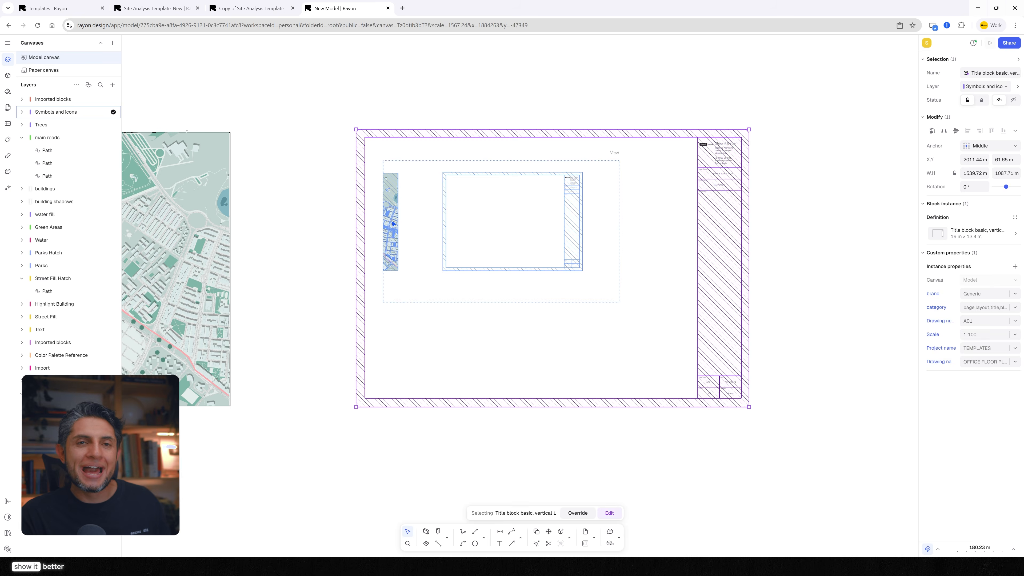
# Reframe the view's content on the map around the highlighted building at a scale of 1:1.41.
pyautogui.click(393, 223)
pyautogui.doubleClick(394, 223)
pyautogui.moveTo(403, 217); pyautogui.dragTo(612, 241)
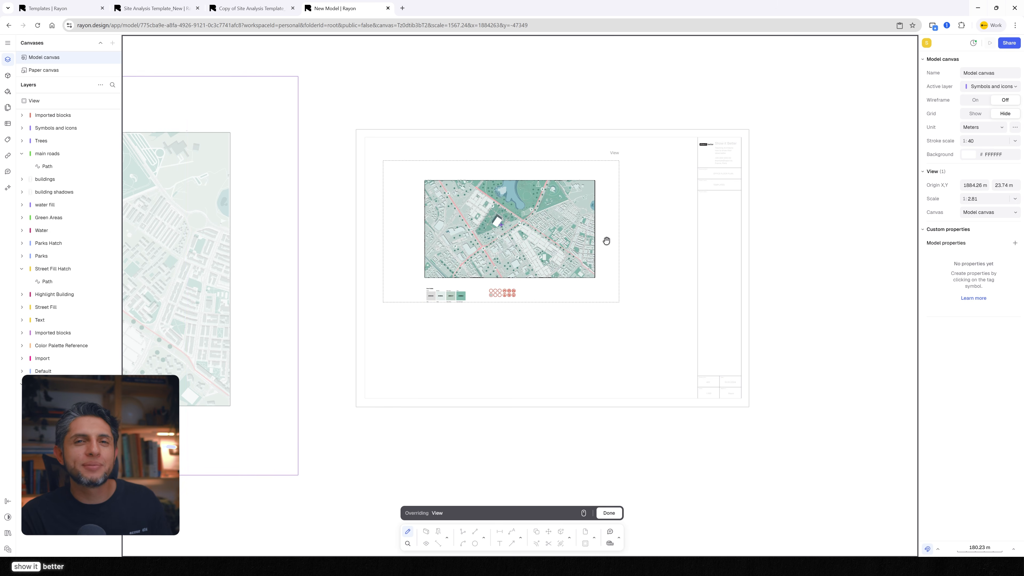
pyautogui.moveTo(548, 182); pyautogui.dragTo(548, 222)
pyautogui.hotkey('ctrl', 'z')
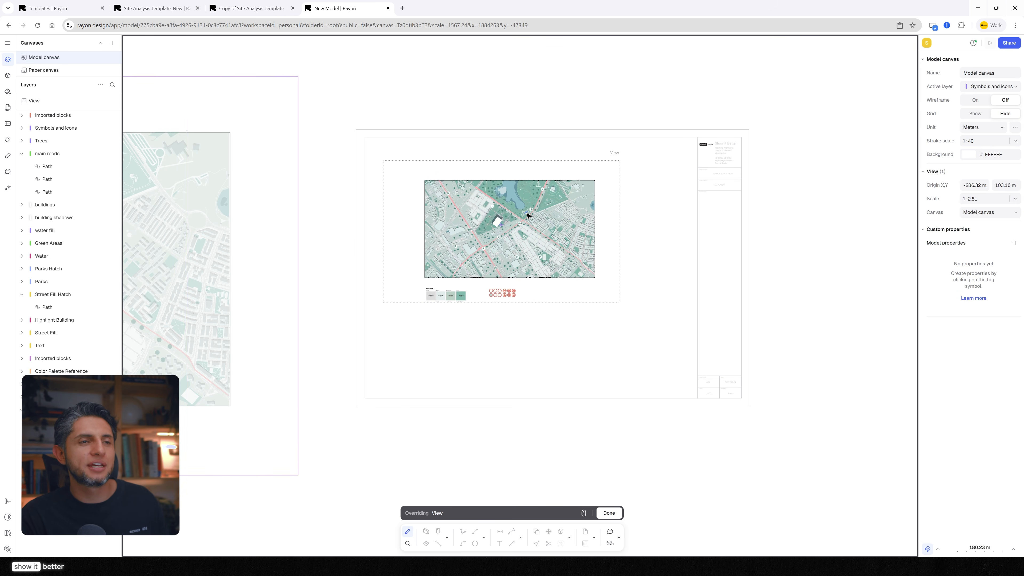
pyautogui.scroll(3, 527, 215)
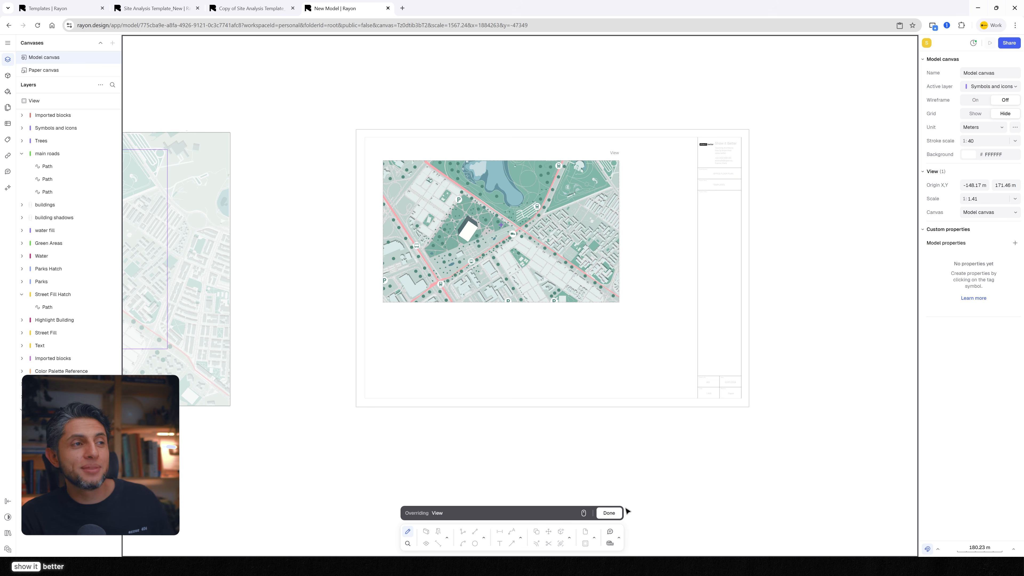
# Finish editing the map view and draw a circle about 262 m in diameter beneath it at the left of the drawing area.
pyautogui.click(613, 514)
pyautogui.click(339, 350)
pyautogui.click(364, 377)
pyautogui.moveTo(360, 359)
pyautogui.mouseDown()
pyautogui.moveTo(384, 387)
pyautogui.moveTo(460, 380)
pyautogui.moveTo(389, 510)
pyautogui.mouseUp()
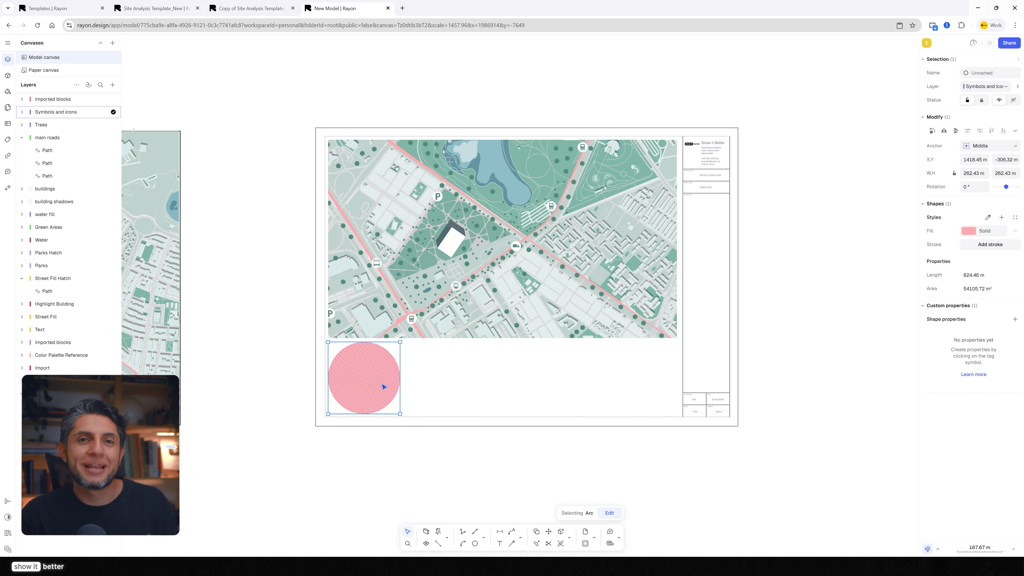
# Create a circular view of the Model canvas from the circle, framed on the highlighted building.
pyautogui.rightClick(383, 386)
pyautogui.moveTo(417, 446)
pyautogui.click(465, 447)
pyautogui.doubleClick(458, 379)
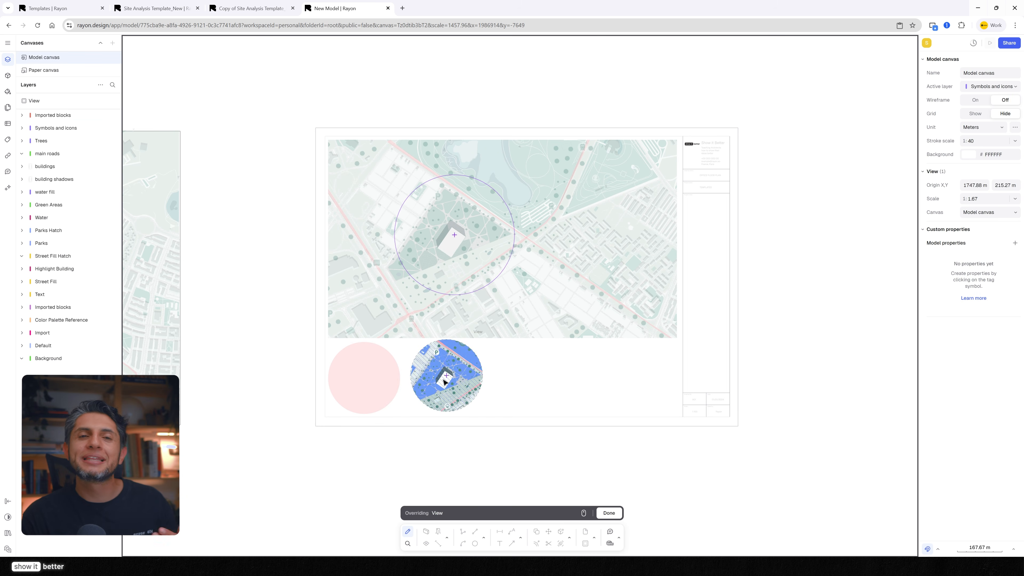
pyautogui.click(609, 513)
# Delete the source circle, move the circular view into its place and duplicate it to form a row of four.
pyautogui.click(365, 377)
pyautogui.press('Delete')
pyautogui.moveTo(422, 388); pyautogui.dragTo(340, 388)
pyautogui.keyDown('alt'); pyautogui.moveTo(339, 388); pyautogui.dragTo(420, 388); pyautogui.keyUp('alt')
pyautogui.keyDown('alt'); pyautogui.moveTo(420, 388); pyautogui.dragTo(584, 388); pyautogui.keyUp('alt')
# Reframe the three duplicated circular views so that each one shows a different area of the map.
pyautogui.doubleClick(442, 373)
pyautogui.moveTo(442, 372); pyautogui.dragTo(380, 380)
pyautogui.click(609, 513)
pyautogui.doubleClick(524, 378)
pyautogui.moveTo(524, 379); pyautogui.dragTo(796, 303)
pyautogui.click(609, 513)
pyautogui.doubleClick(608, 377)
pyautogui.moveTo(608, 377); pyautogui.dragTo(901, 358)
pyautogui.press('Escape')
pyautogui.press('Escape')
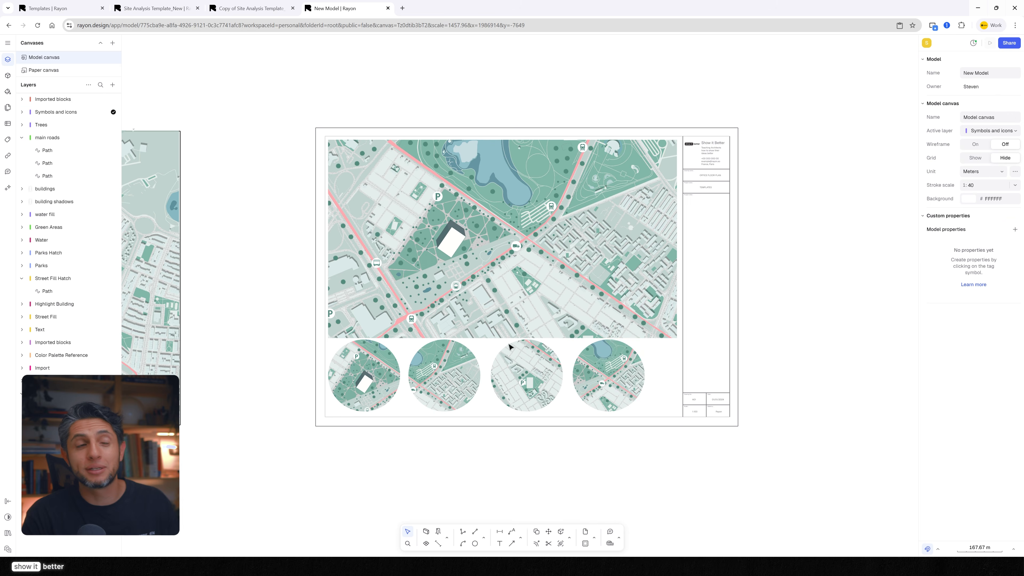
pyautogui.scroll(2, 510, 347)
pyautogui.moveTo(510, 347); pyautogui.dragTo(490, 362)
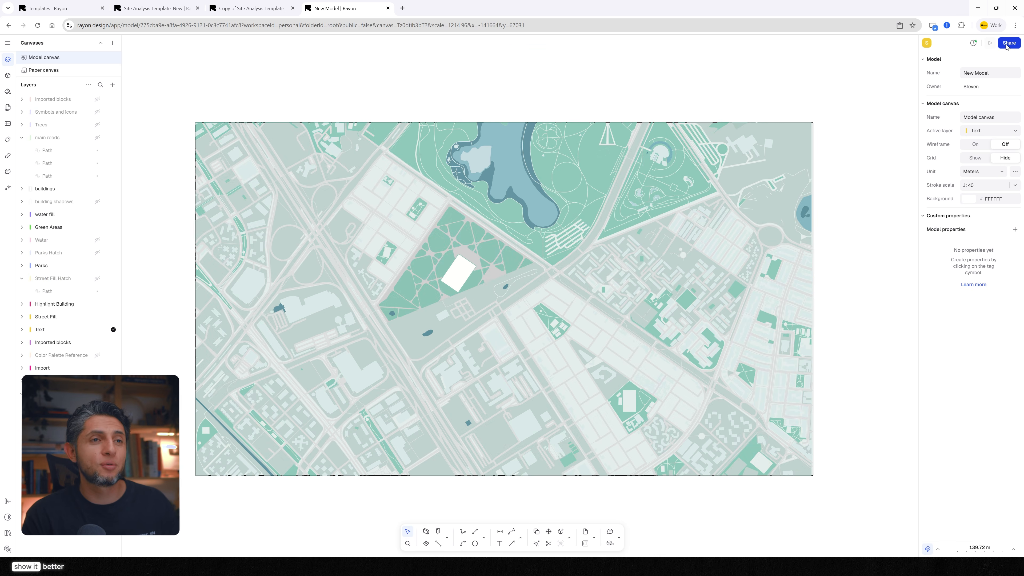
# Enable the public link in the model's sharing settings and close them.
pyautogui.click(1008, 43)
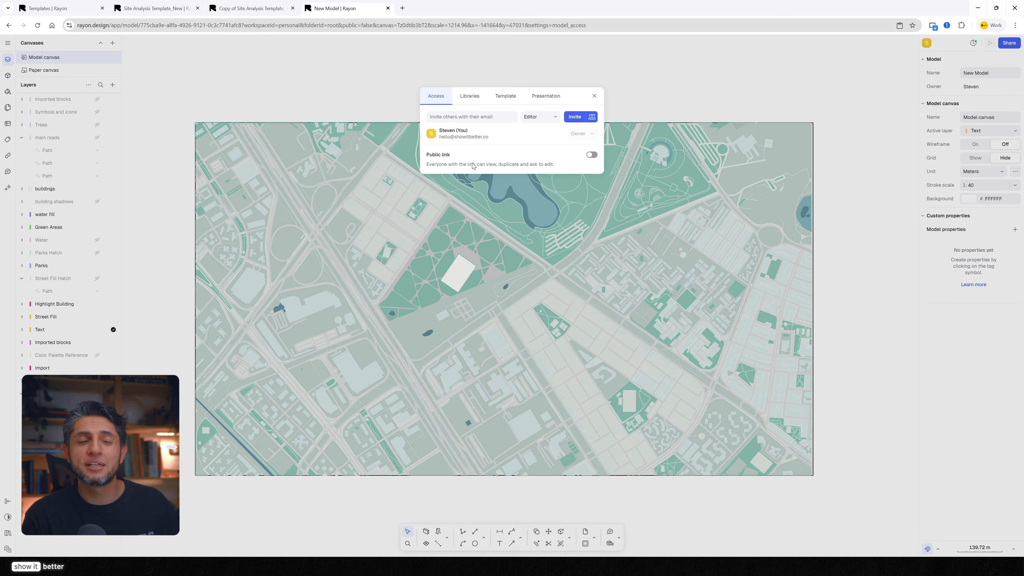
pyautogui.click(591, 155)
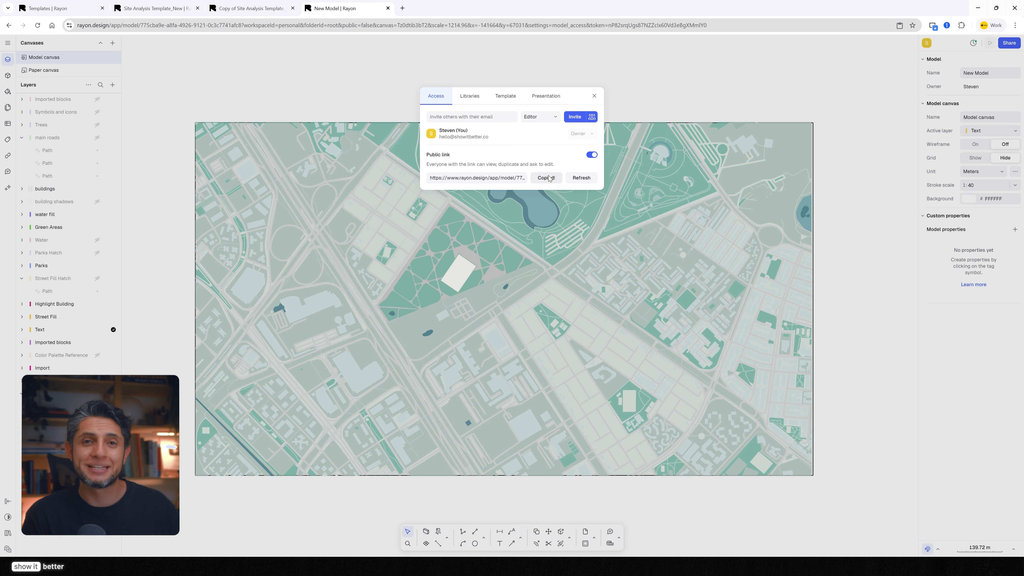
pyautogui.click(594, 96)
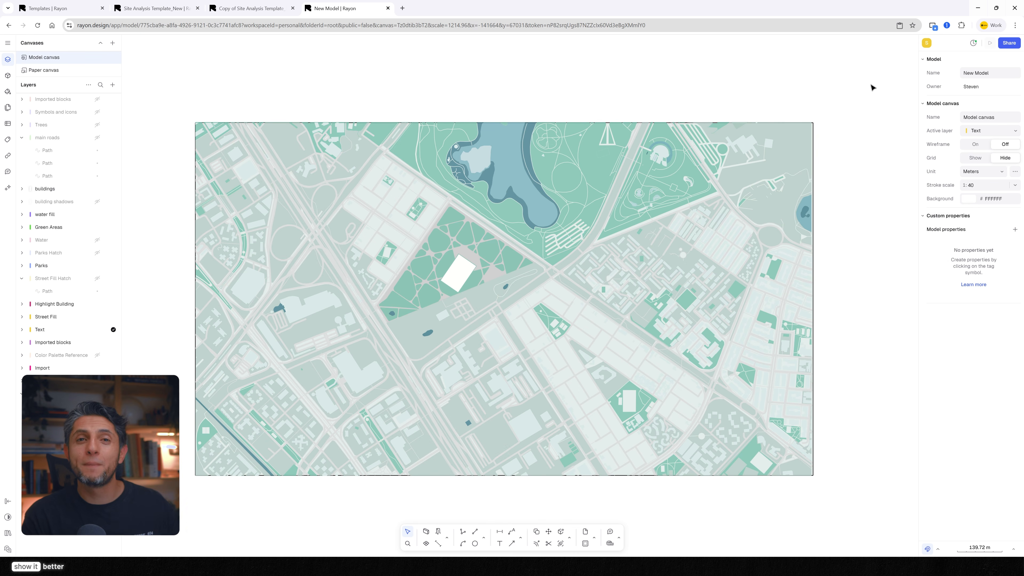